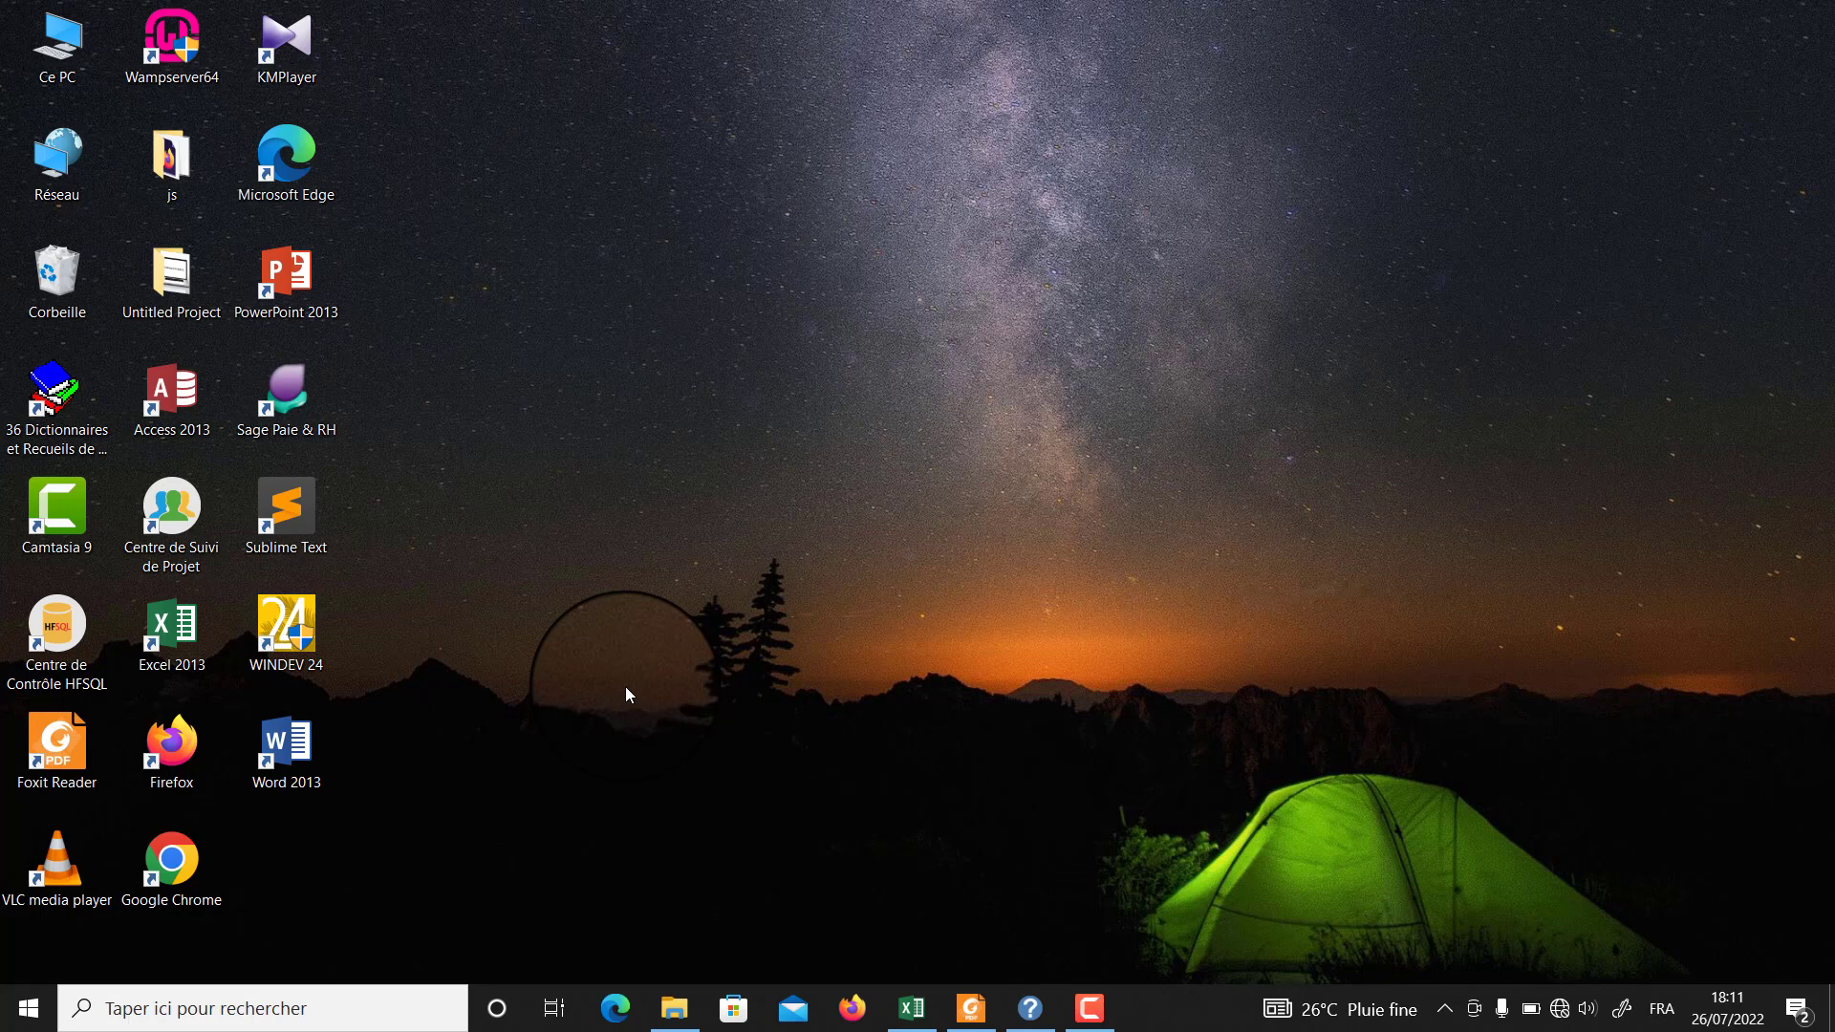
# Switch to the Excel workbook and review the cities in column A and their points of sale in columns C to E of Feuil1.
pyautogui.click(908, 1006)
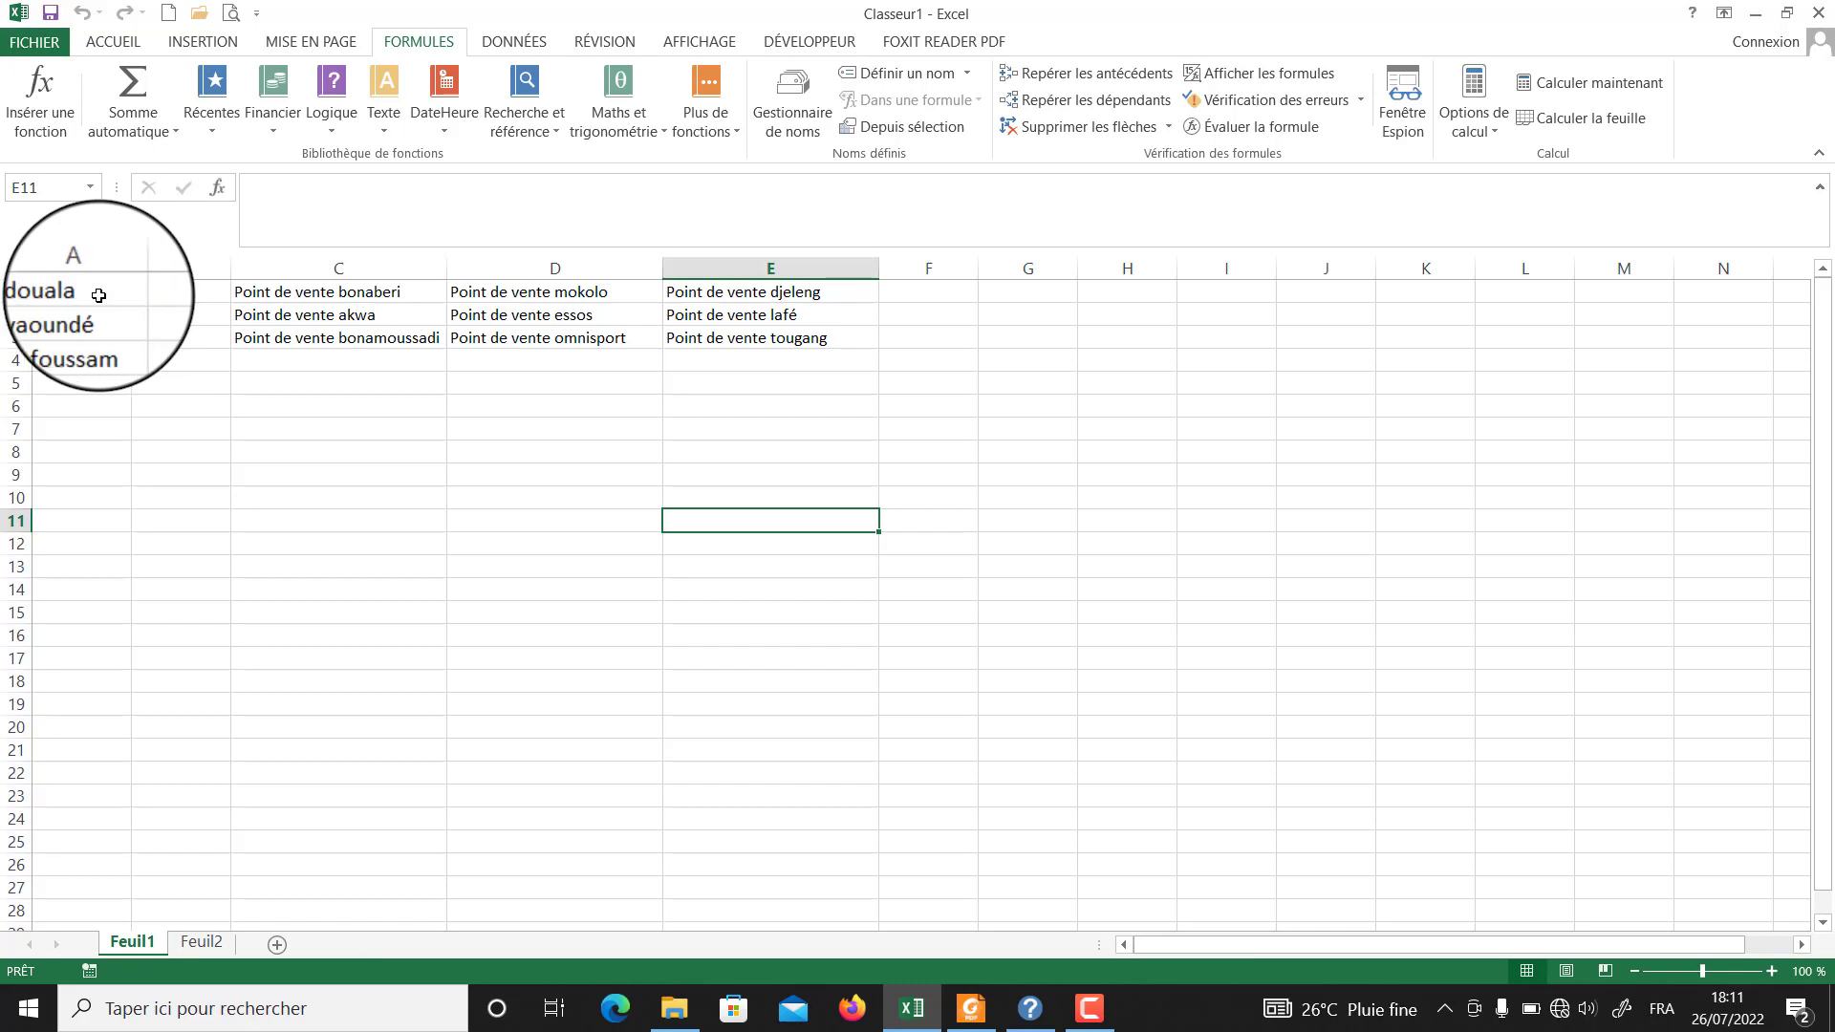
pyautogui.moveTo(98, 296); pyautogui.dragTo(91, 339)
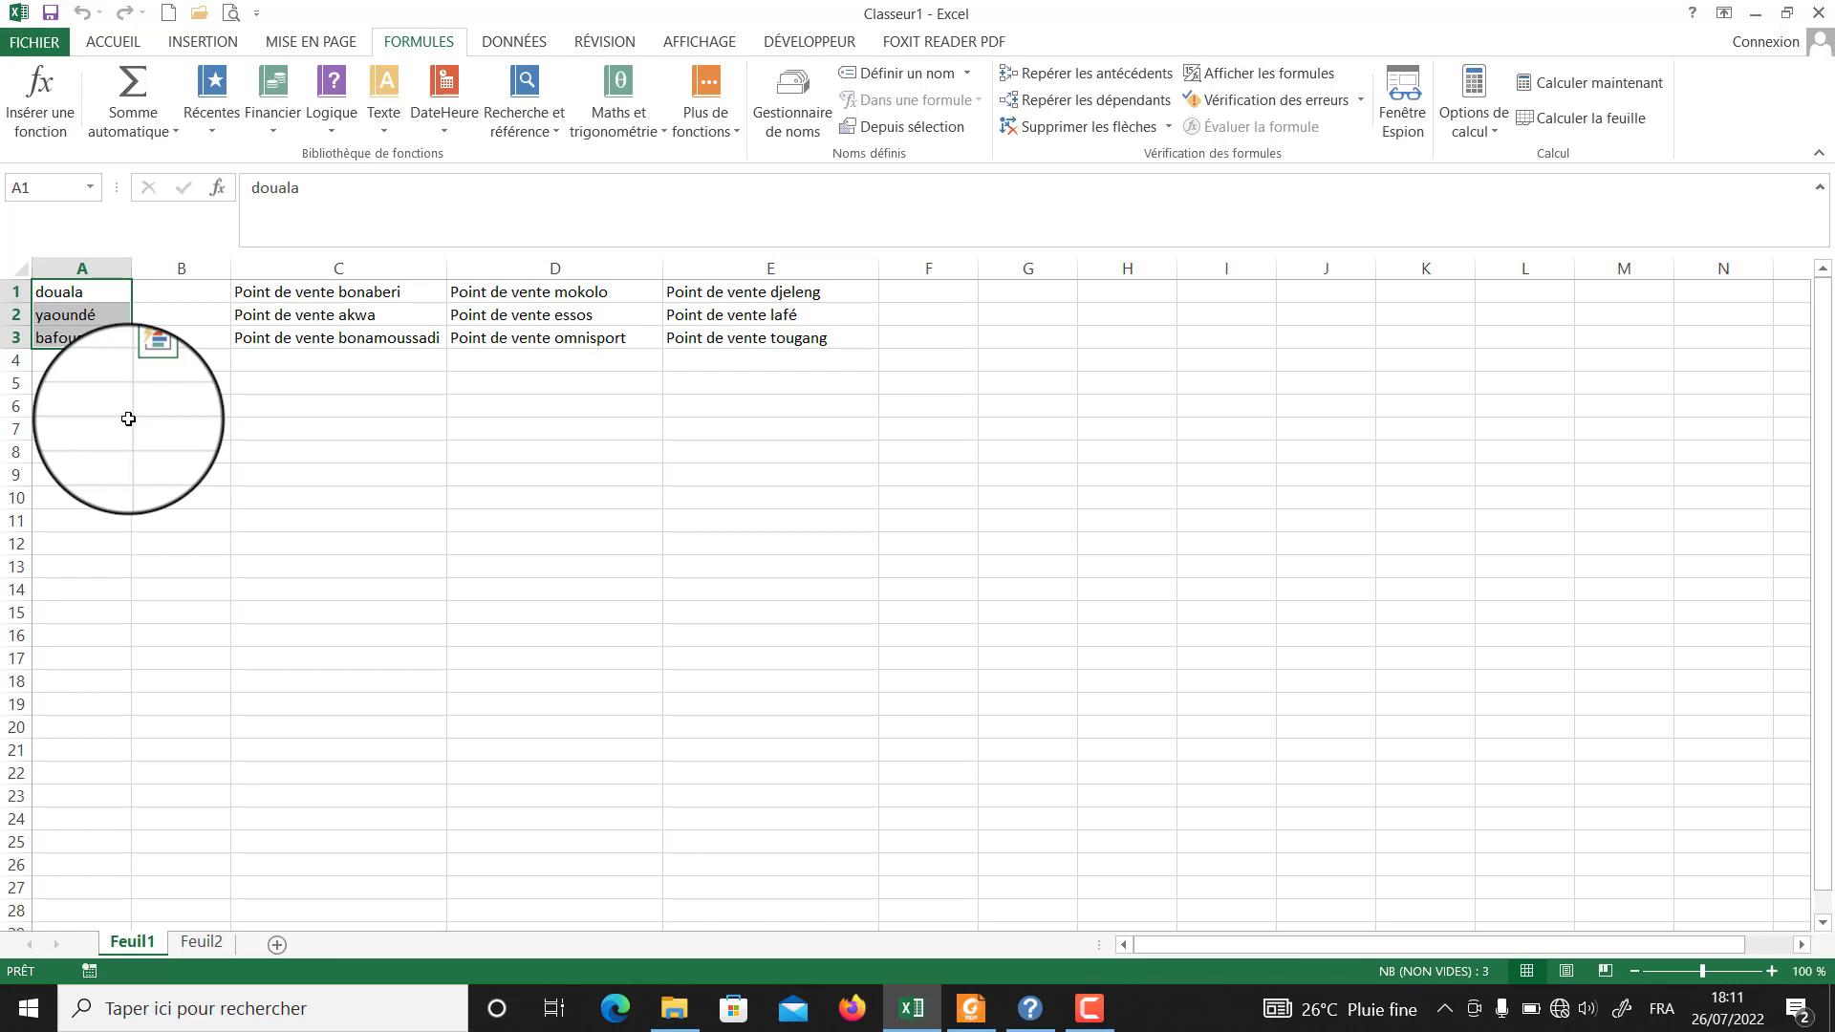
pyautogui.click(72, 291)
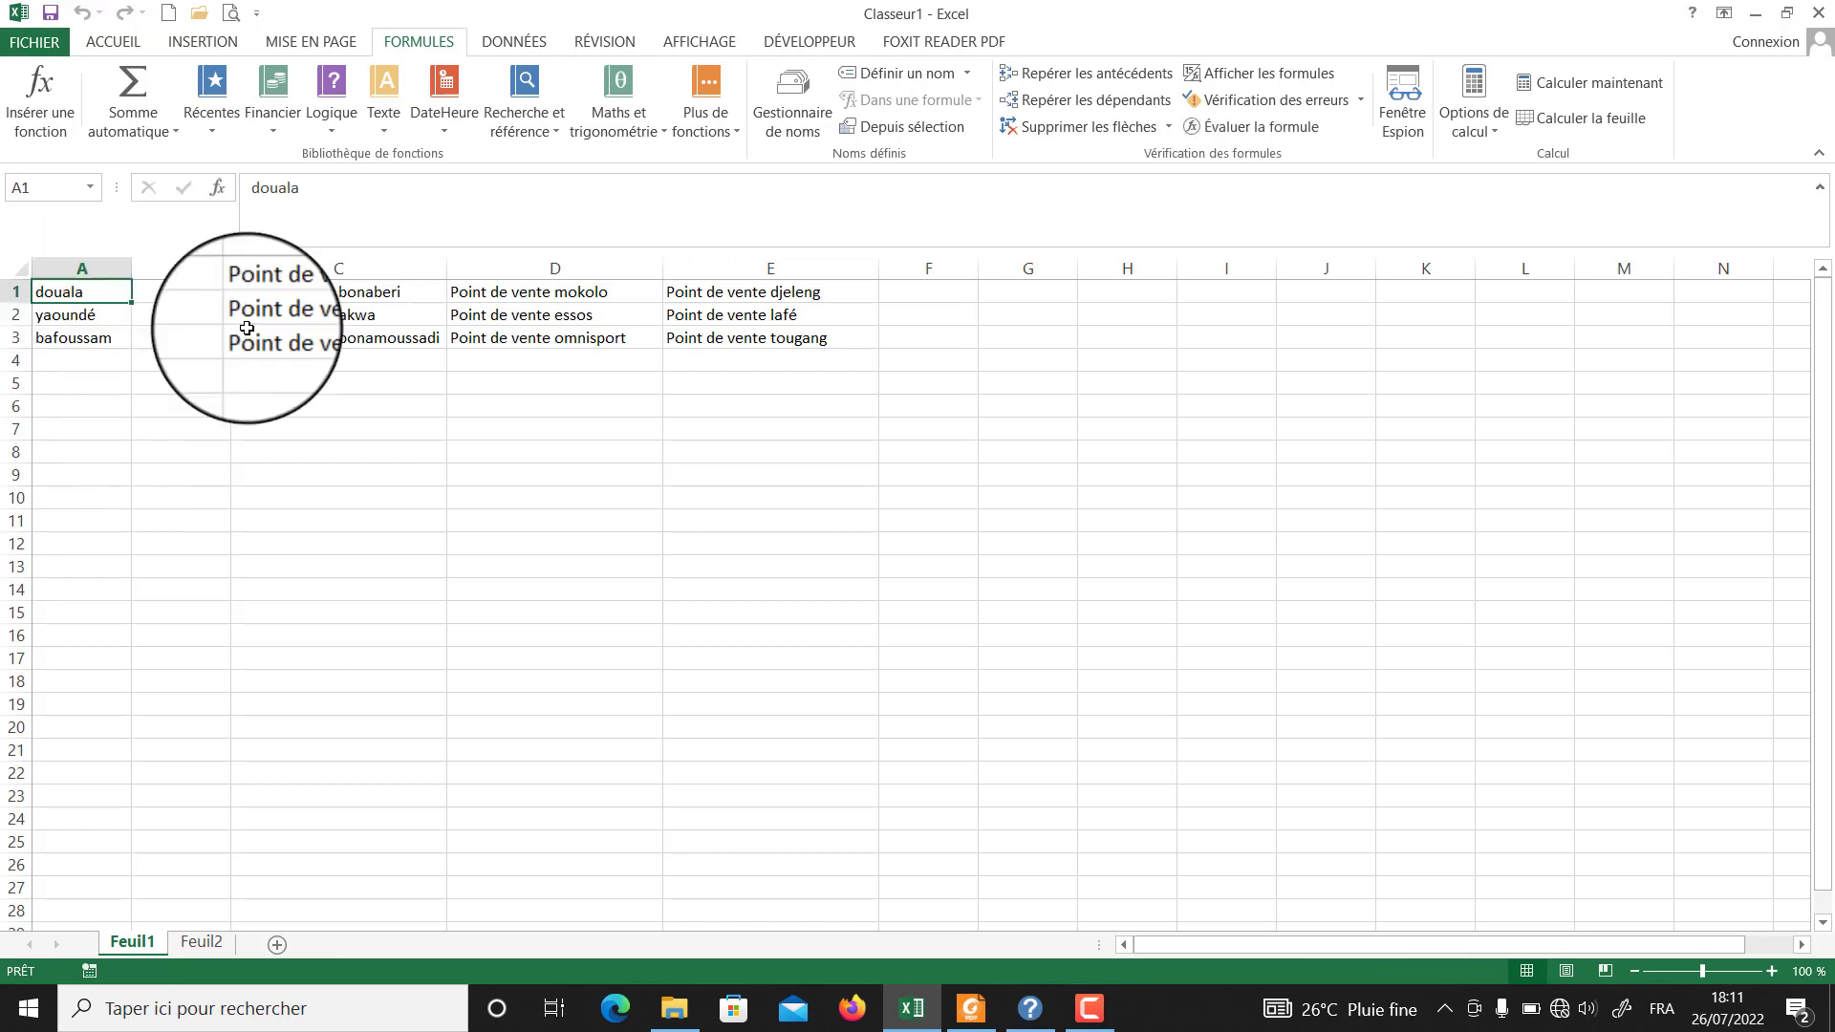
pyautogui.moveTo(316, 292); pyautogui.dragTo(361, 332)
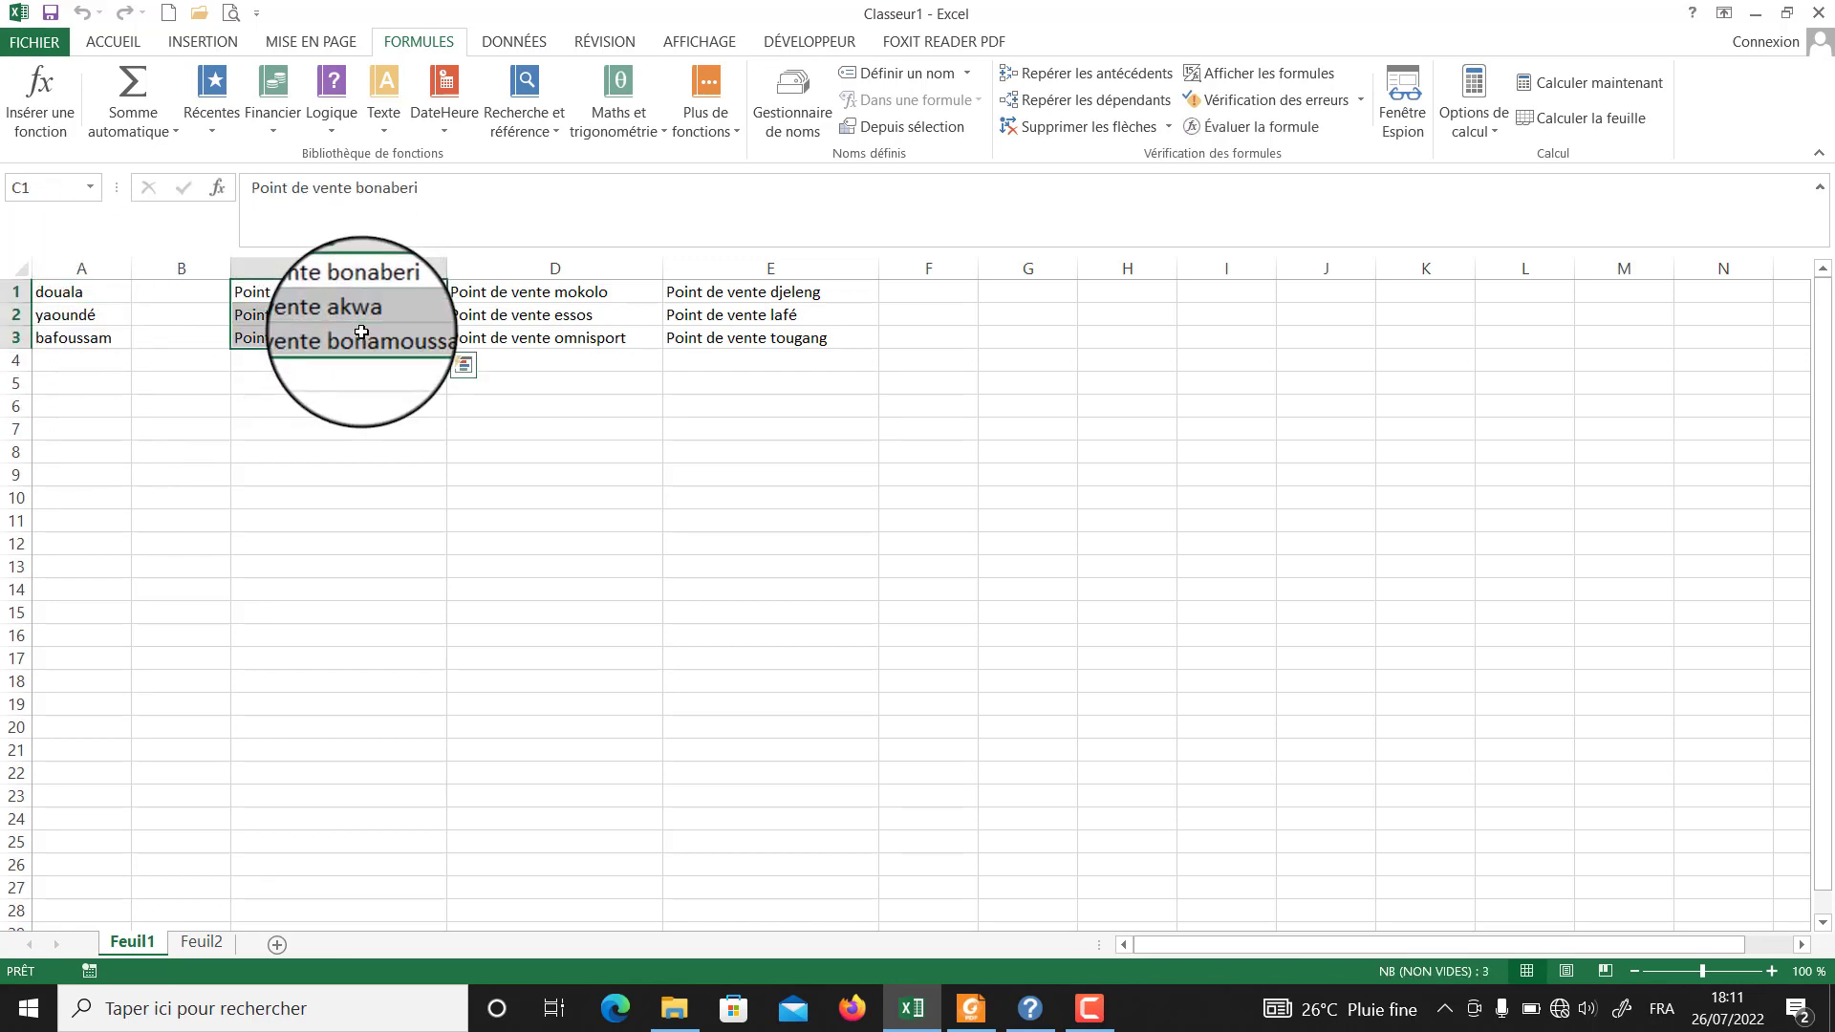
pyautogui.click(77, 315)
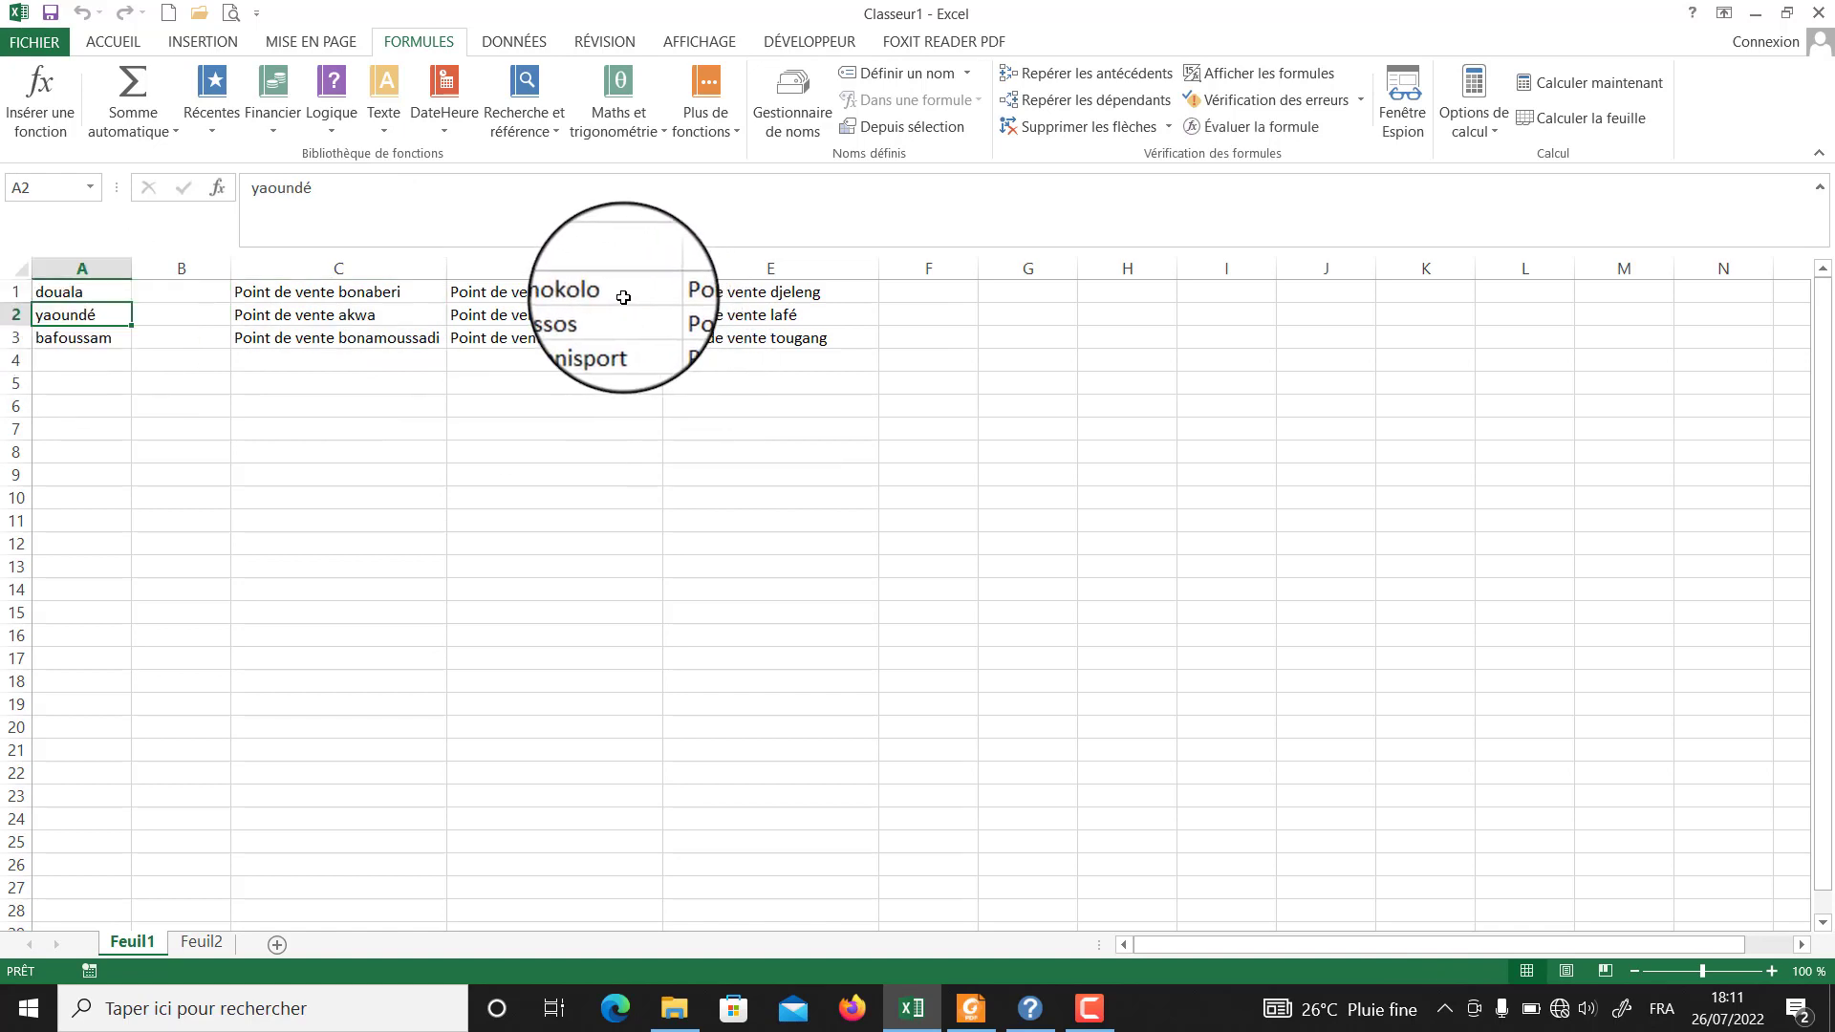
pyautogui.moveTo(623, 298); pyautogui.dragTo(594, 339)
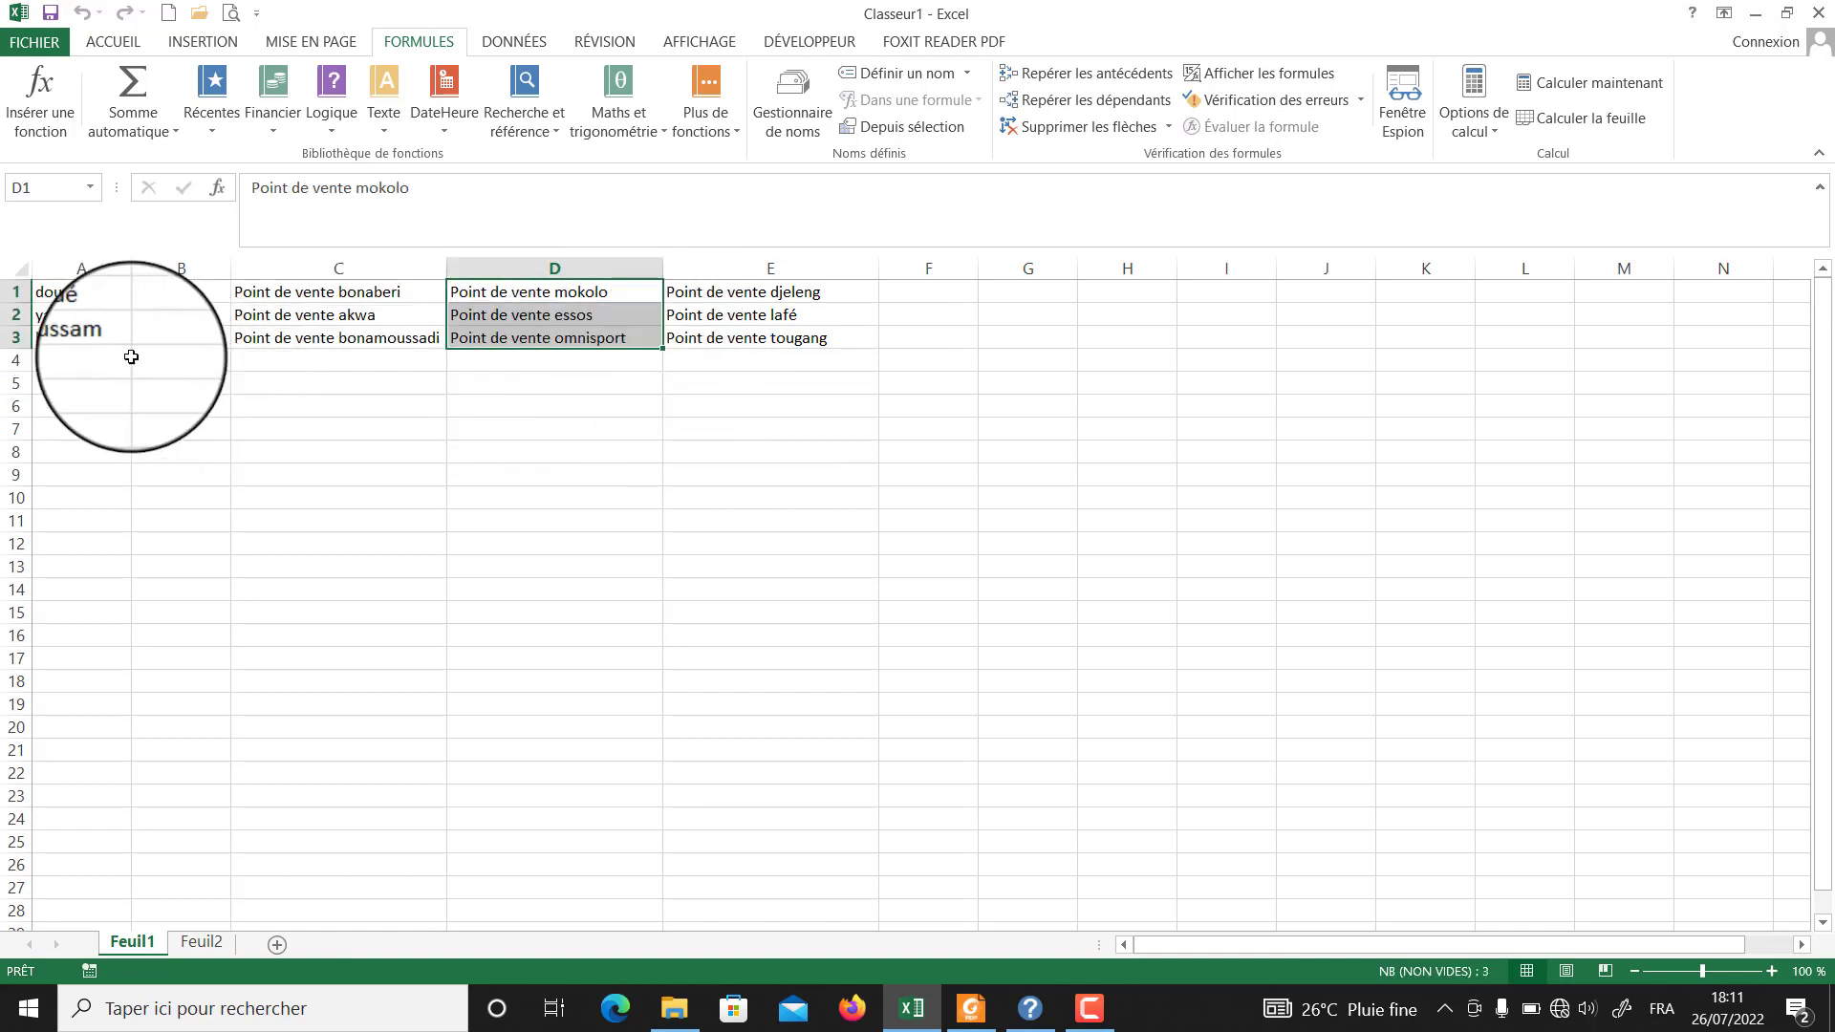
pyautogui.click(73, 337)
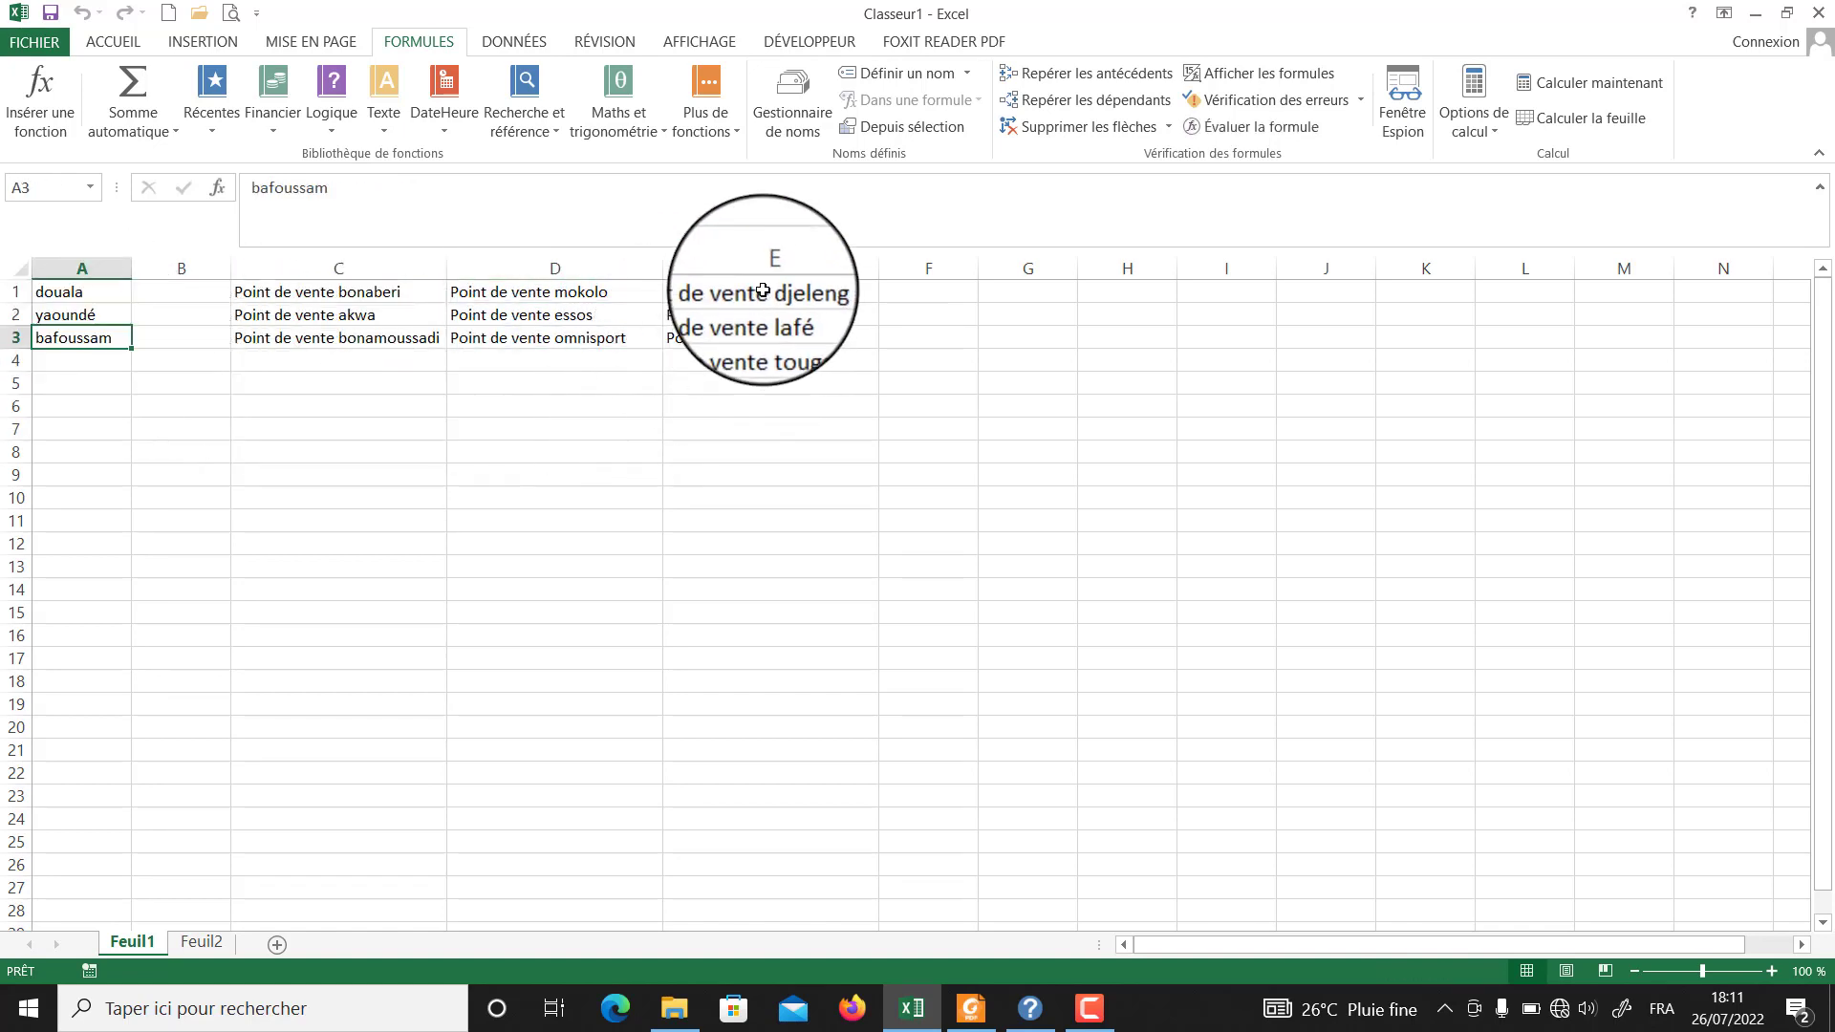
pyautogui.moveTo(763, 290); pyautogui.dragTo(760, 340)
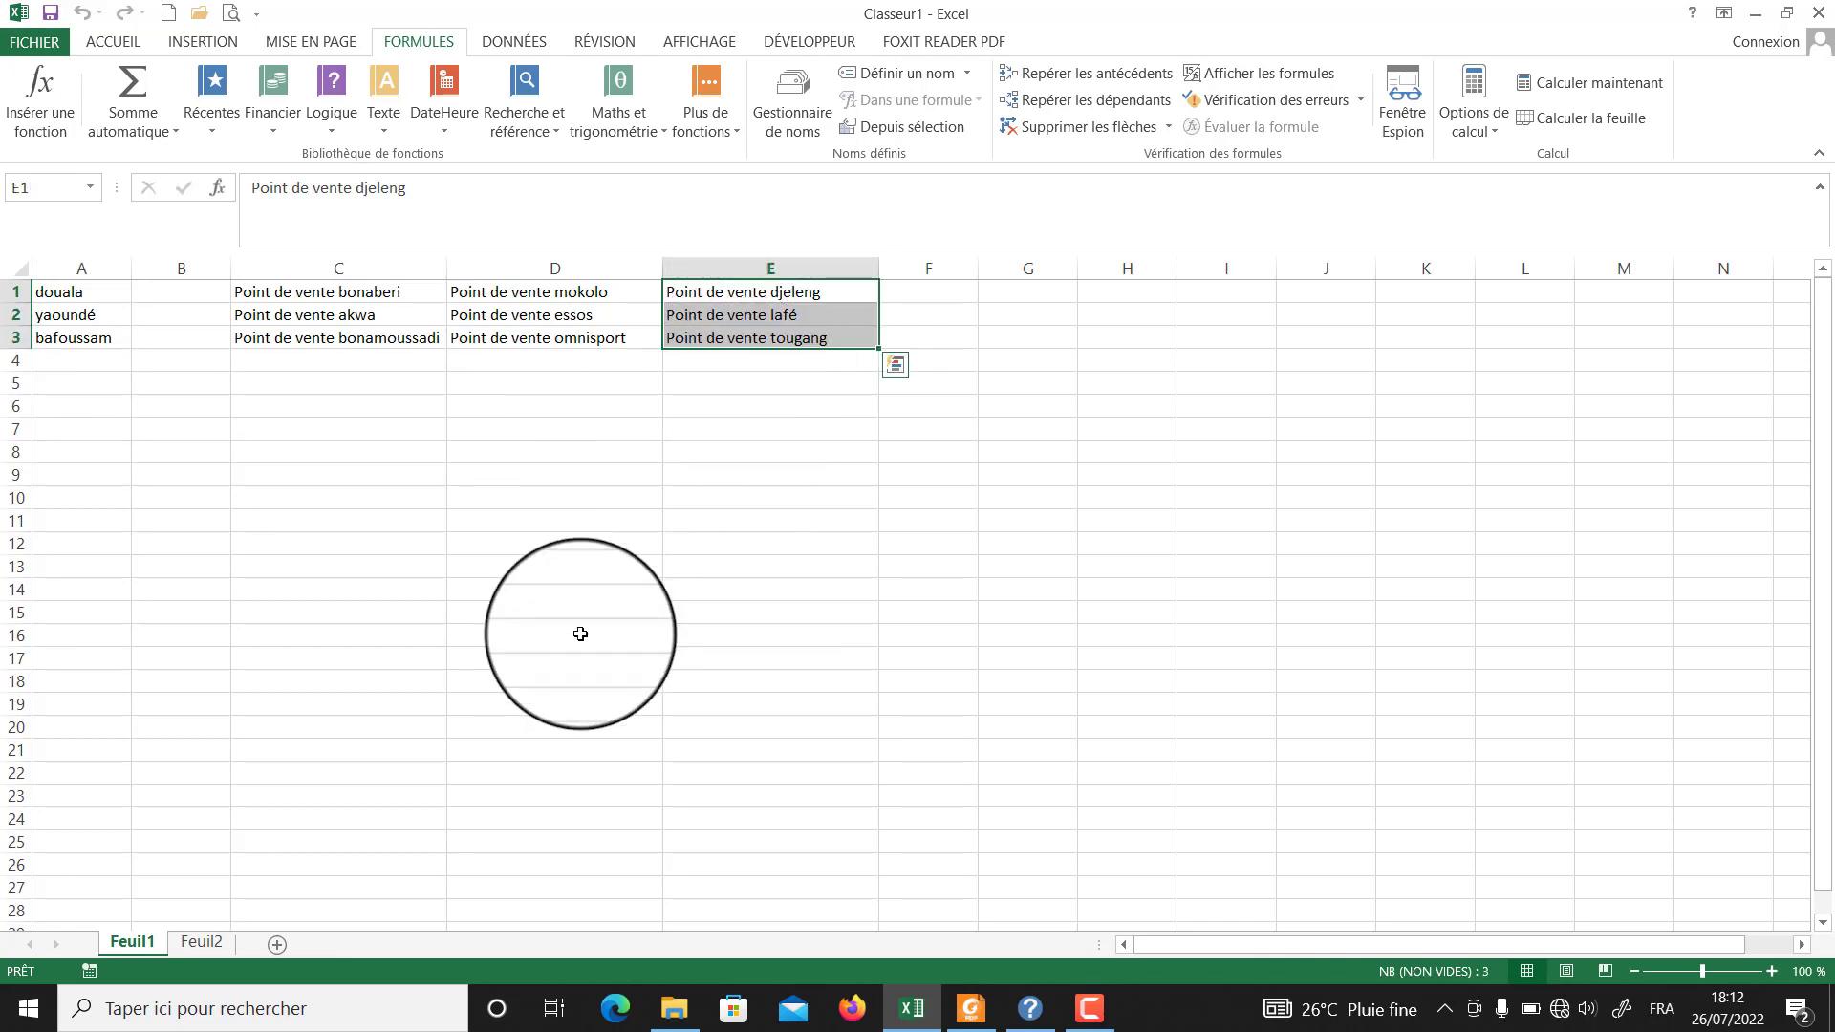
# Examine the Ville and Point de vente entry cells, A2 and B2, on Feuil2.
pyautogui.click(201, 942)
pyautogui.click(158, 331)
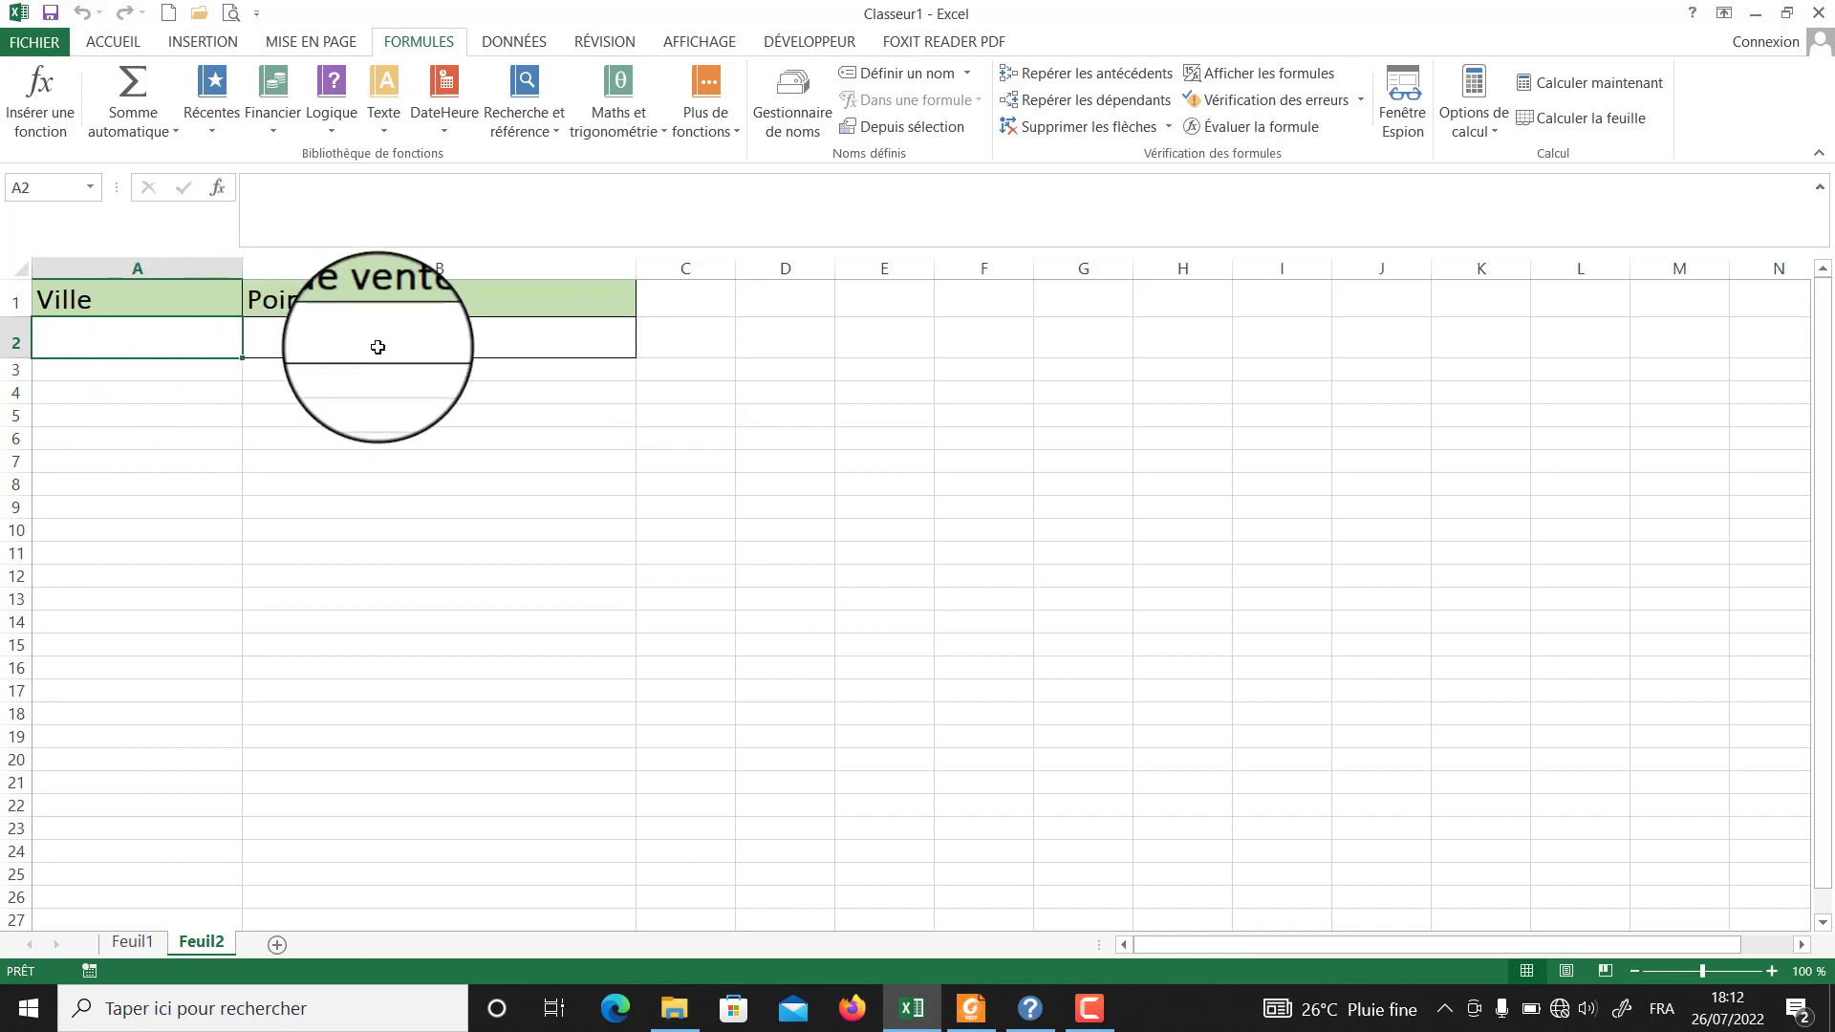
pyautogui.click(431, 341)
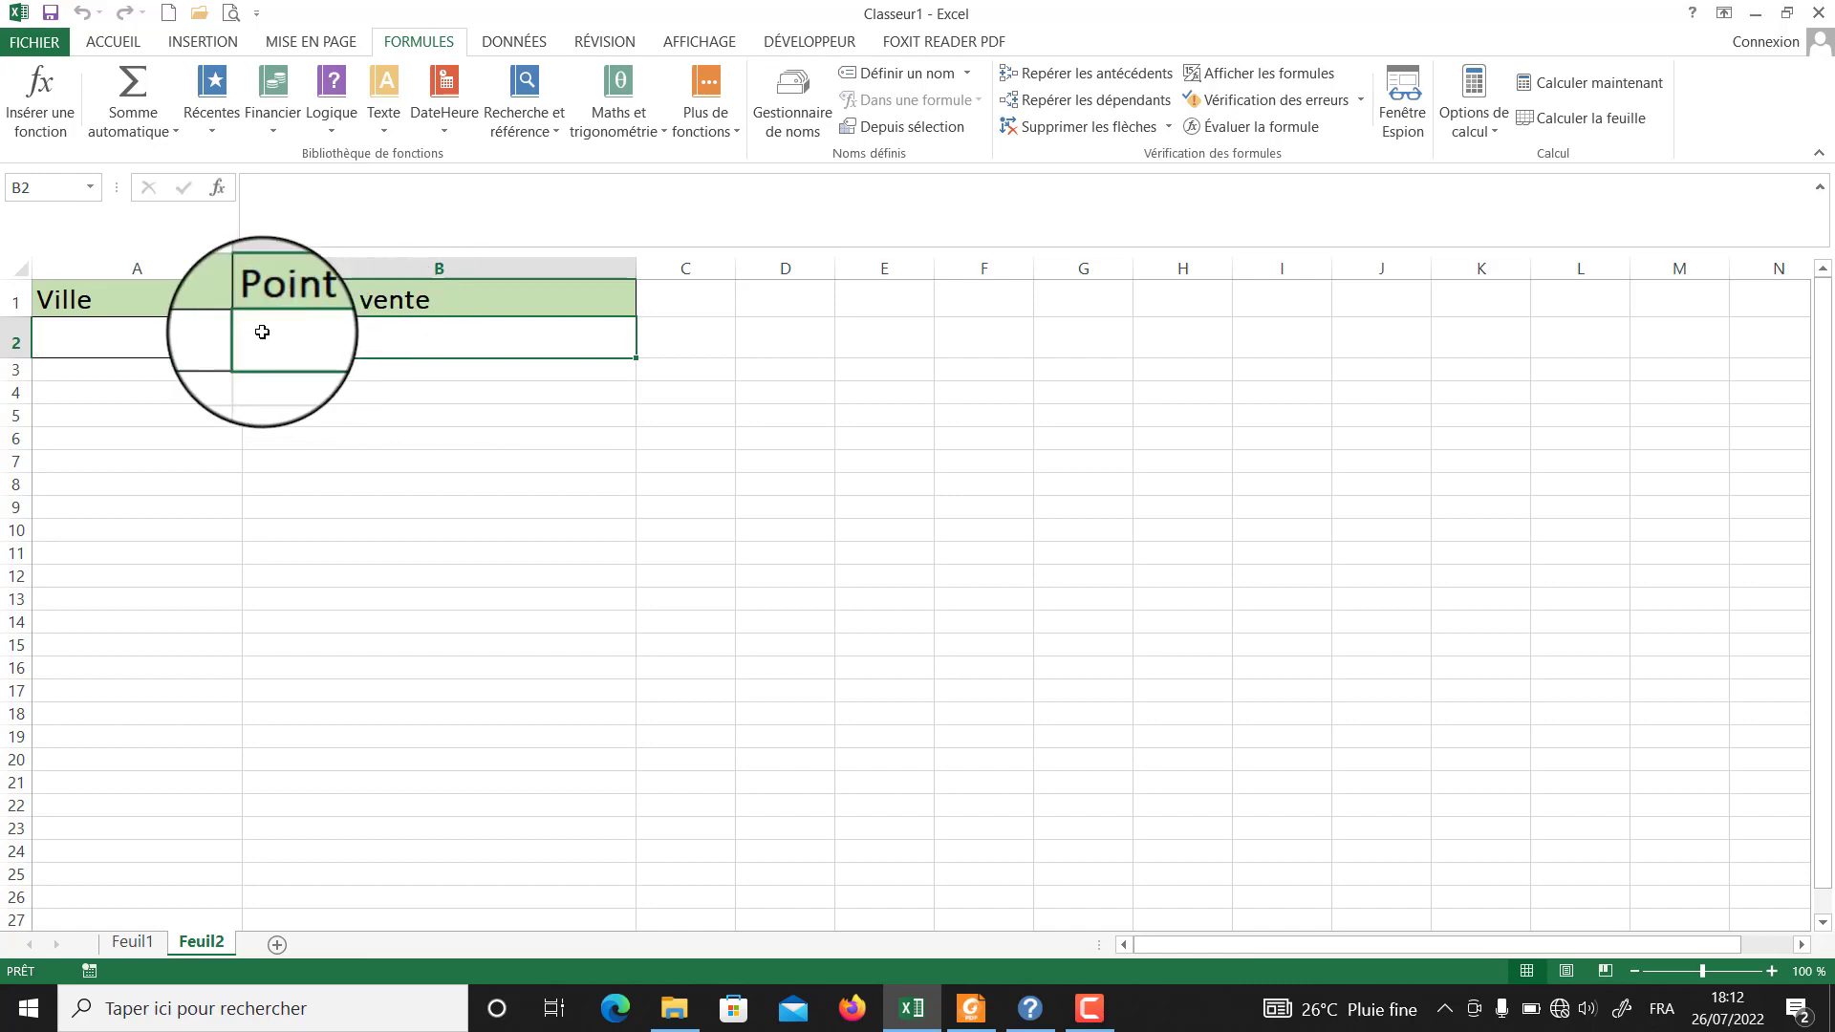
pyautogui.click(150, 337)
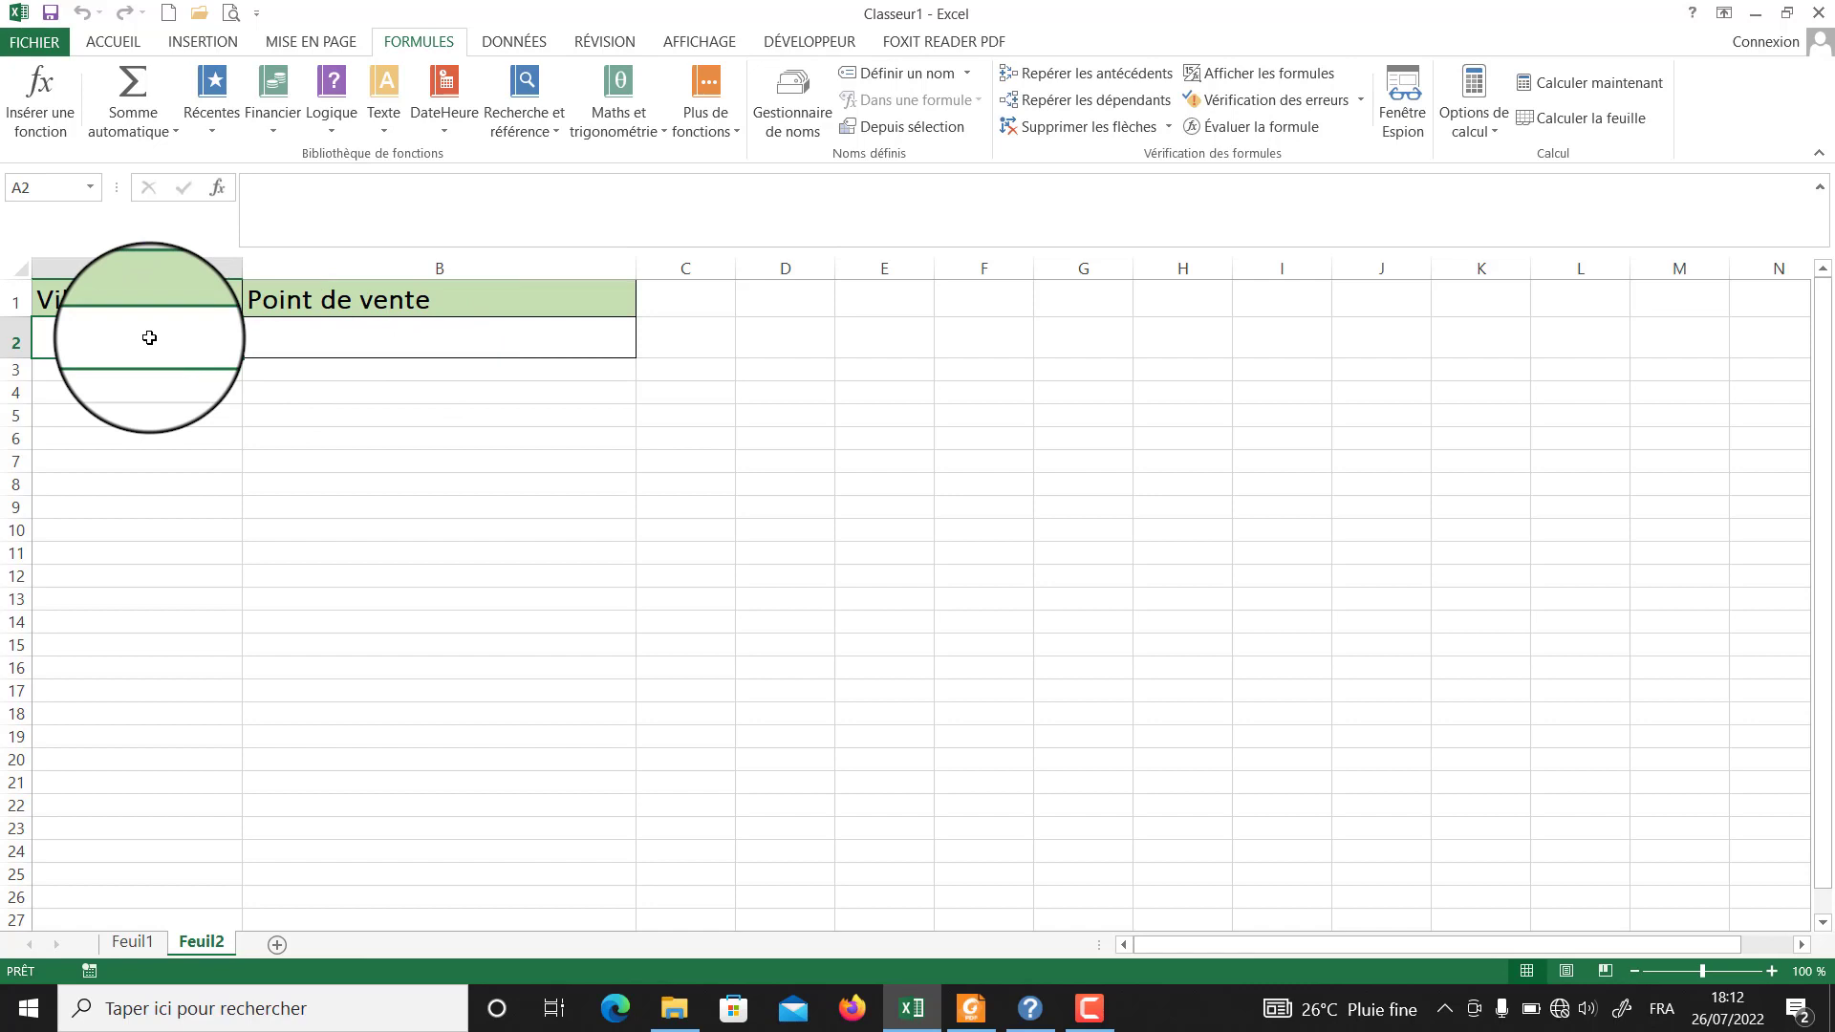
pyautogui.click(452, 336)
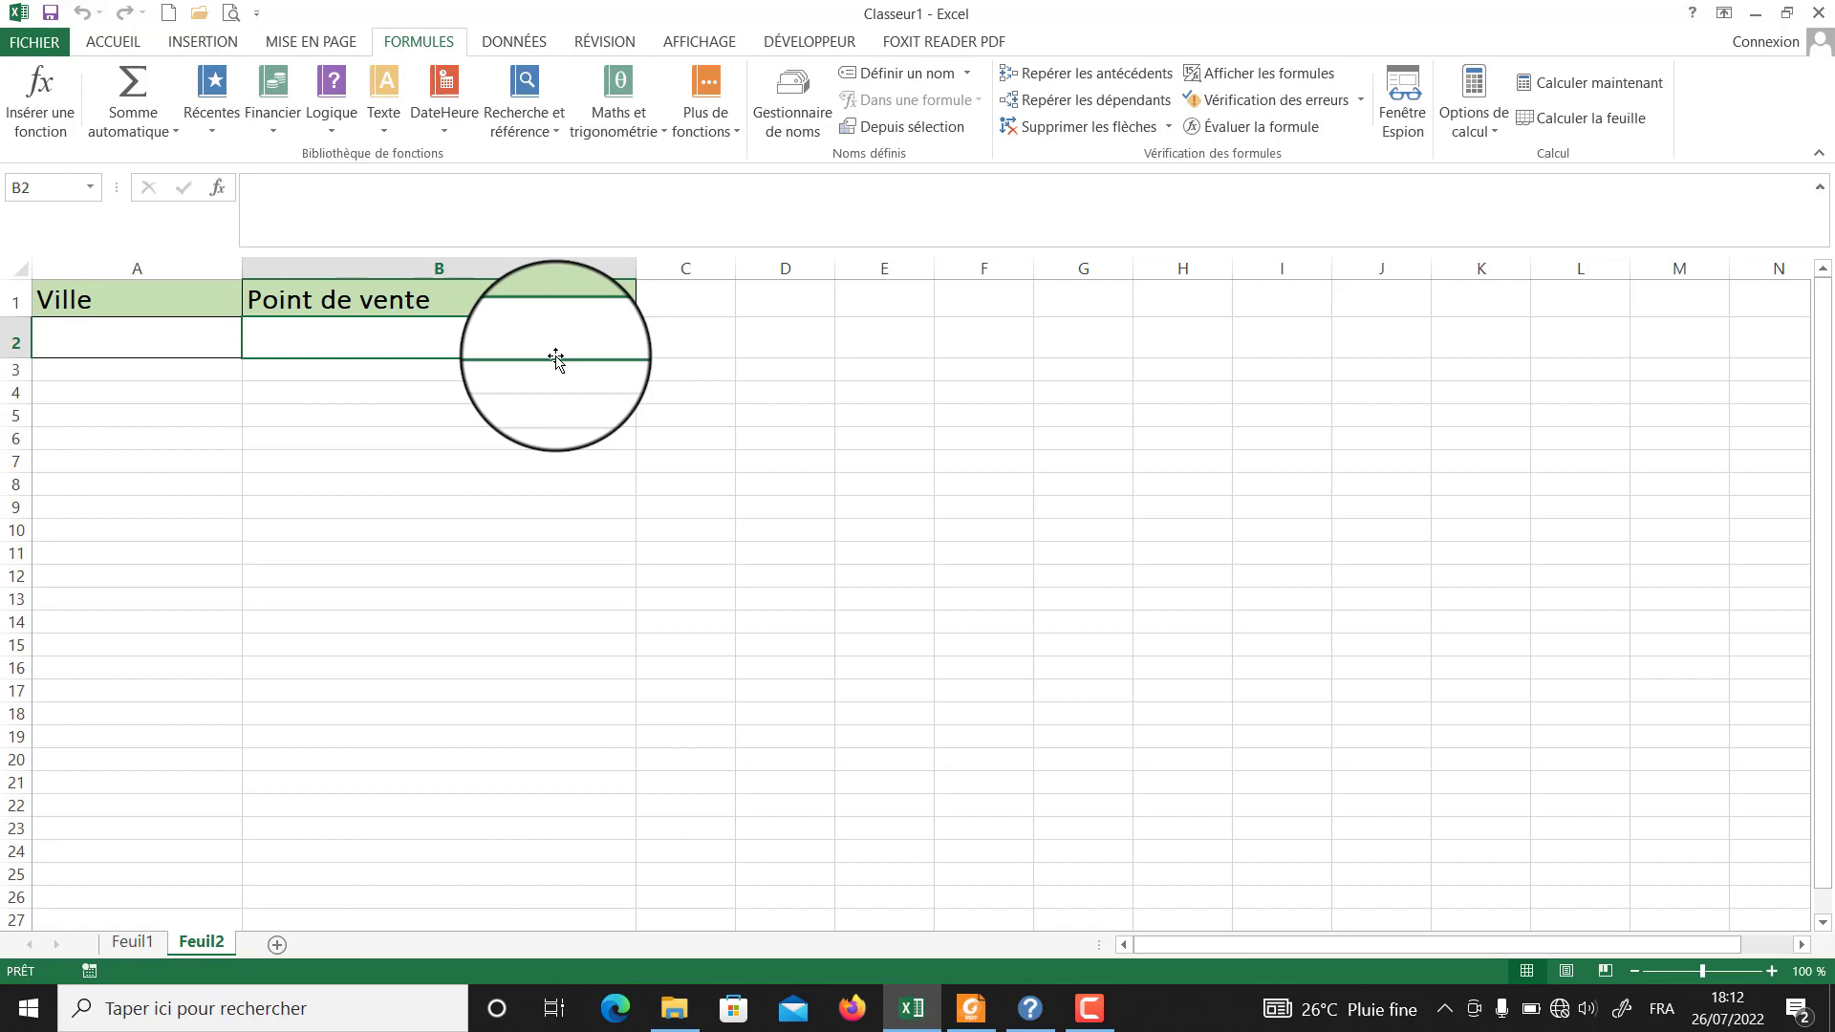
pyautogui.click(497, 557)
pyautogui.click(467, 420)
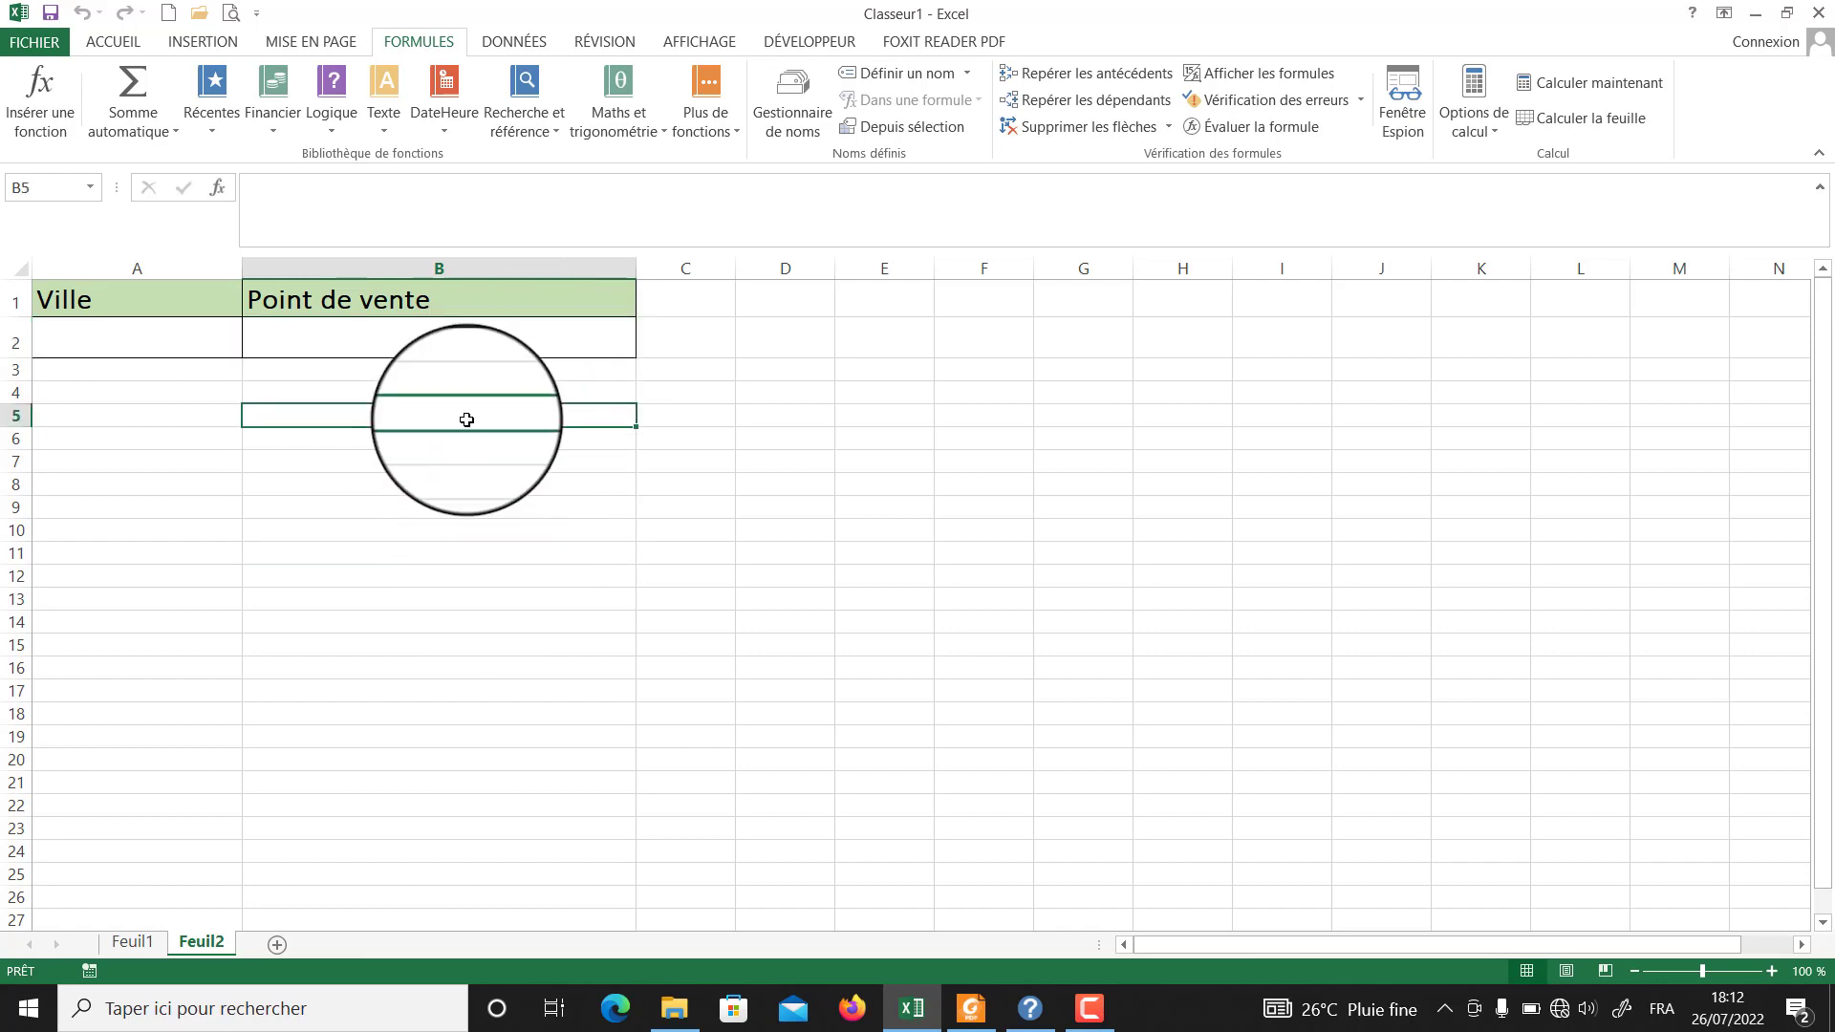
# Name the city list in A1:A3 of Feuil1 "ville".
pyautogui.click(133, 941)
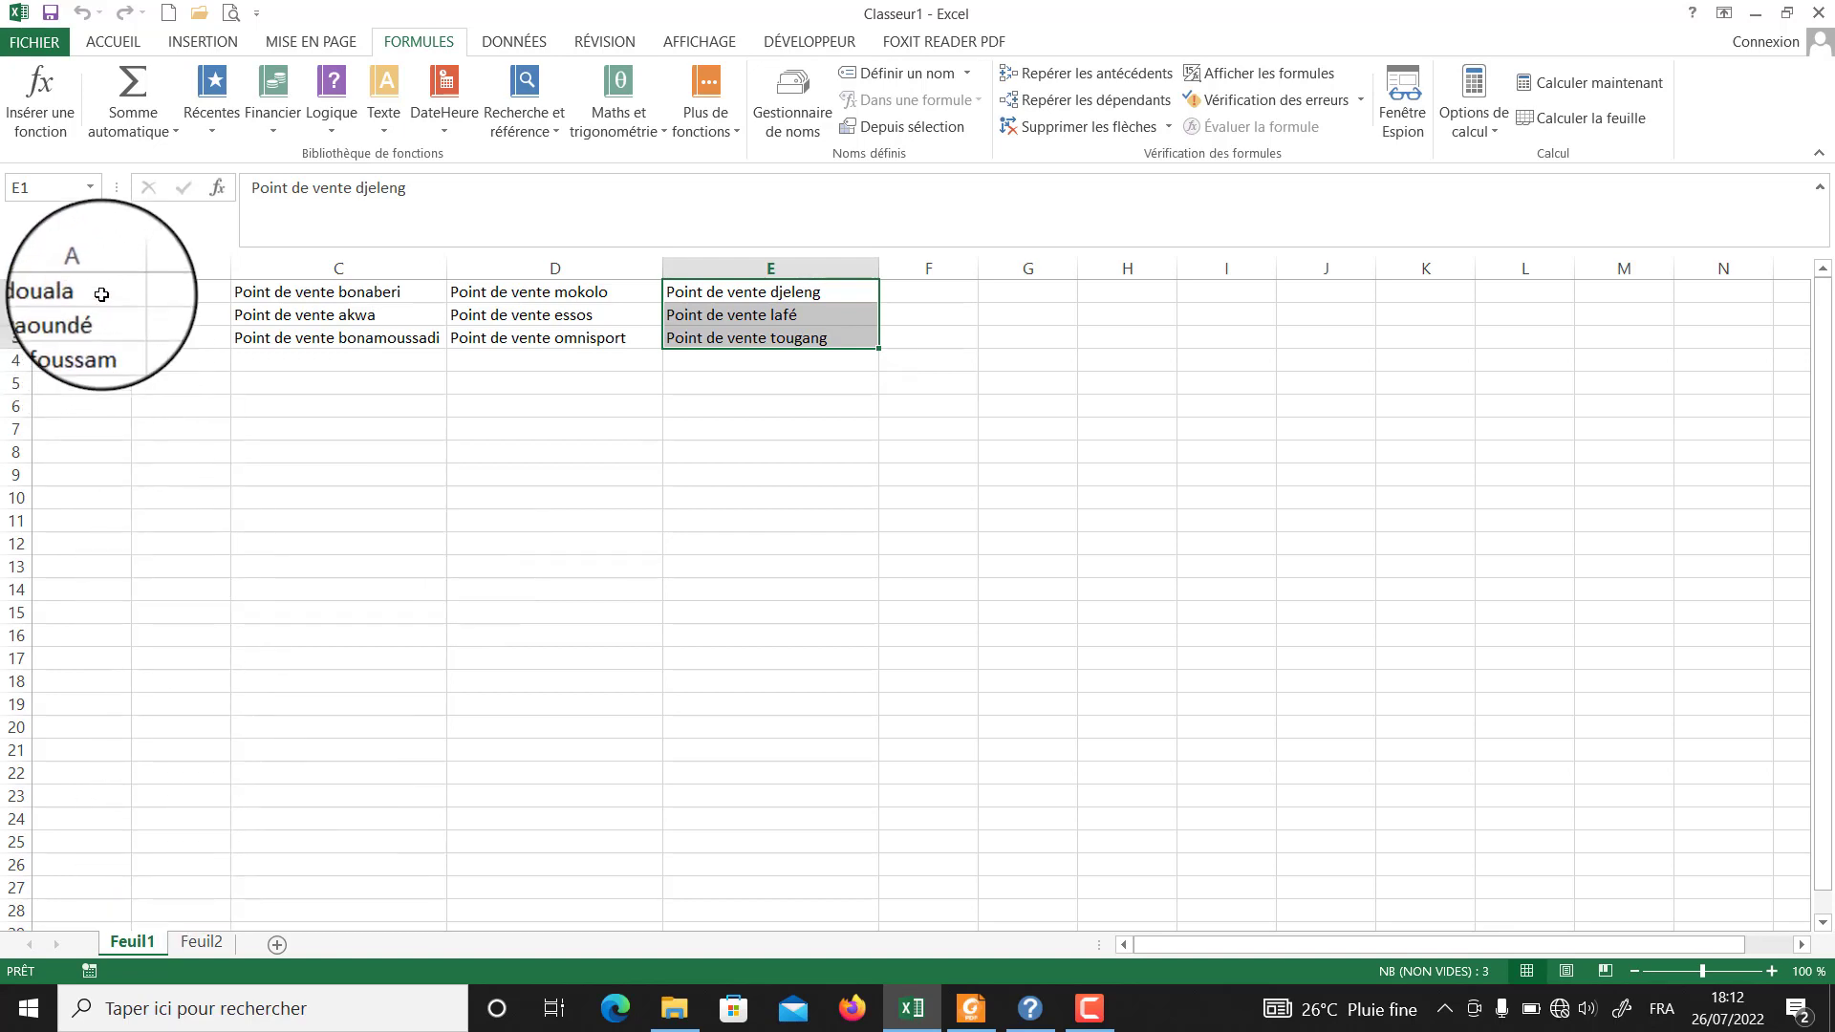
pyautogui.moveTo(102, 295); pyautogui.dragTo(103, 339)
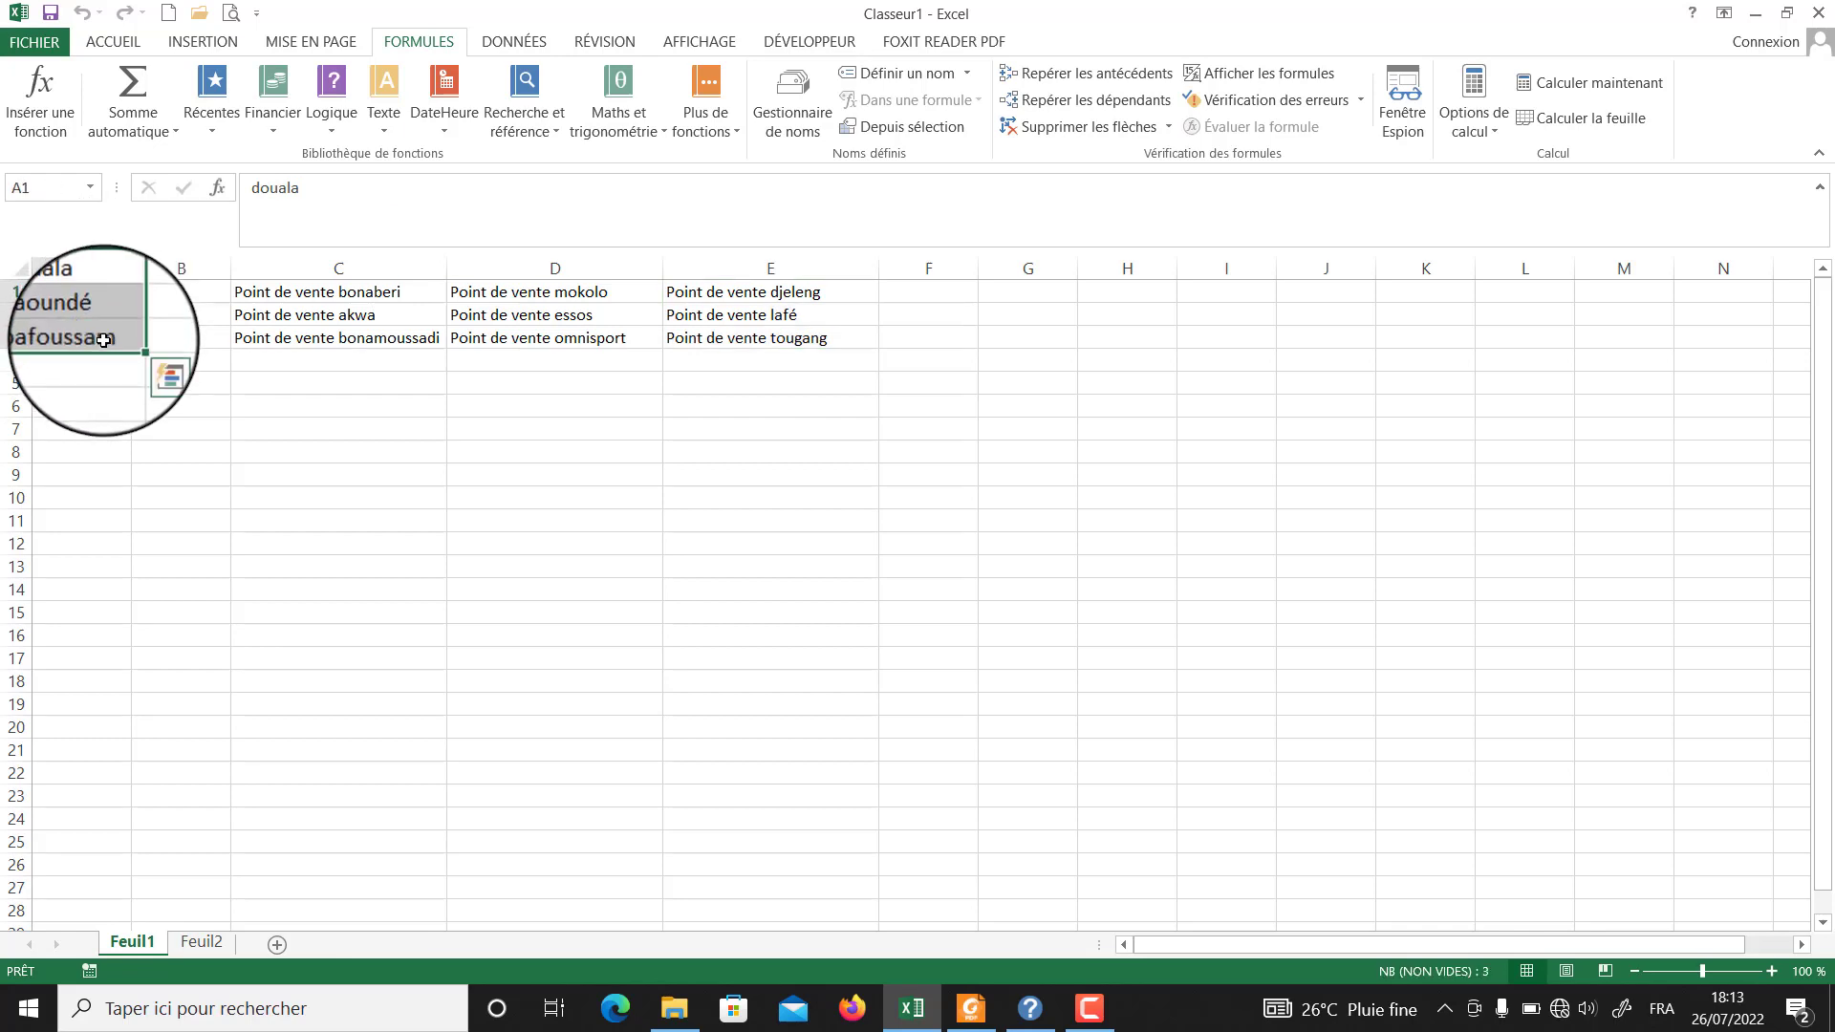
pyautogui.click(39, 190)
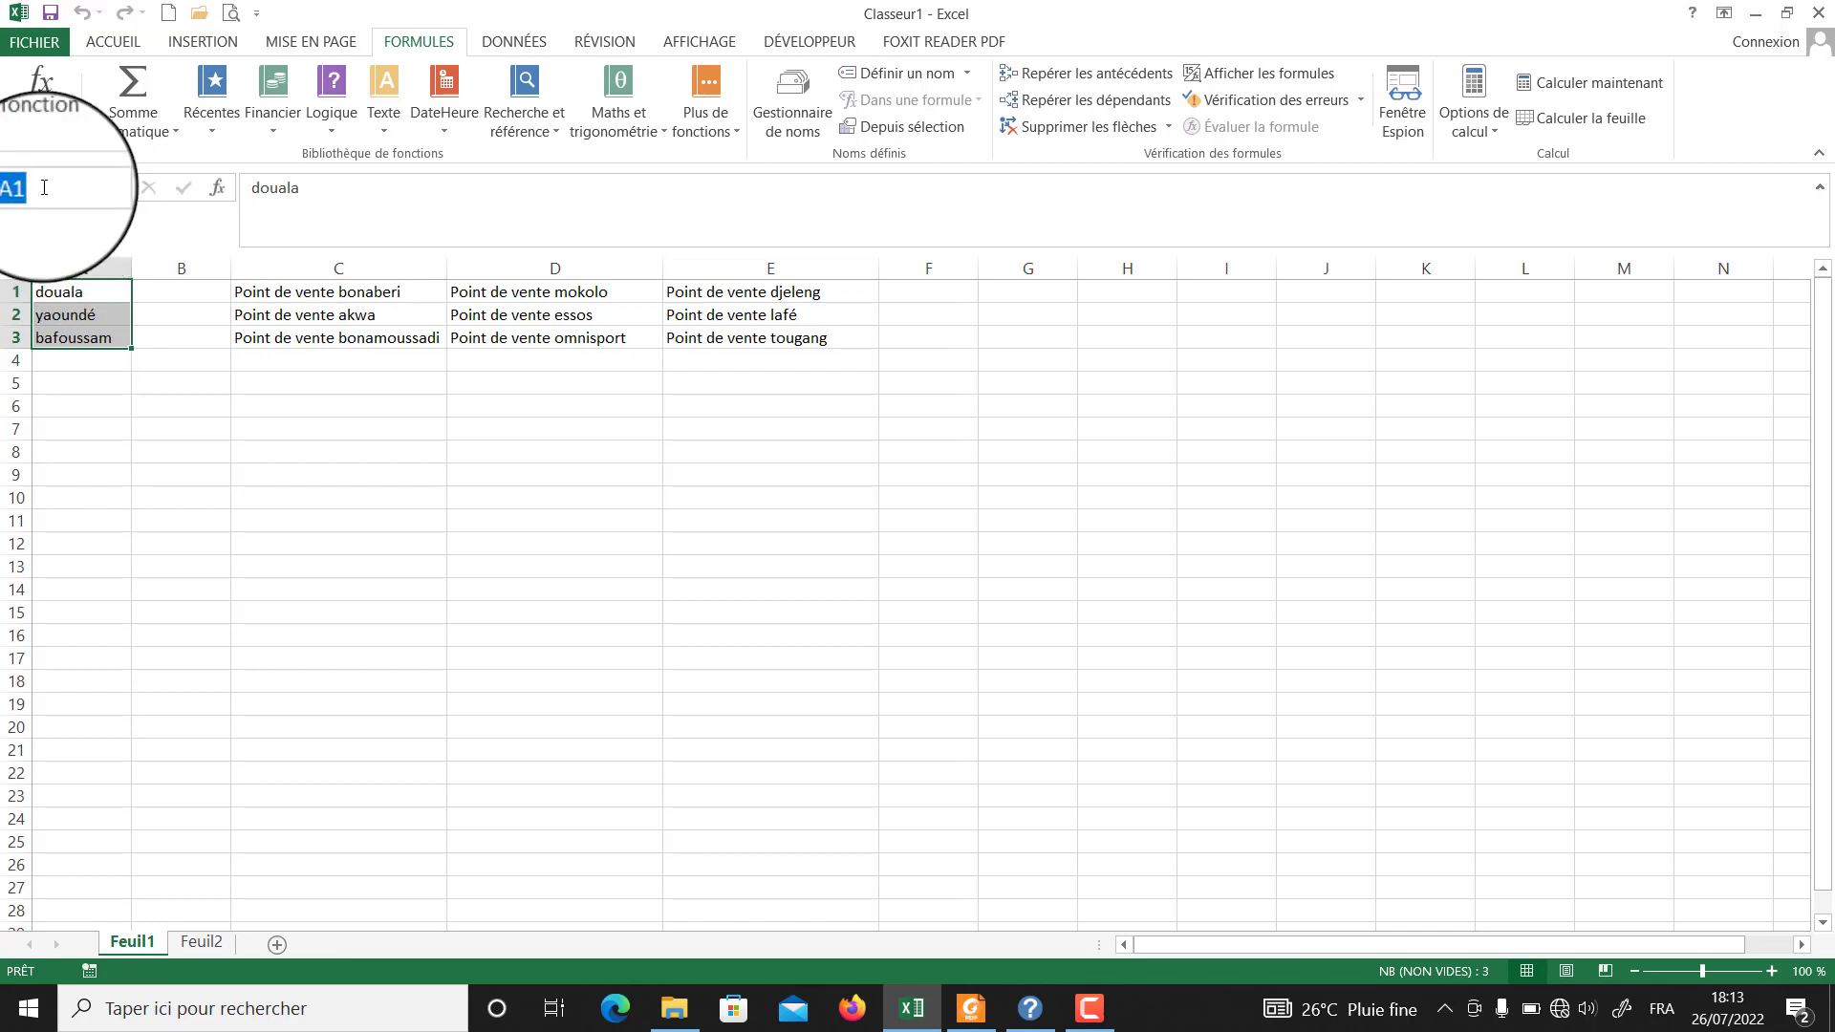
pyautogui.write('Ville')
pyautogui.press('Return')
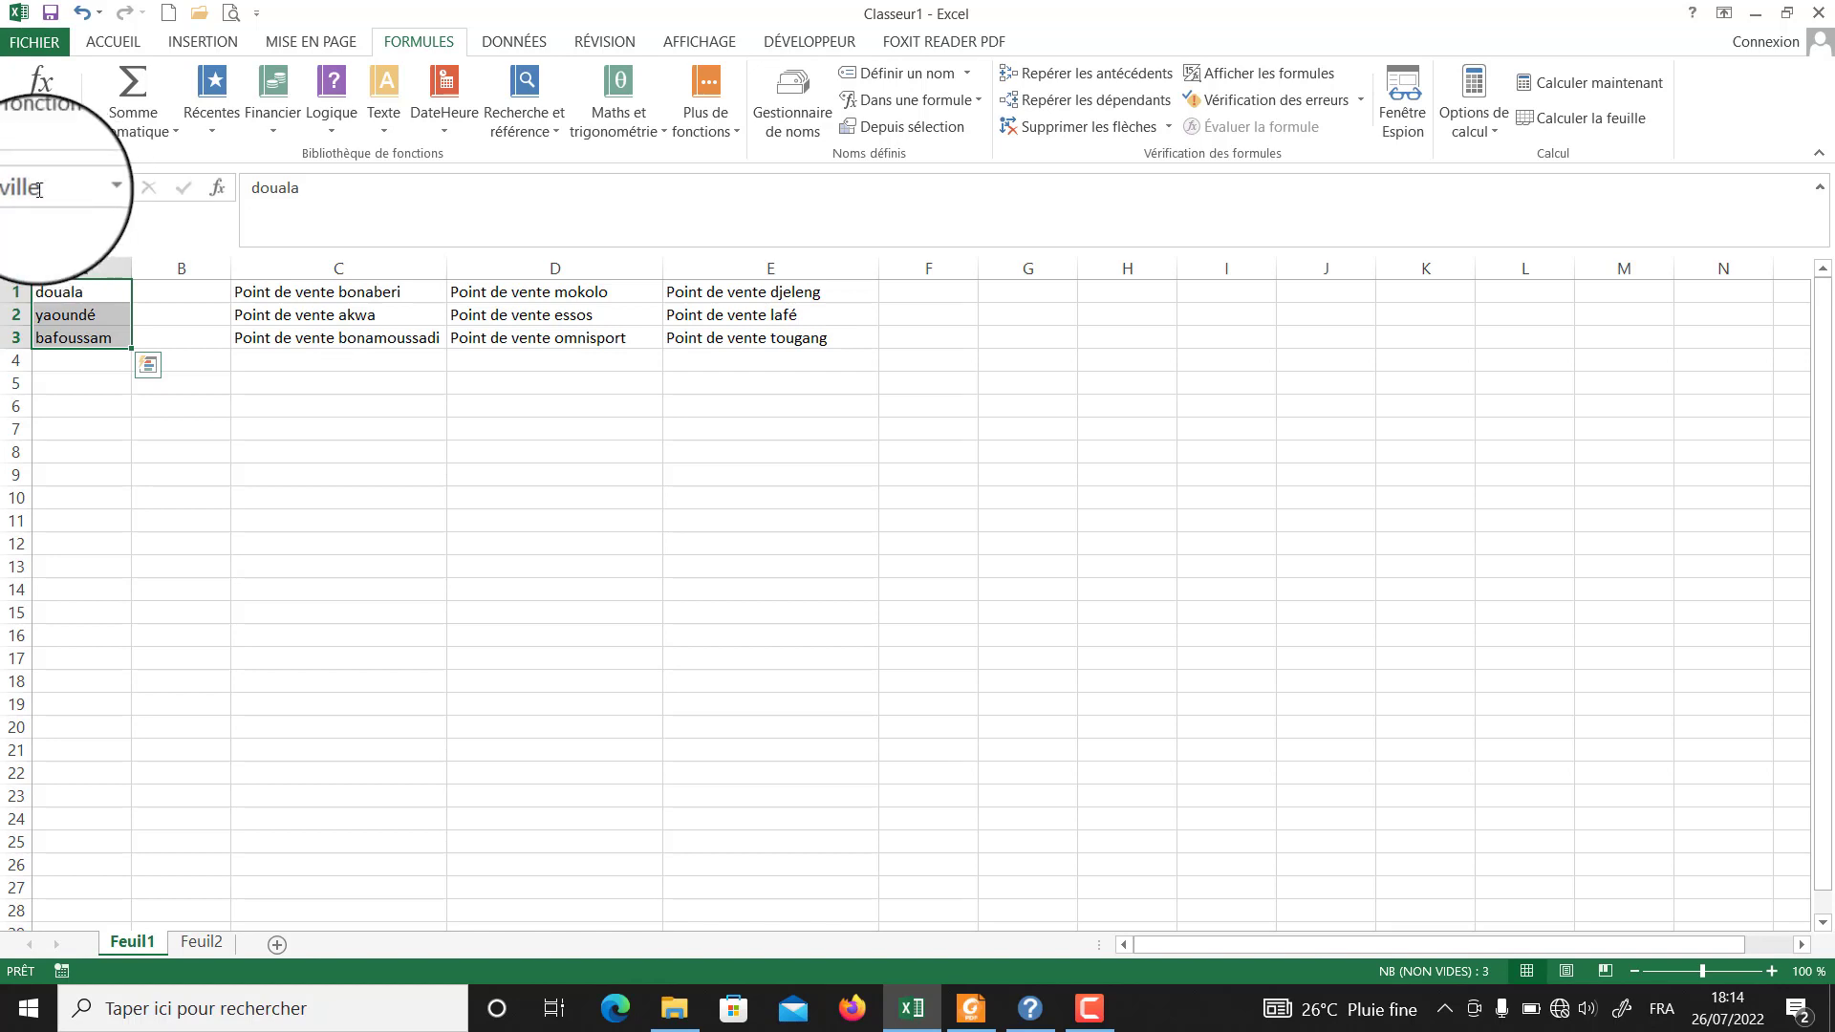
pyautogui.click(58, 190)
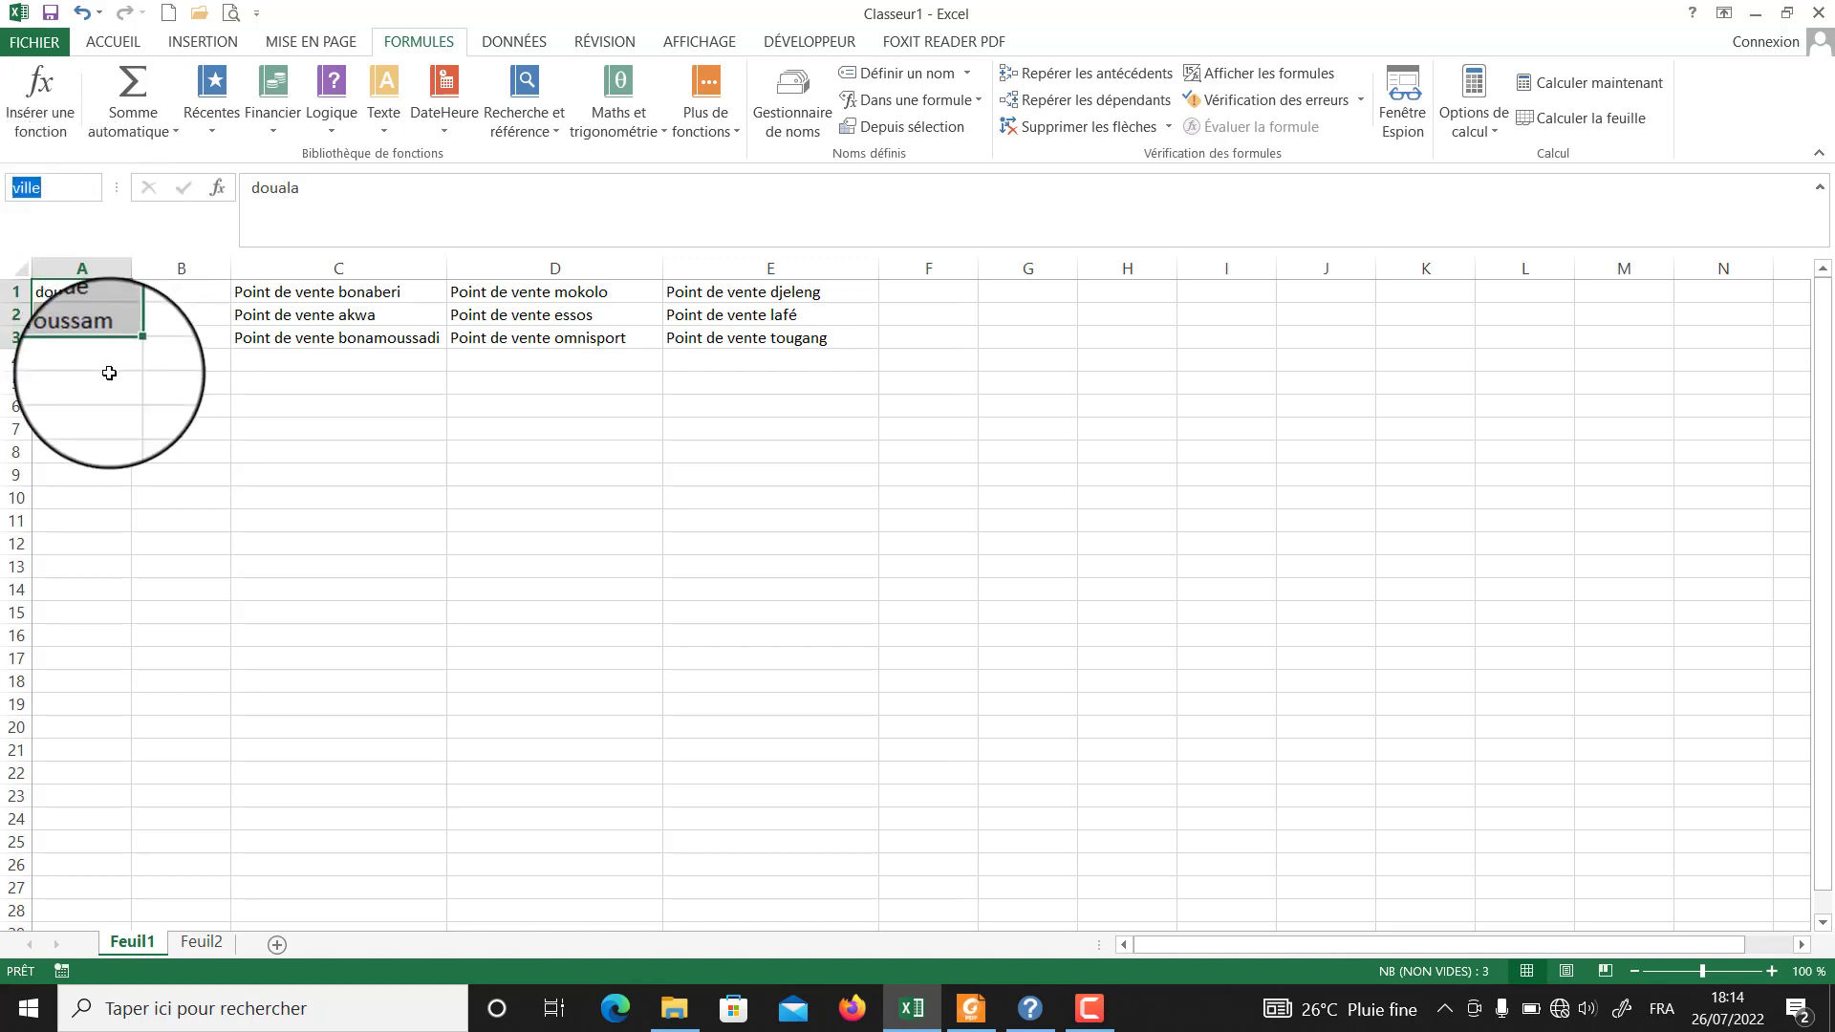
pyautogui.press('Return')
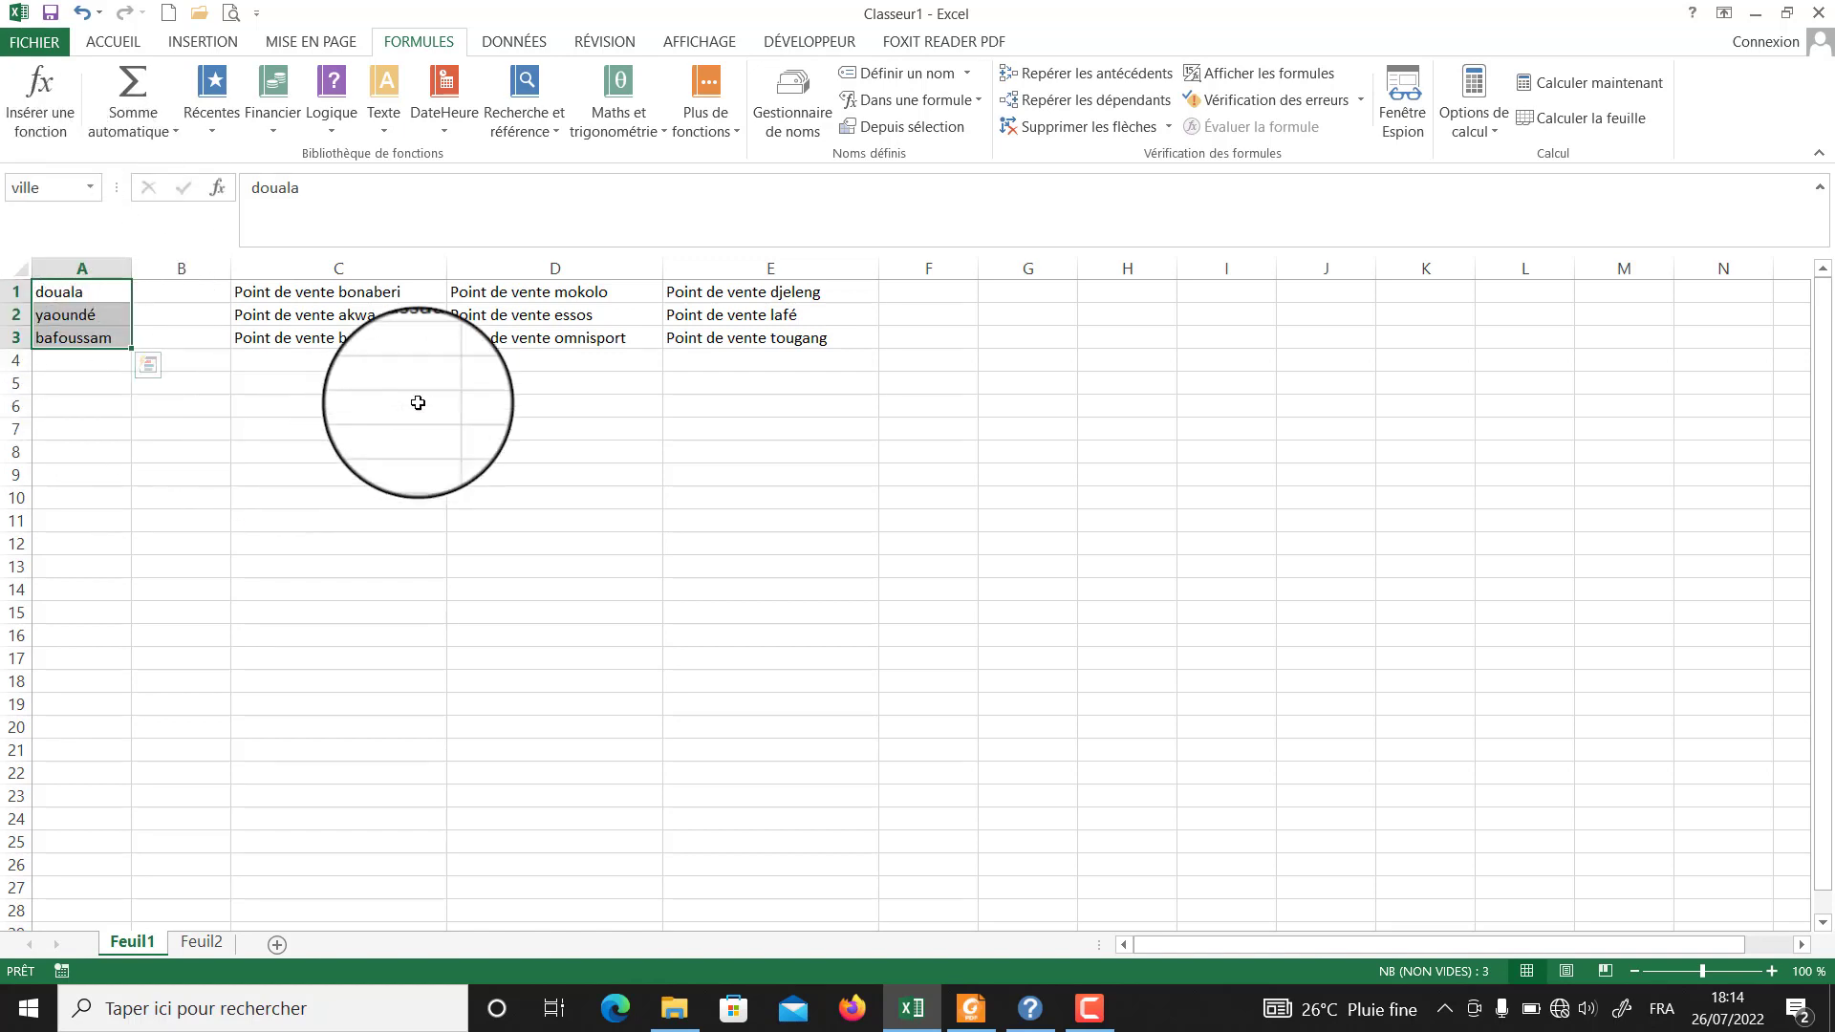
# Name the points of sale range C1:C3 "douala".
pyautogui.click(416, 290)
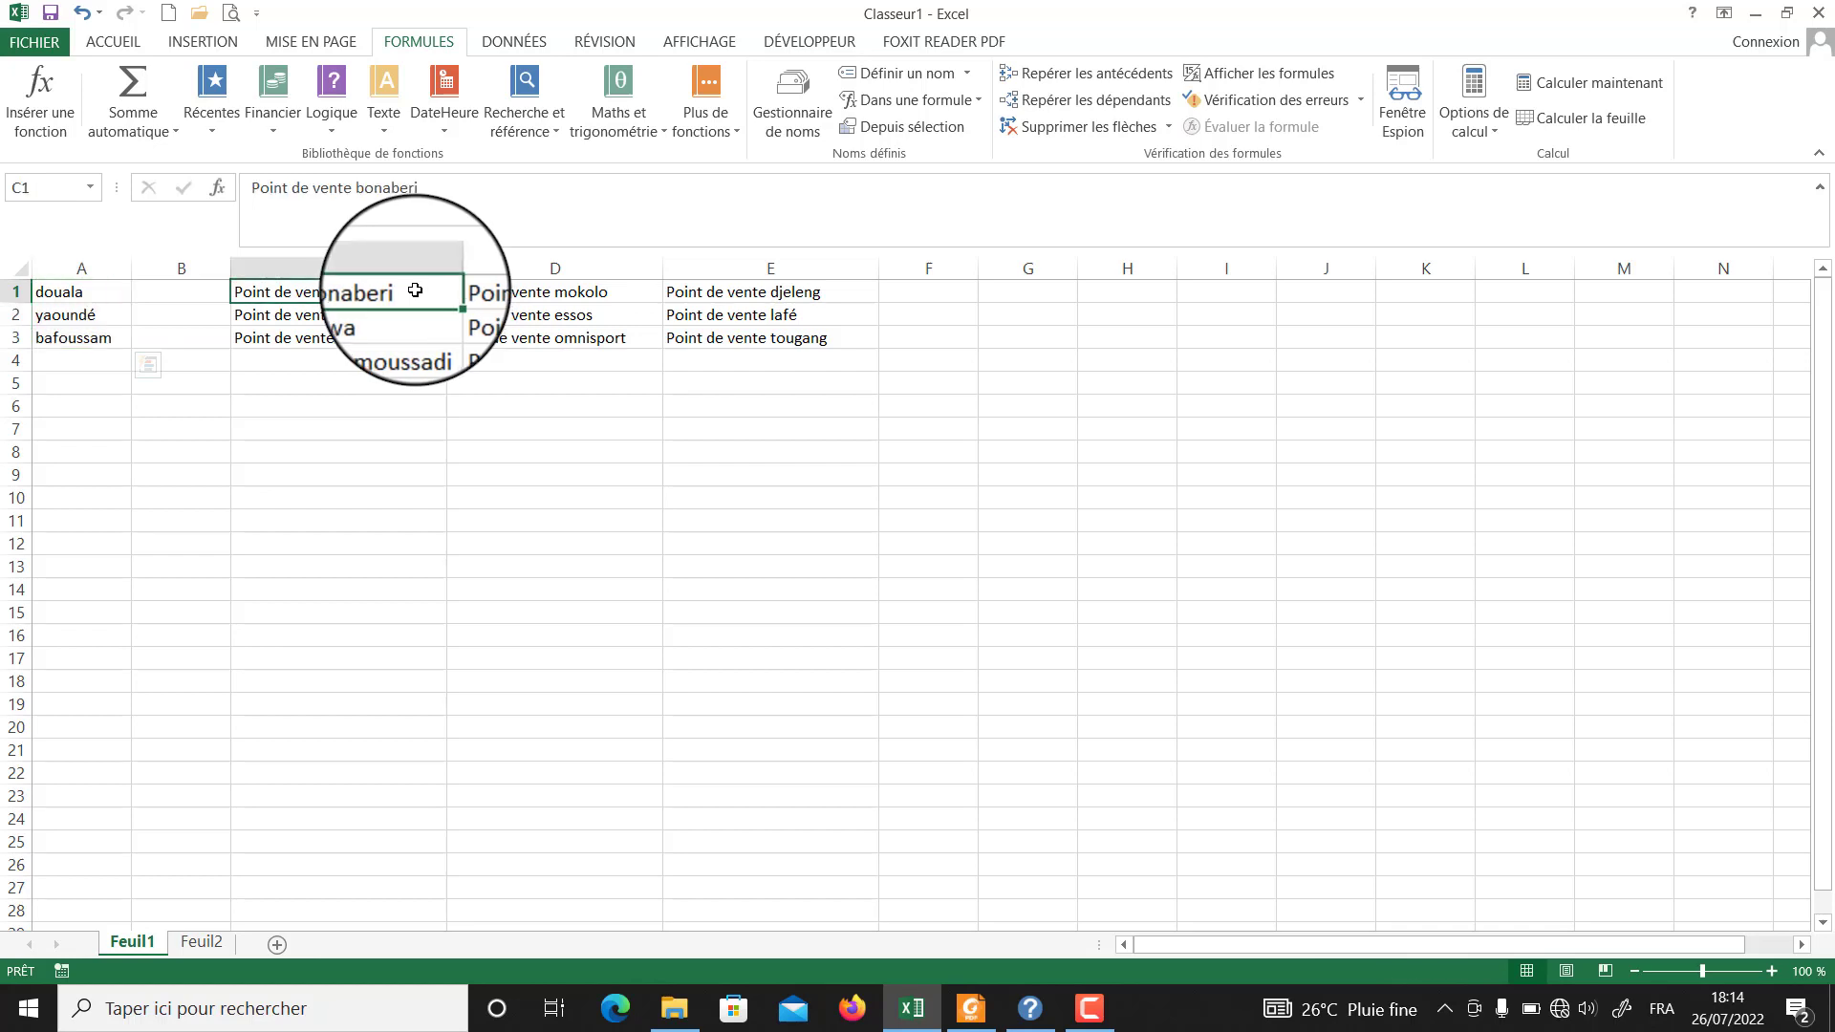
pyautogui.moveTo(412, 299); pyautogui.dragTo(412, 331)
pyautogui.moveTo(412, 333); pyautogui.dragTo(412, 334)
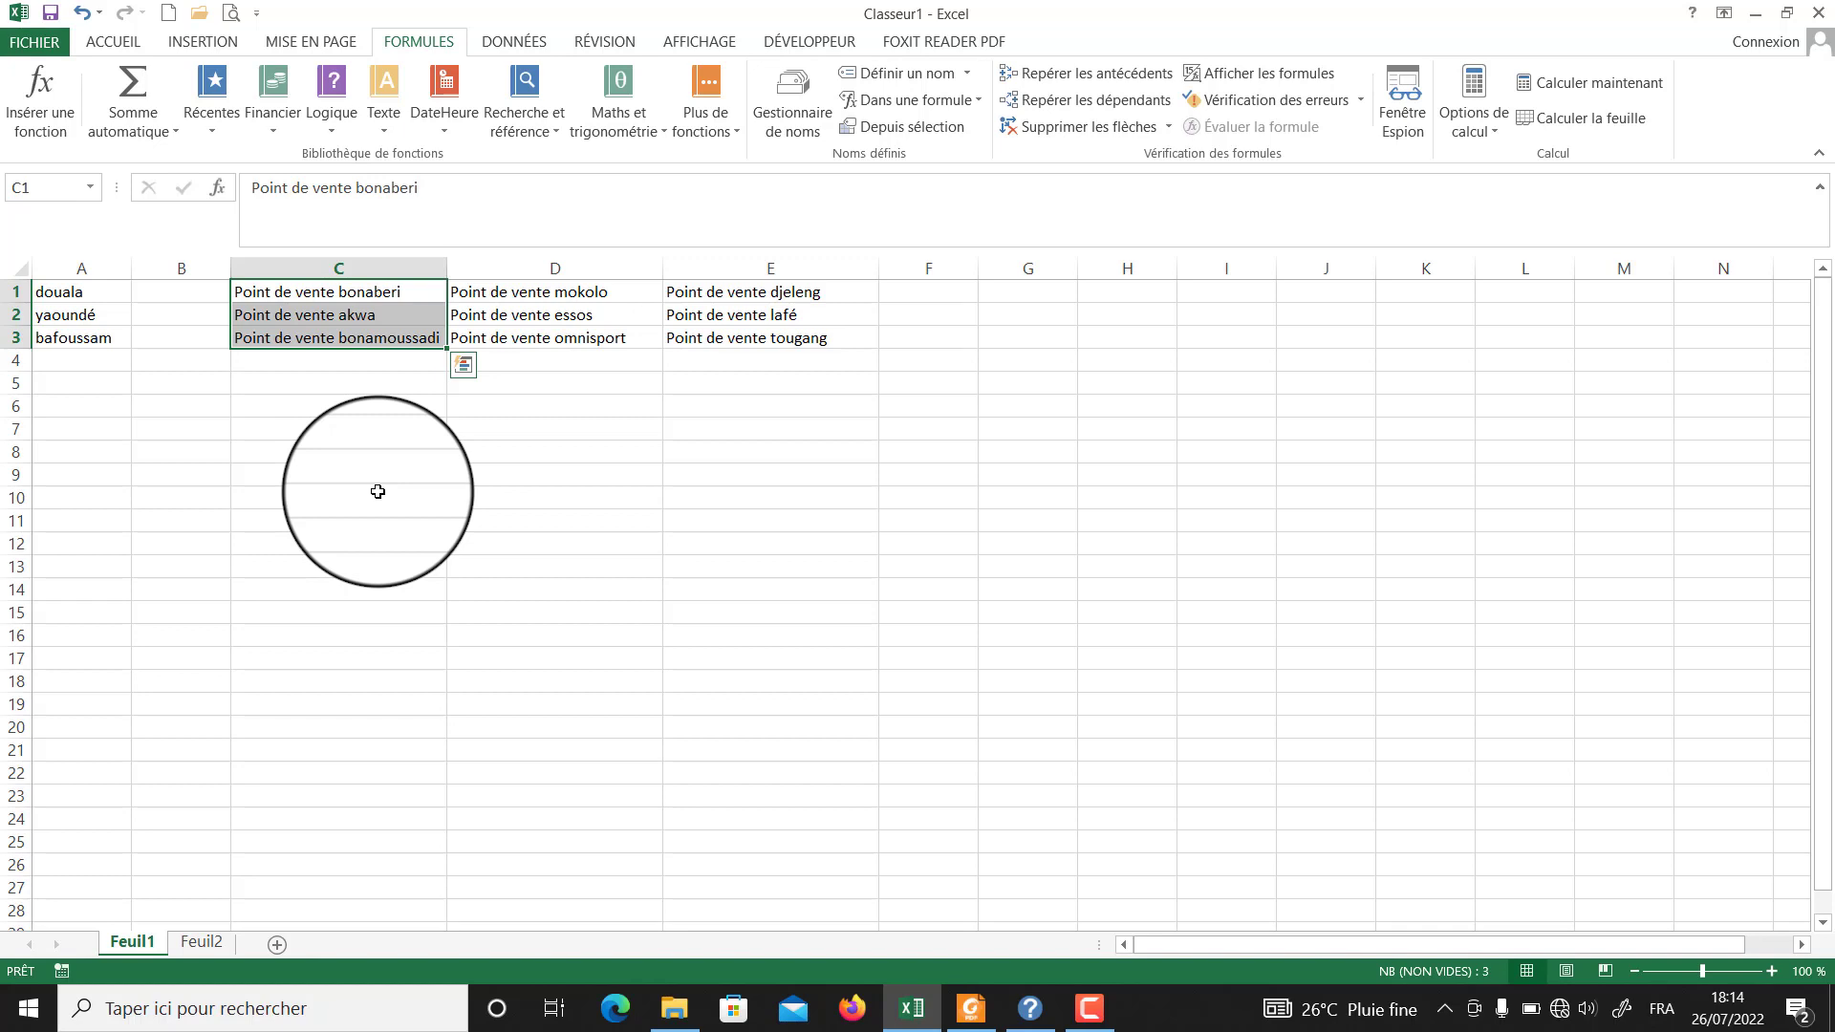
pyautogui.moveTo(389, 295); pyautogui.dragTo(395, 332)
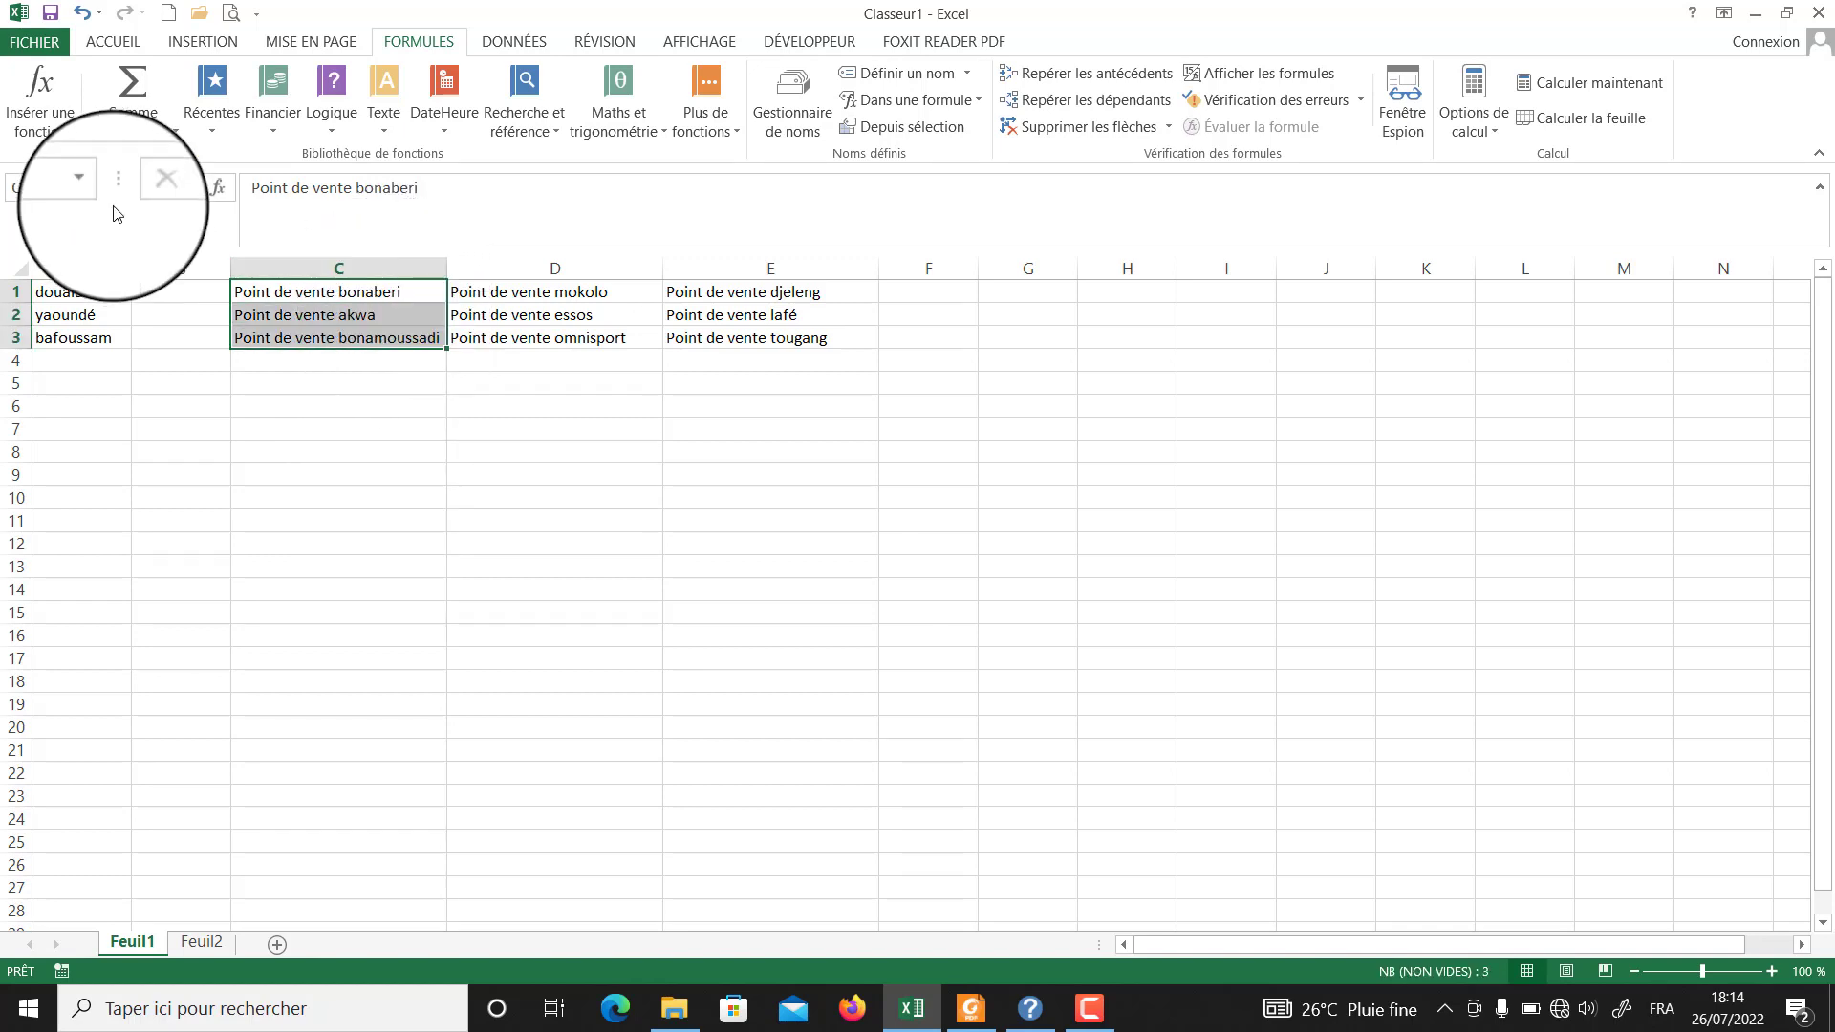
pyautogui.click(50, 184)
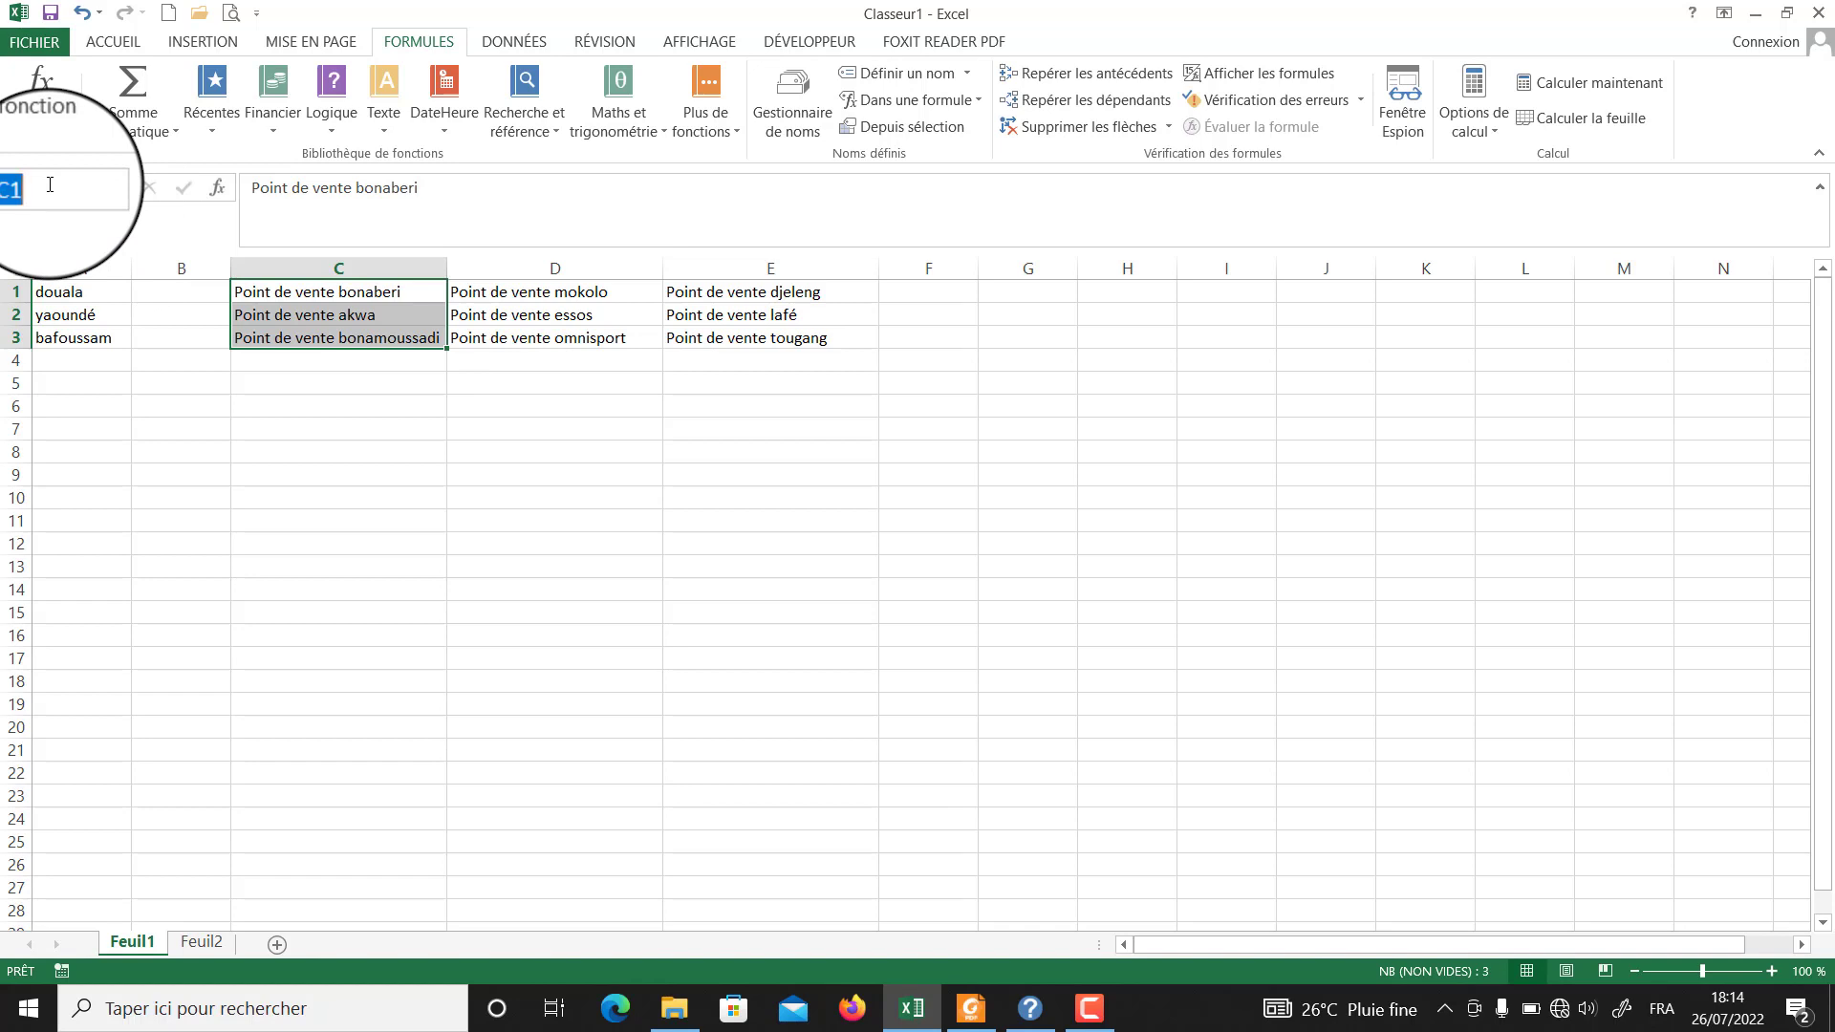
pyautogui.write('douala')
pyautogui.press('Return')
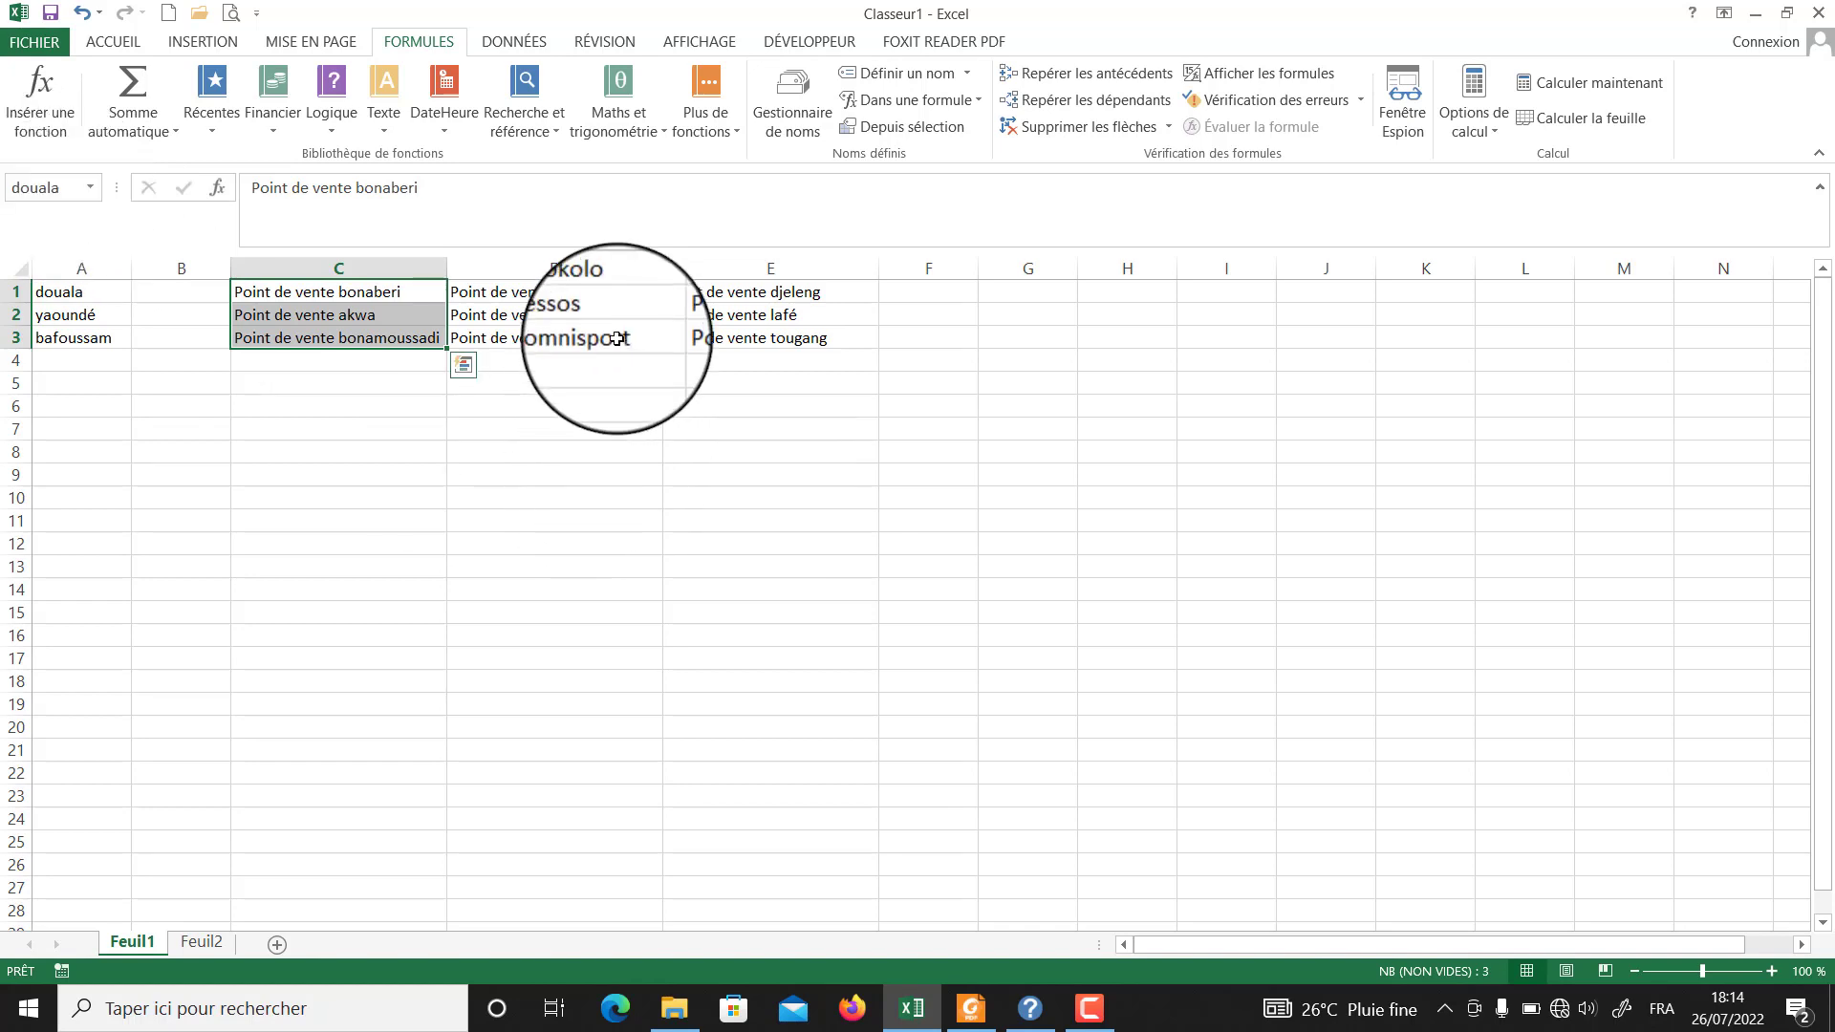
# Name the points of sale range D1:D3 "yaoundé".
pyautogui.click(631, 292)
pyautogui.moveTo(631, 293); pyautogui.dragTo(627, 338)
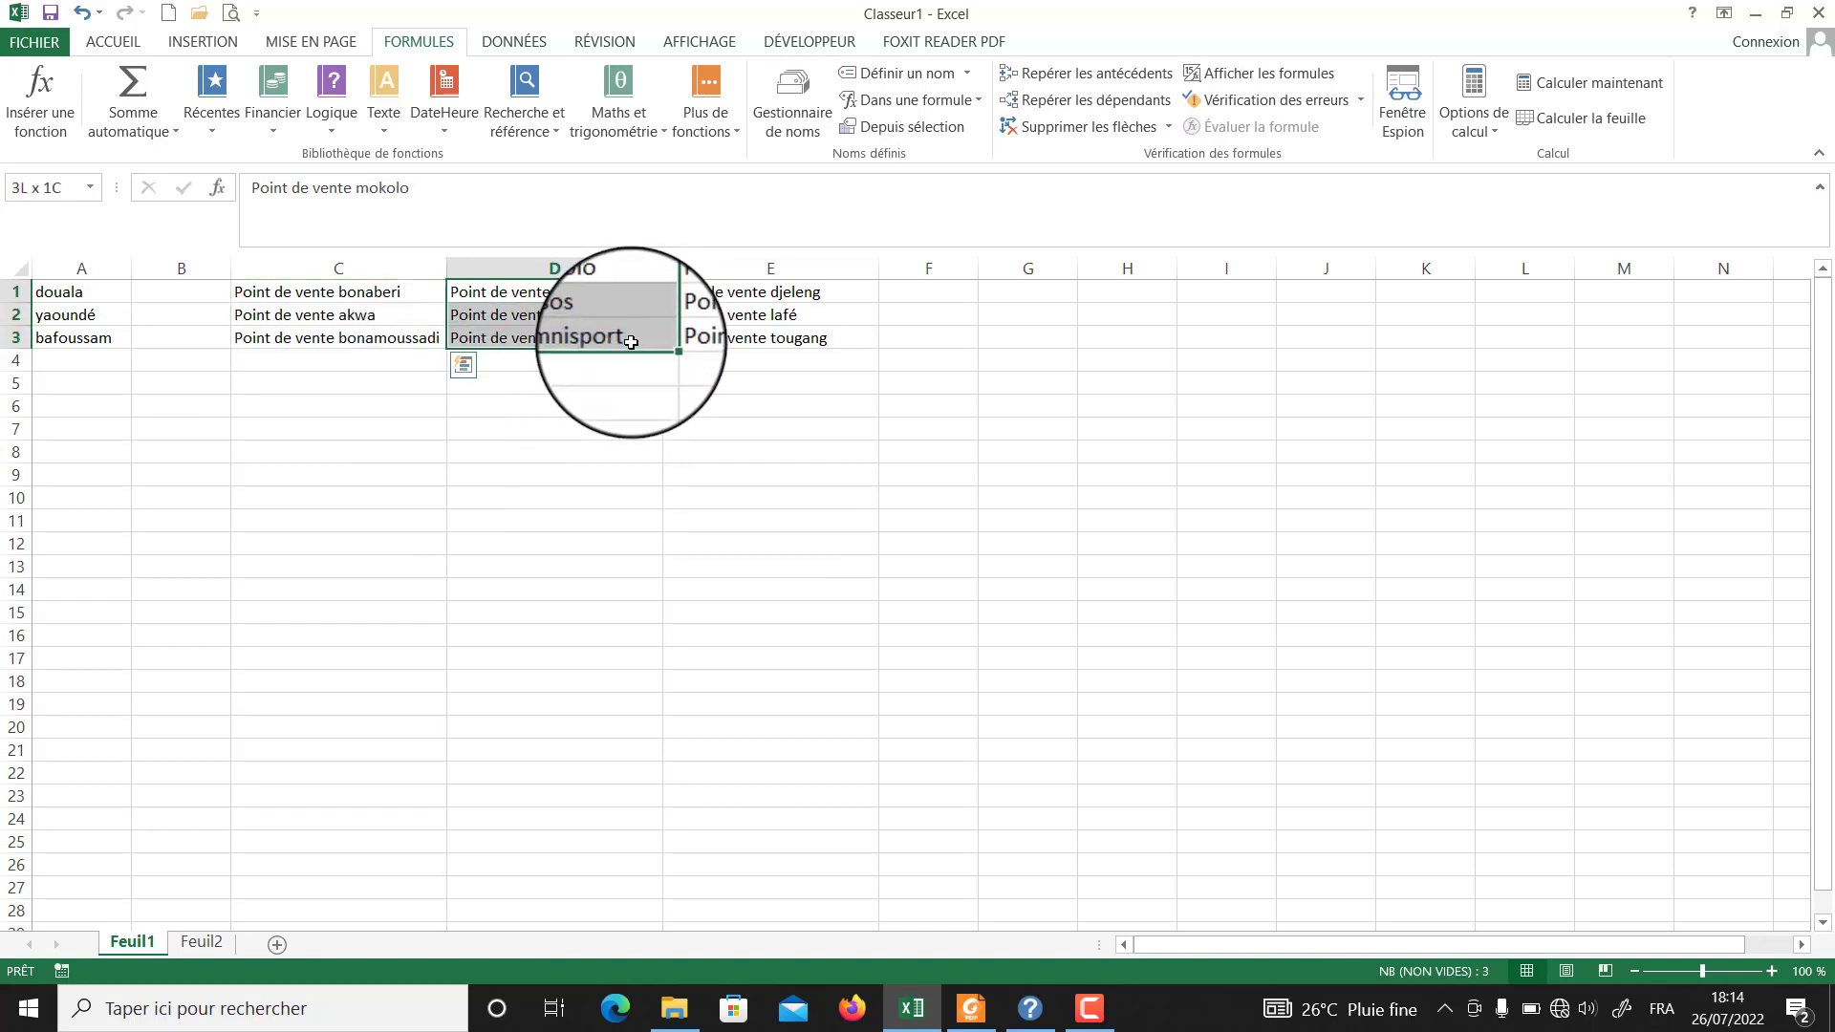
pyautogui.click(59, 191)
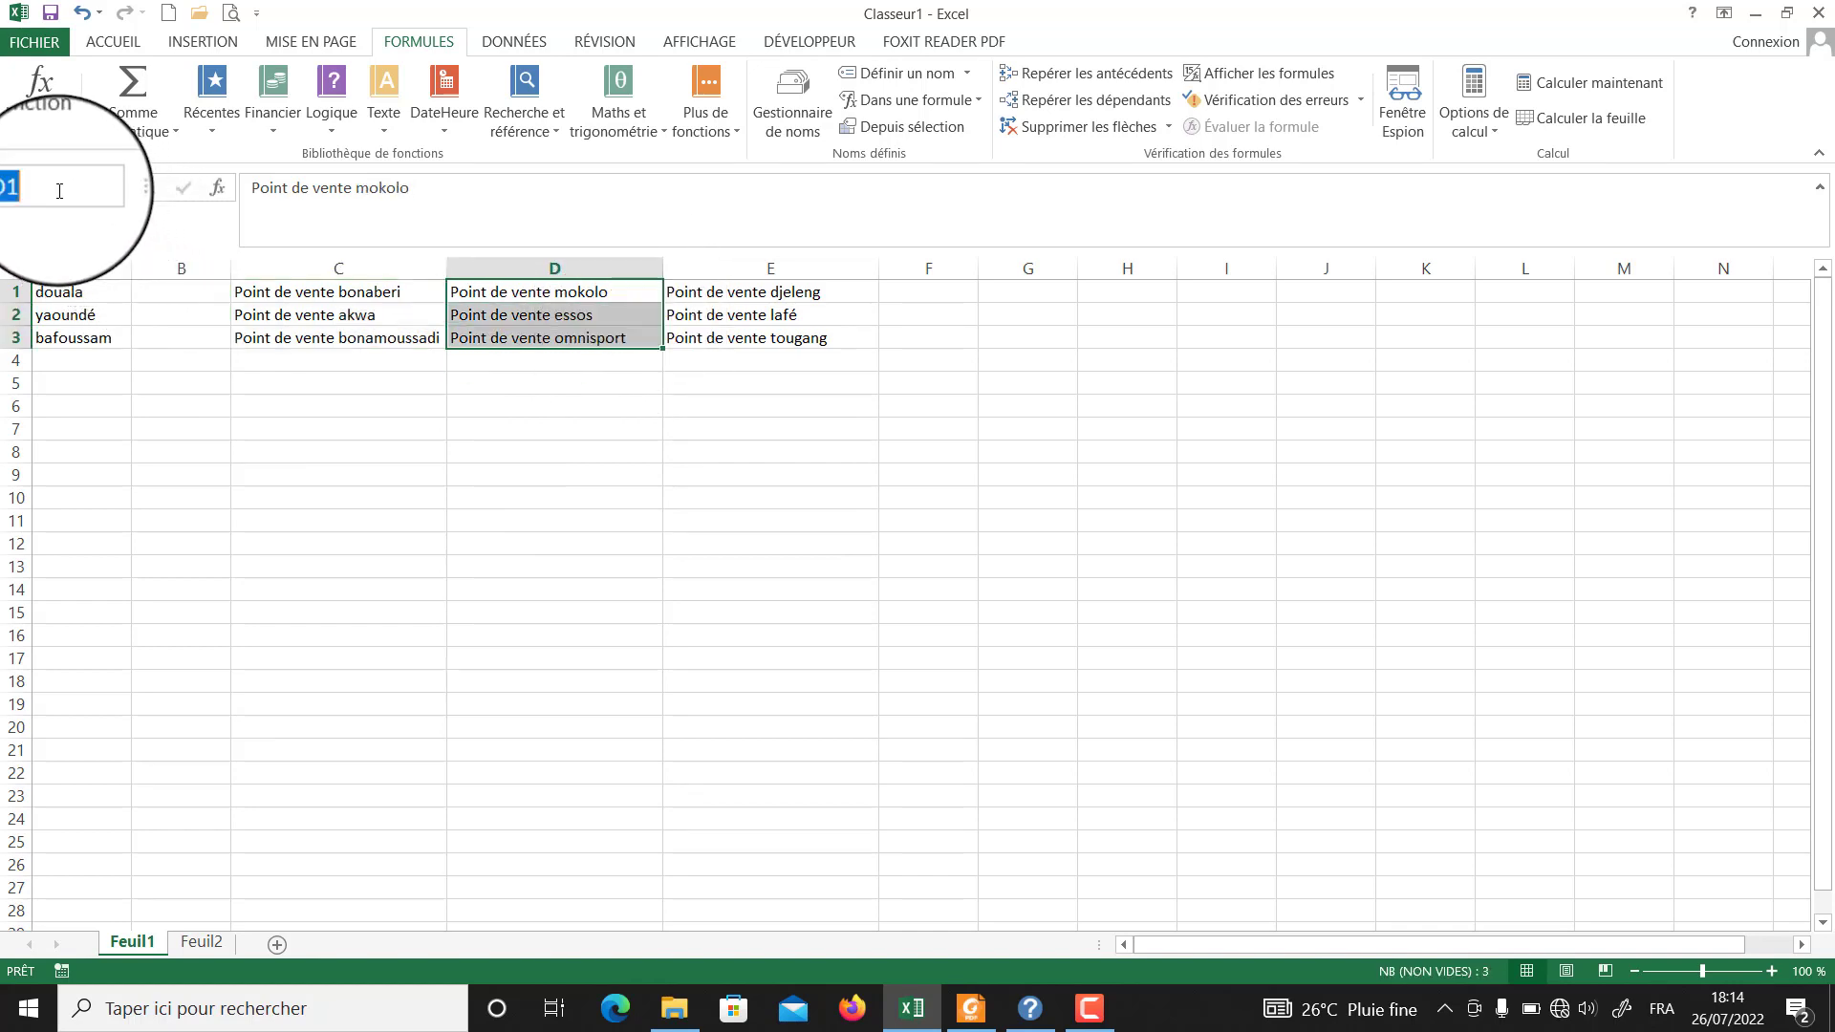
pyautogui.write('yaound&')
pyautogui.press('BackSpace')
pyautogui.write('é')
pyautogui.press('Return')
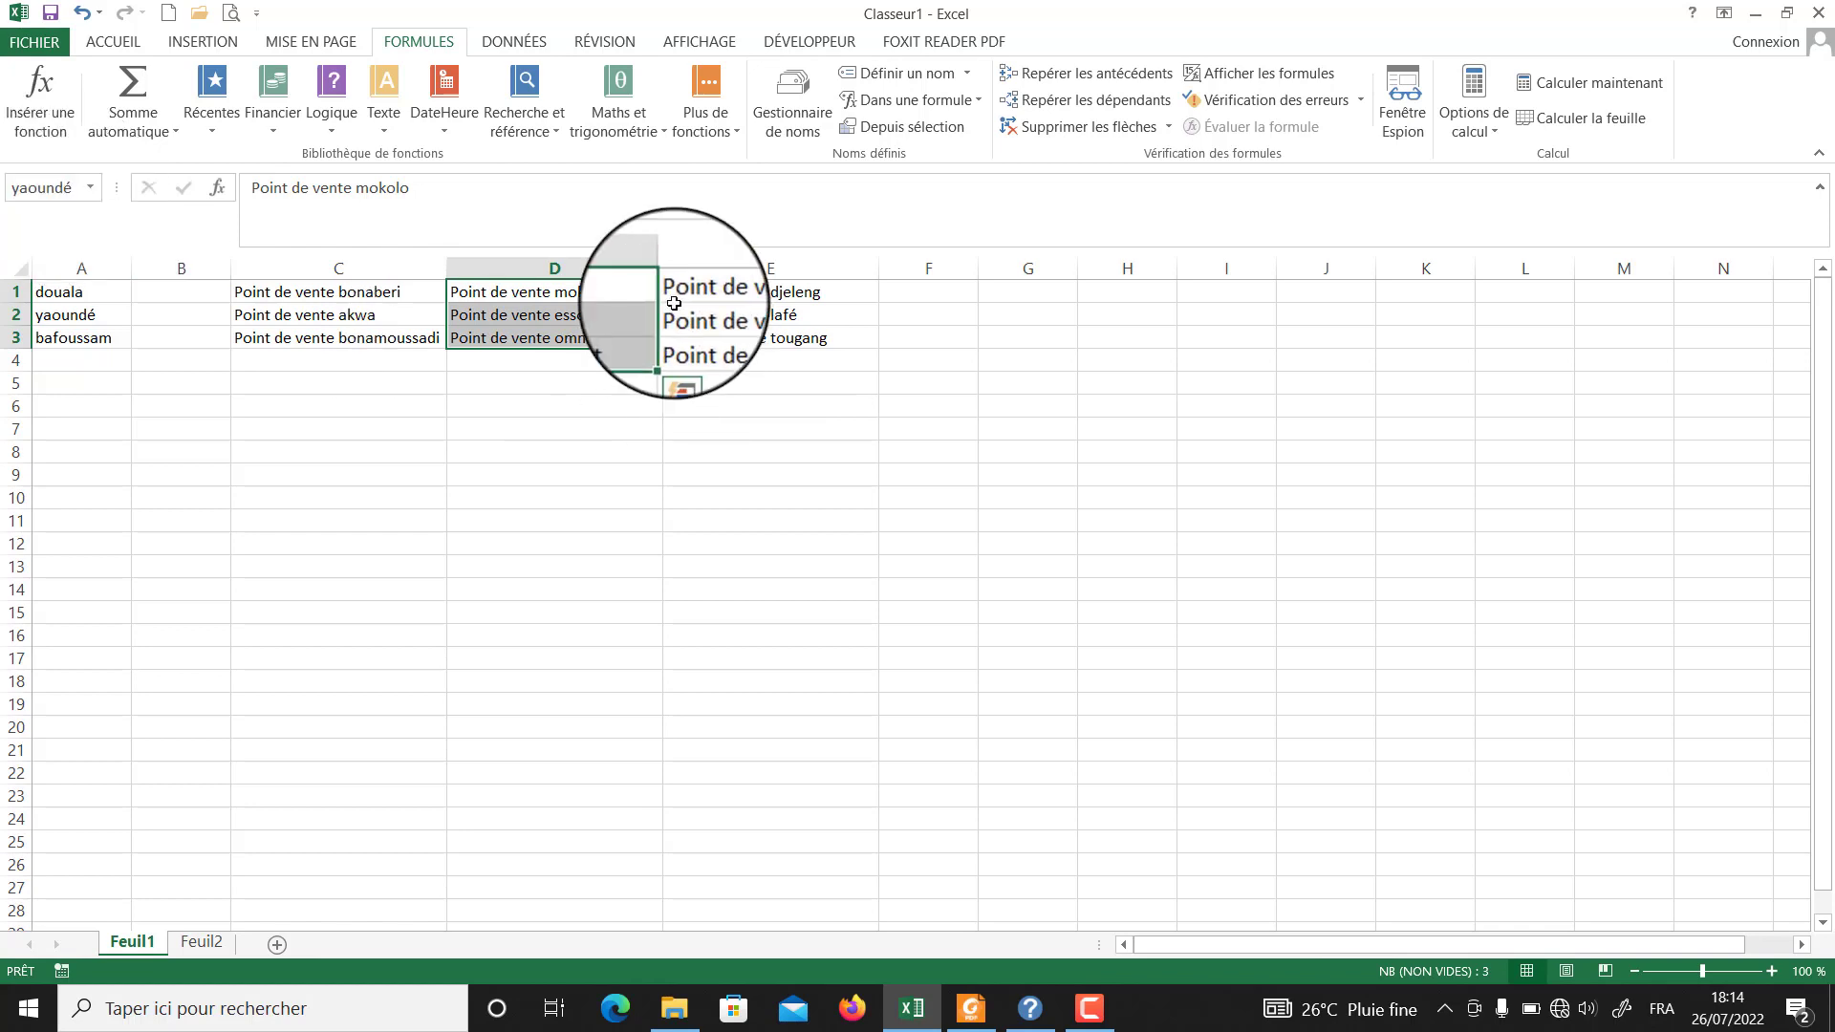
# Name the points of sale range E1:E3 "bafoussam".
pyautogui.moveTo(808, 295); pyautogui.dragTo(820, 340)
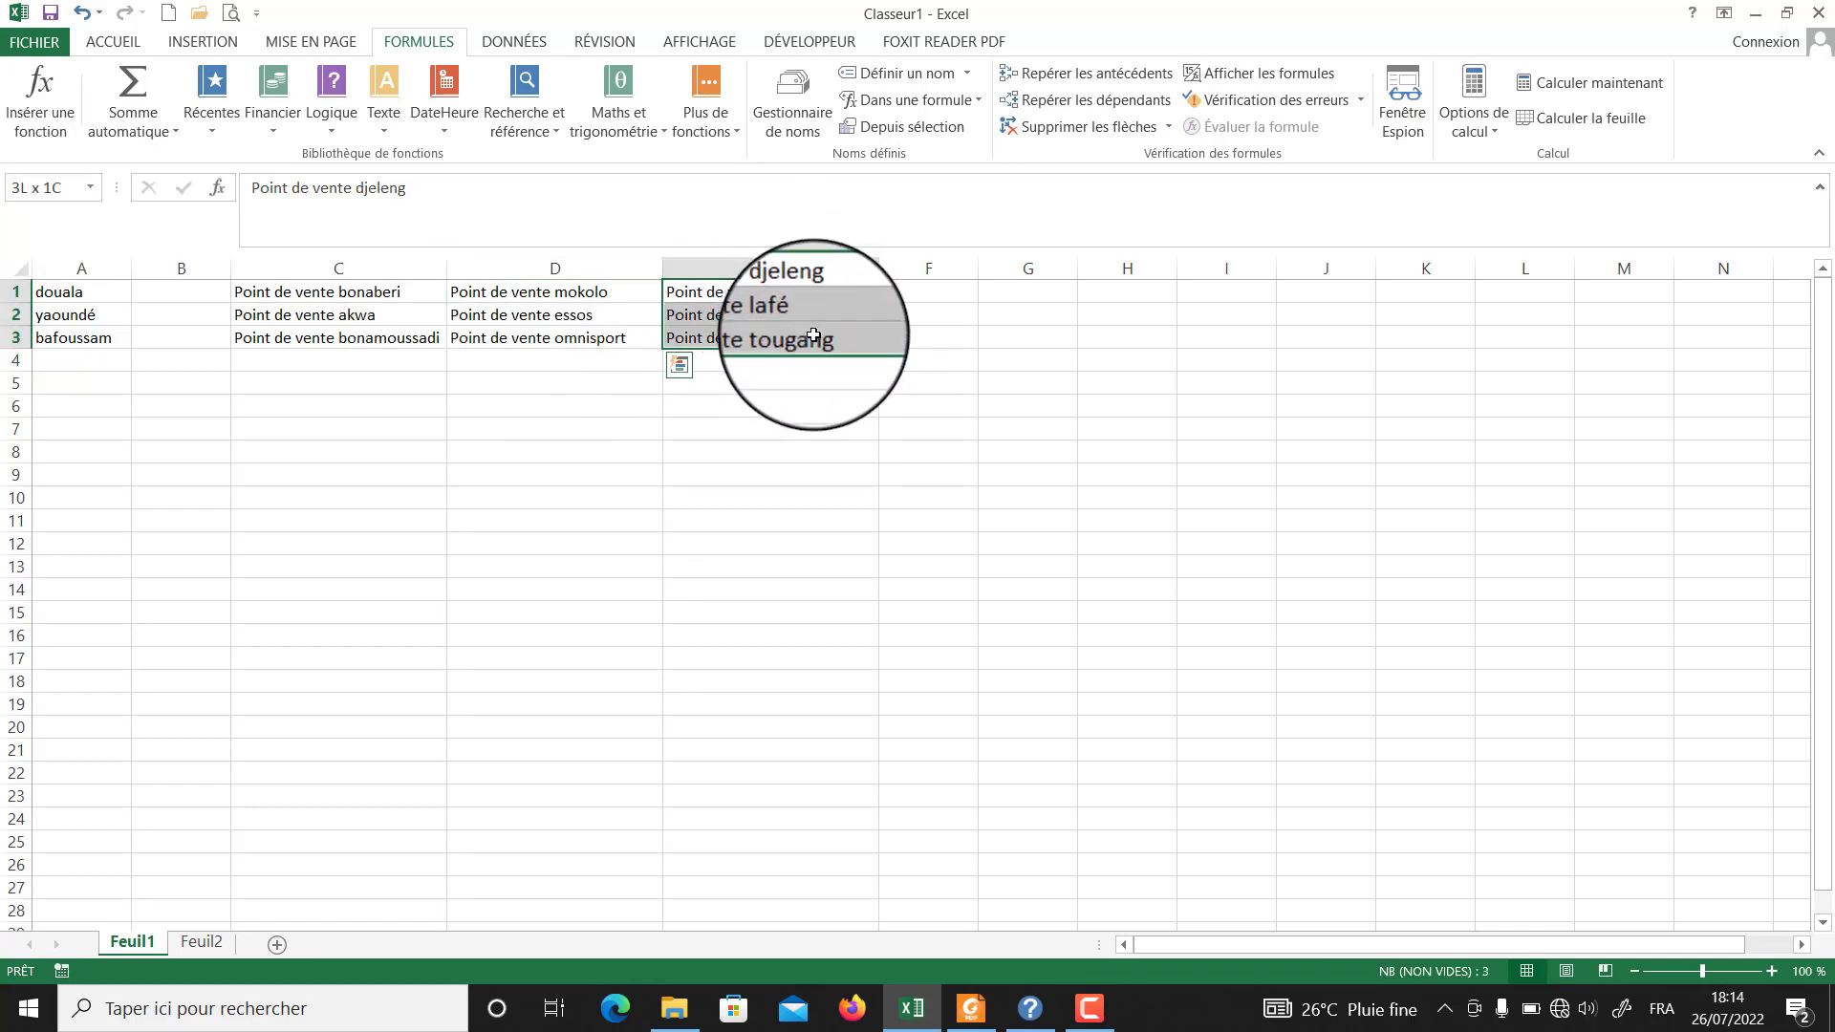
pyautogui.click(43, 188)
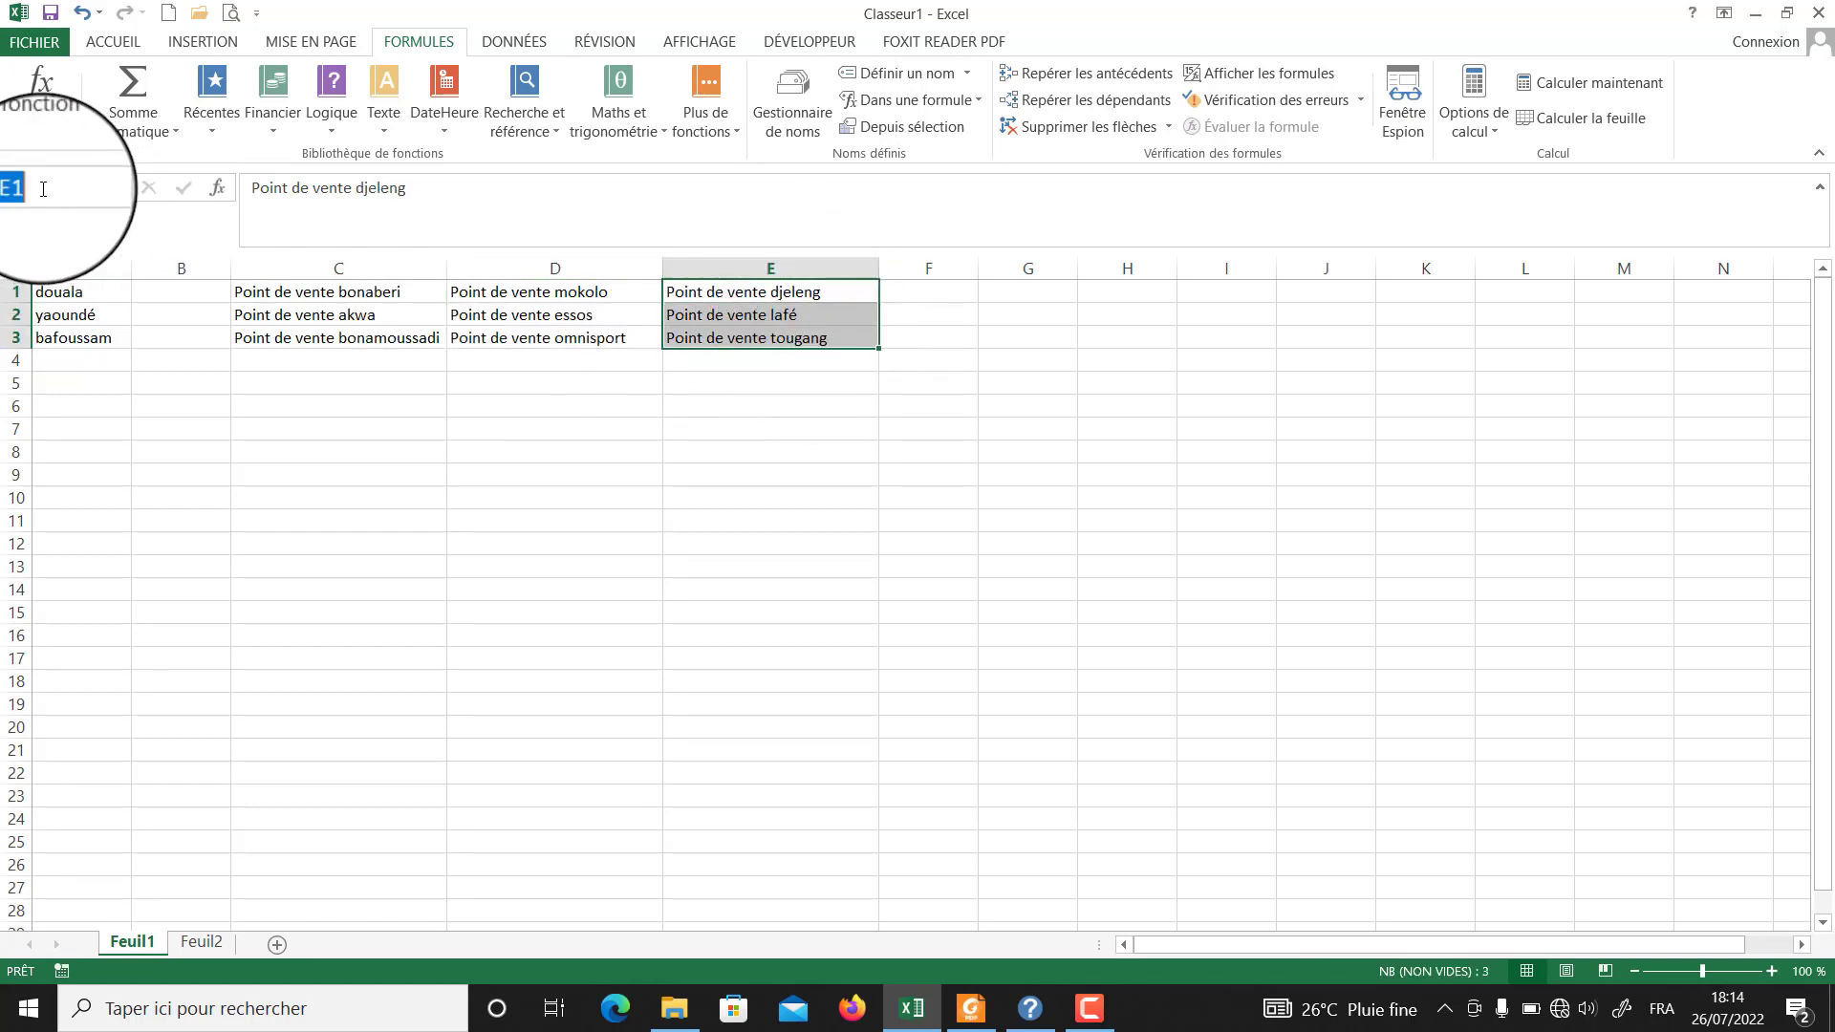
pyautogui.write('ba')
pyautogui.write('ffou')
pyautogui.press('BackSpace')
pyautogui.press('BackSpace')
pyautogui.press('BackSpace')
pyautogui.write('oussam')
pyautogui.press('Return')
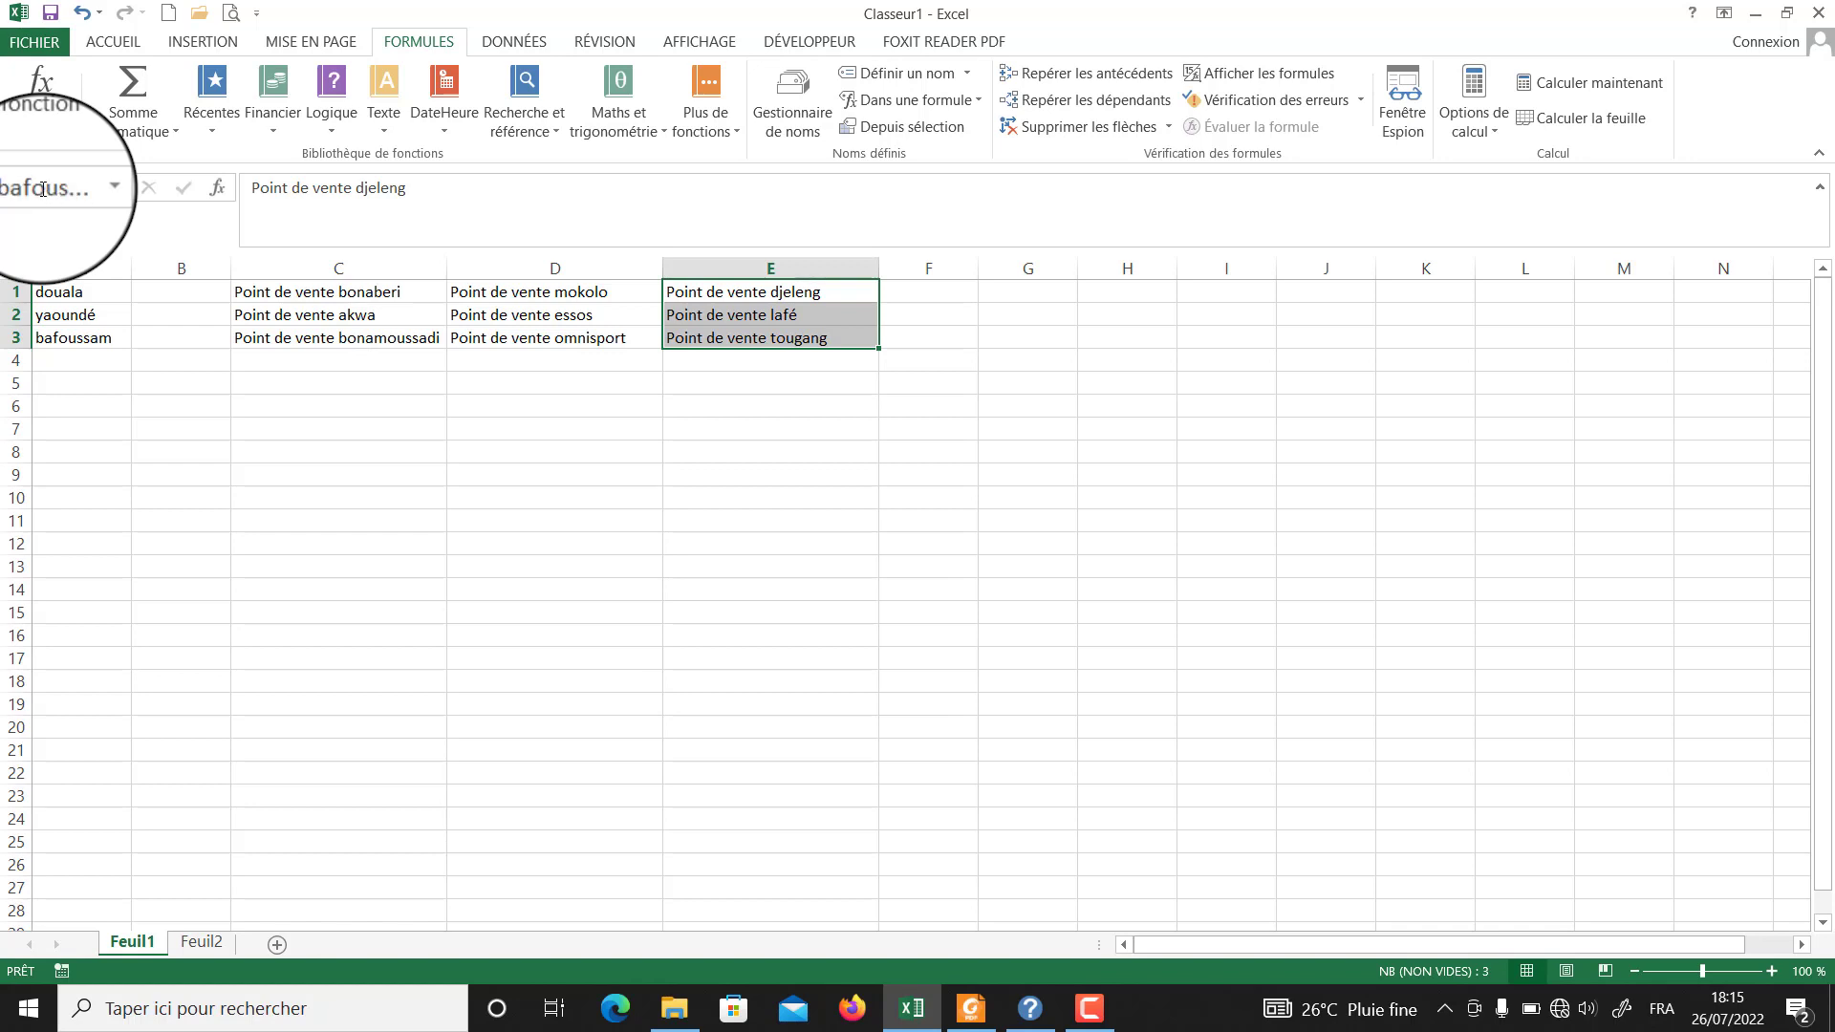
# Check the names assigned to the ranges in columns A, C, D and E, widening the Name Box to read them in full.
pyautogui.click(336, 489)
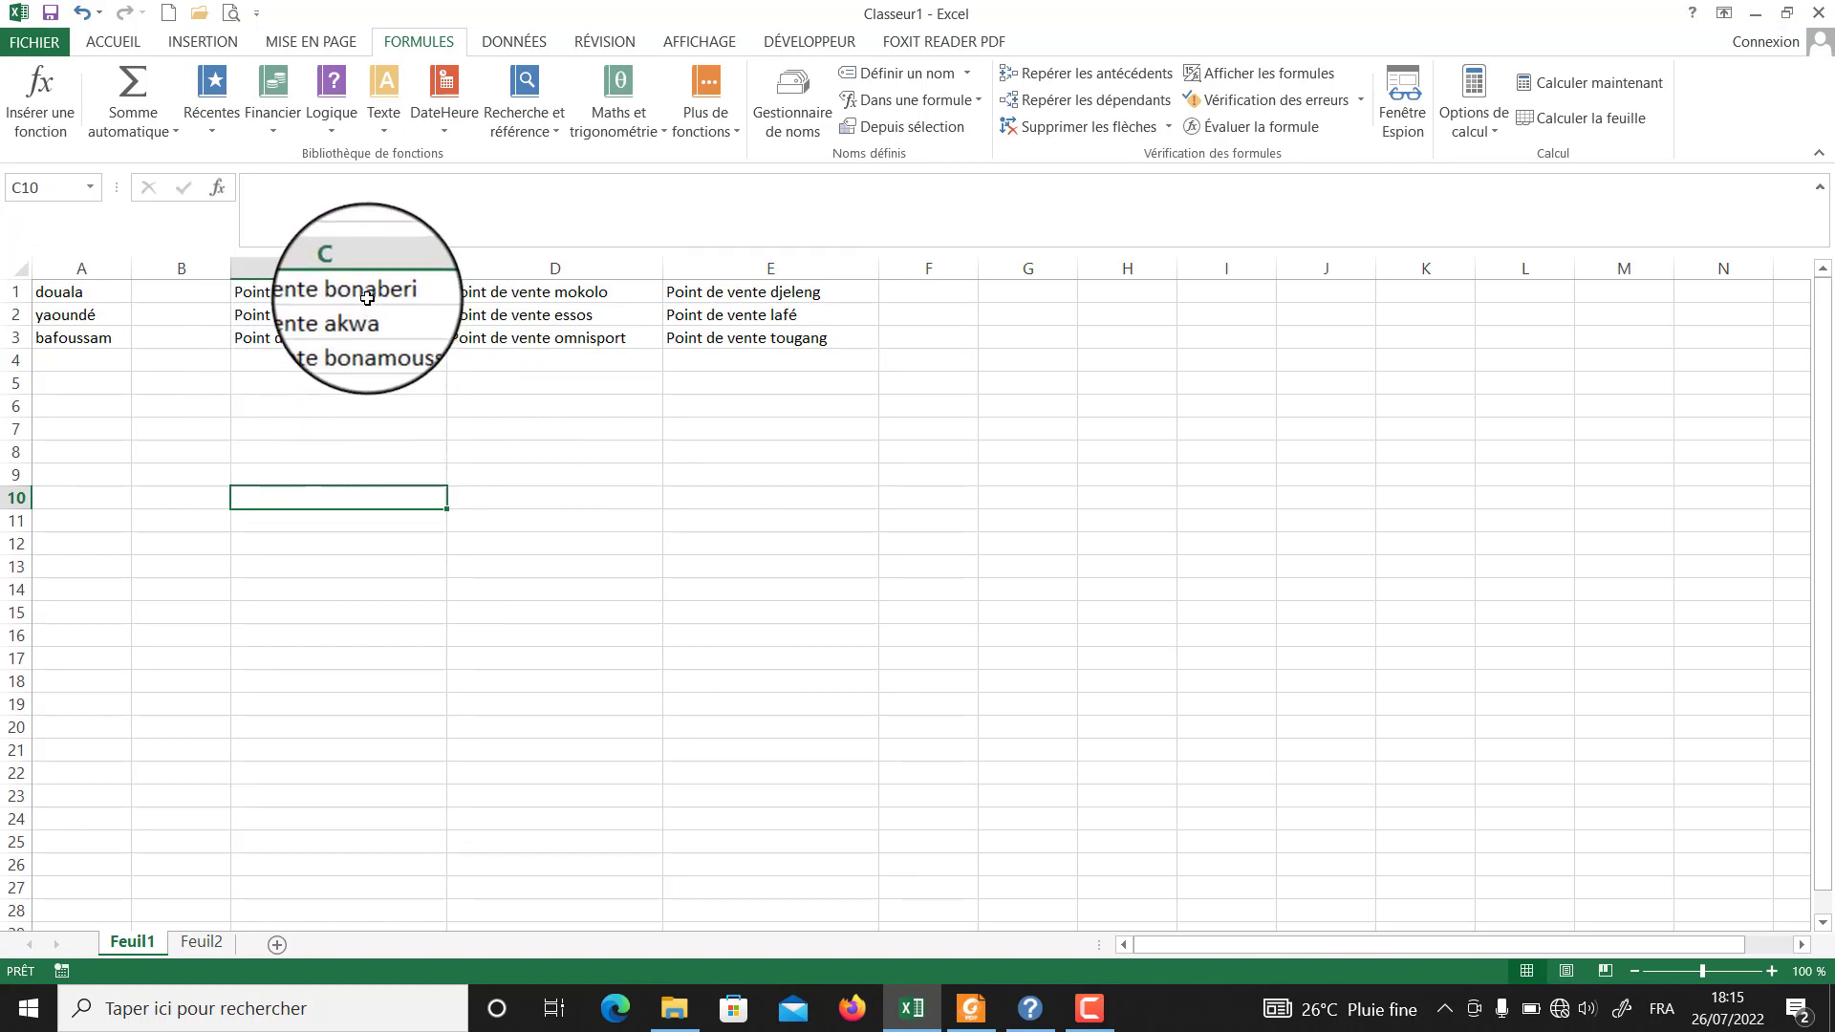
pyautogui.moveTo(351, 292); pyautogui.dragTo(356, 336)
pyautogui.moveTo(553, 292); pyautogui.dragTo(560, 342)
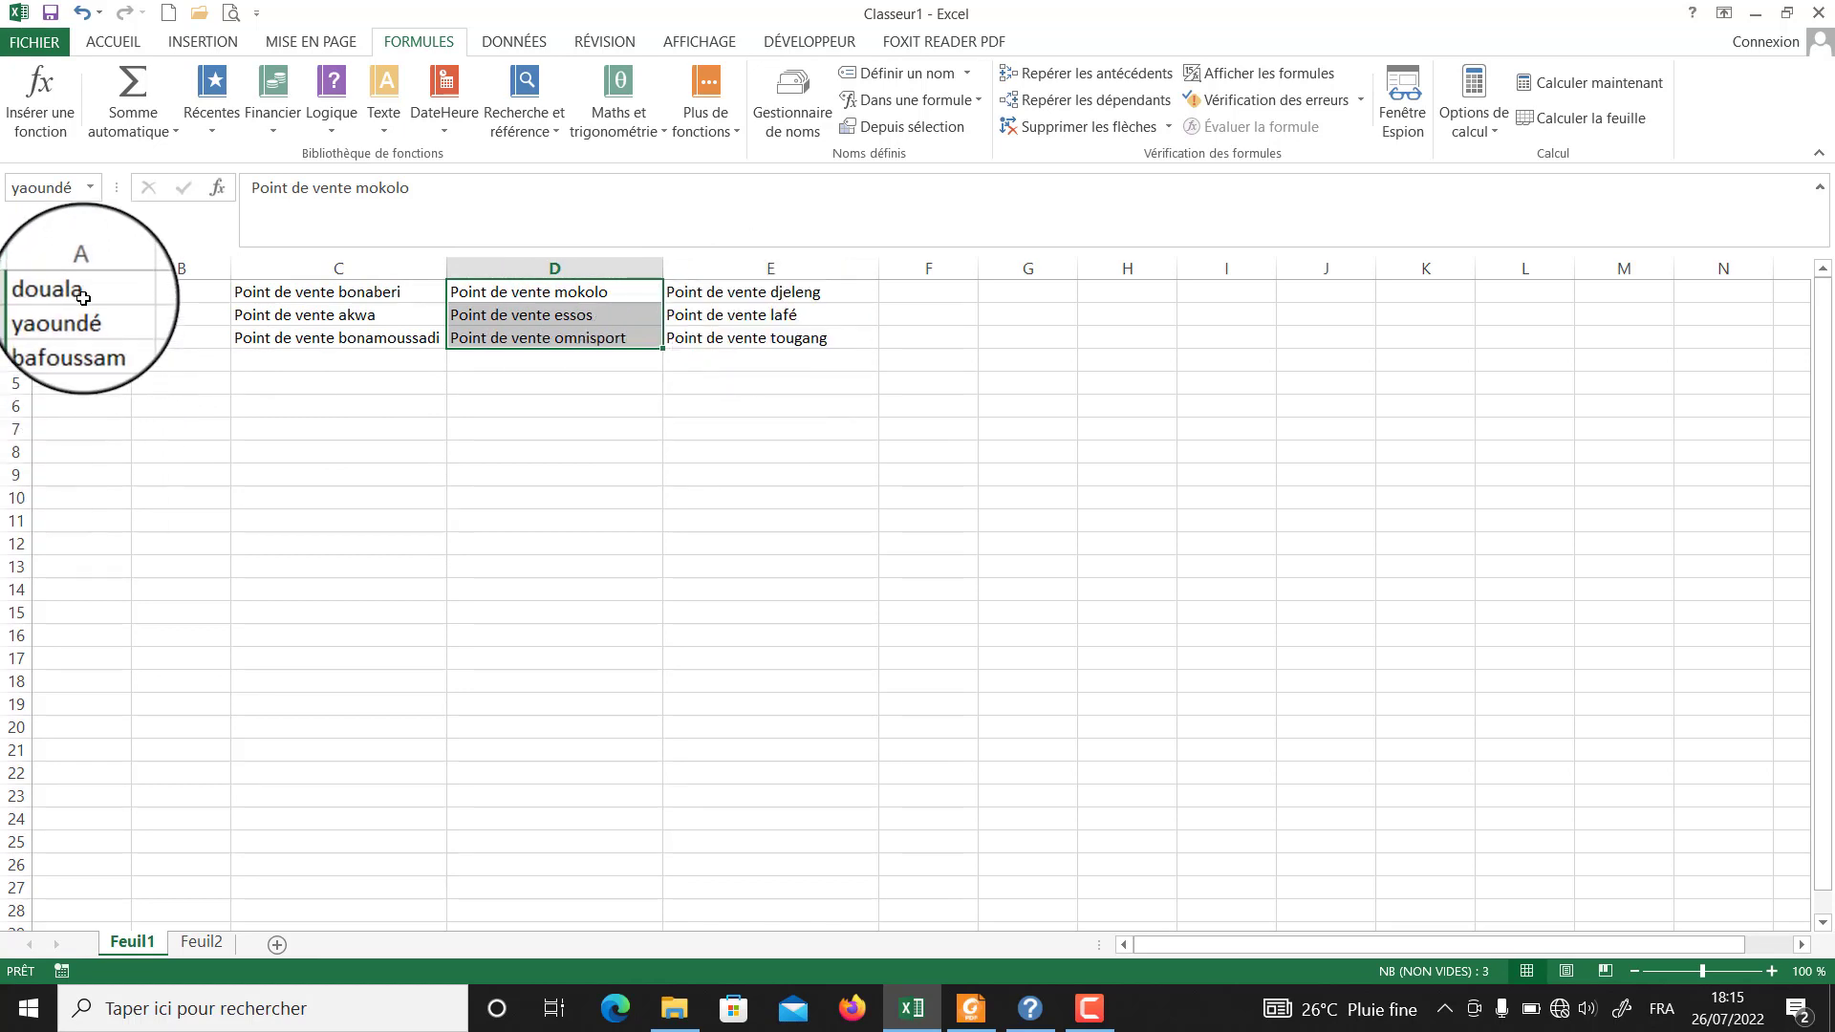
pyautogui.moveTo(82, 296); pyautogui.dragTo(77, 340)
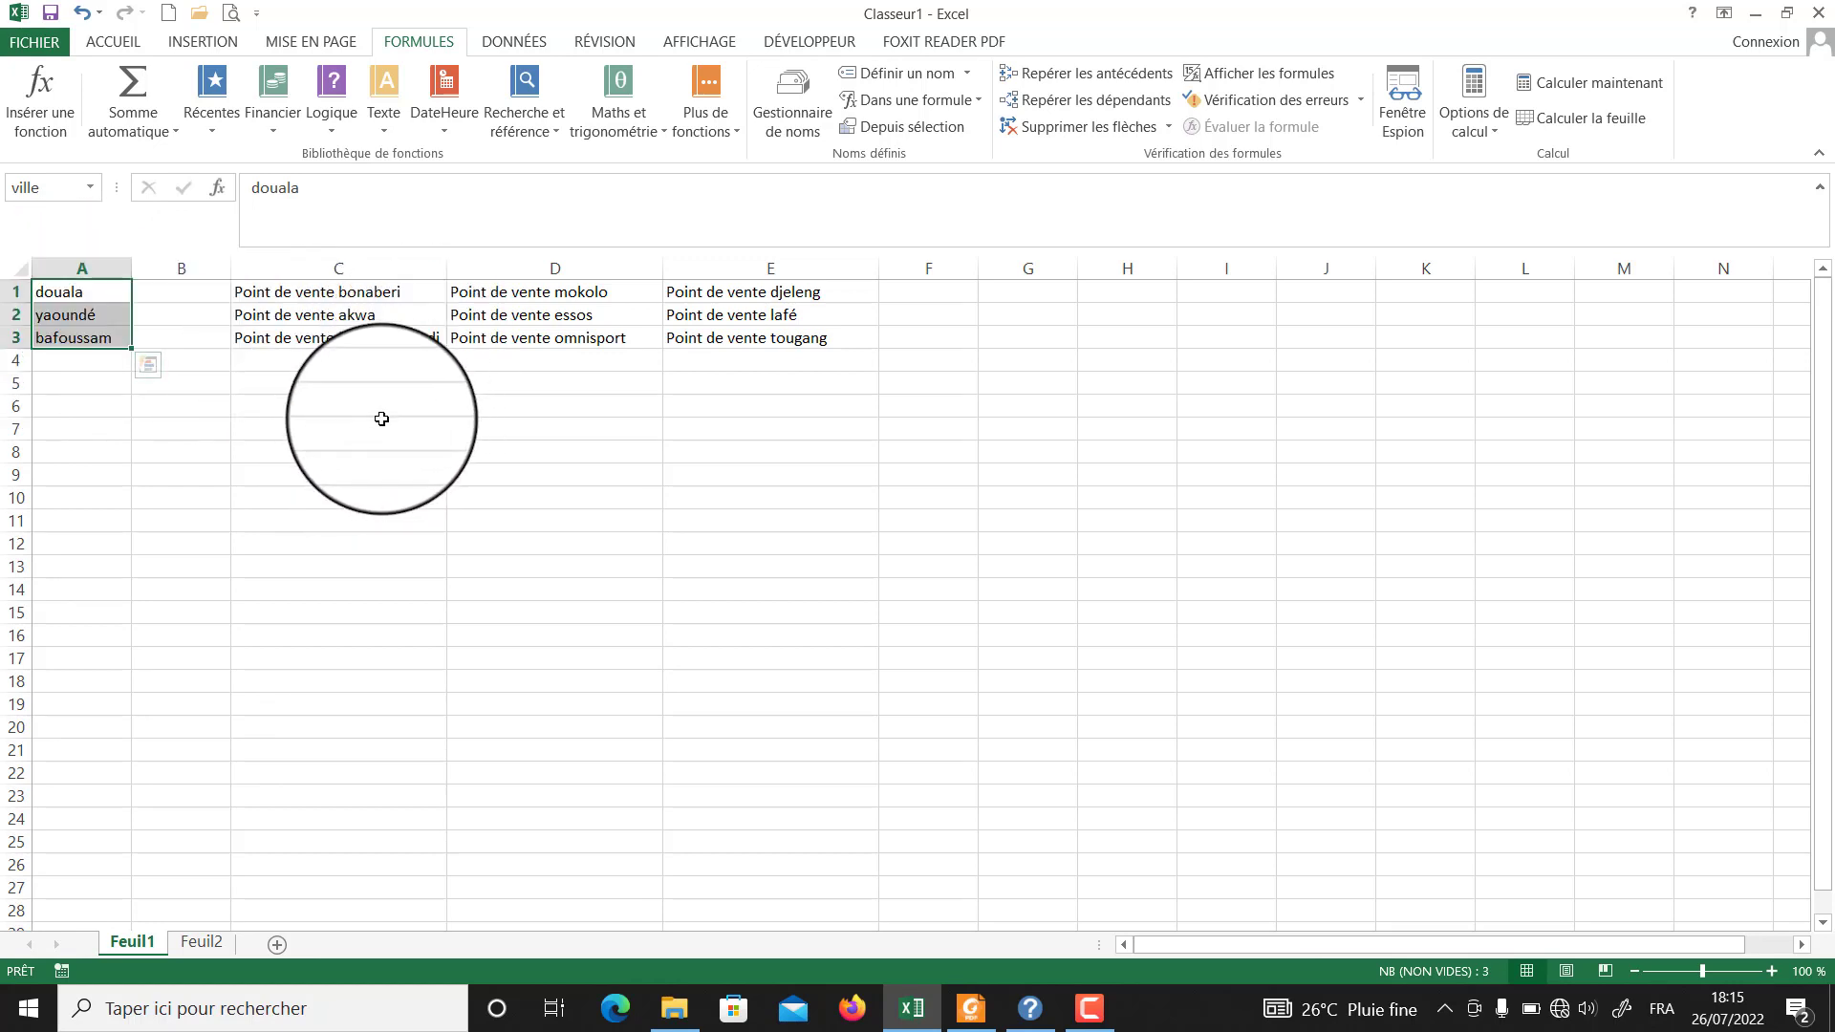
pyautogui.moveTo(400, 292); pyautogui.dragTo(405, 338)
pyautogui.moveTo(536, 291); pyautogui.dragTo(574, 340)
pyautogui.moveTo(771, 294); pyautogui.dragTo(771, 337)
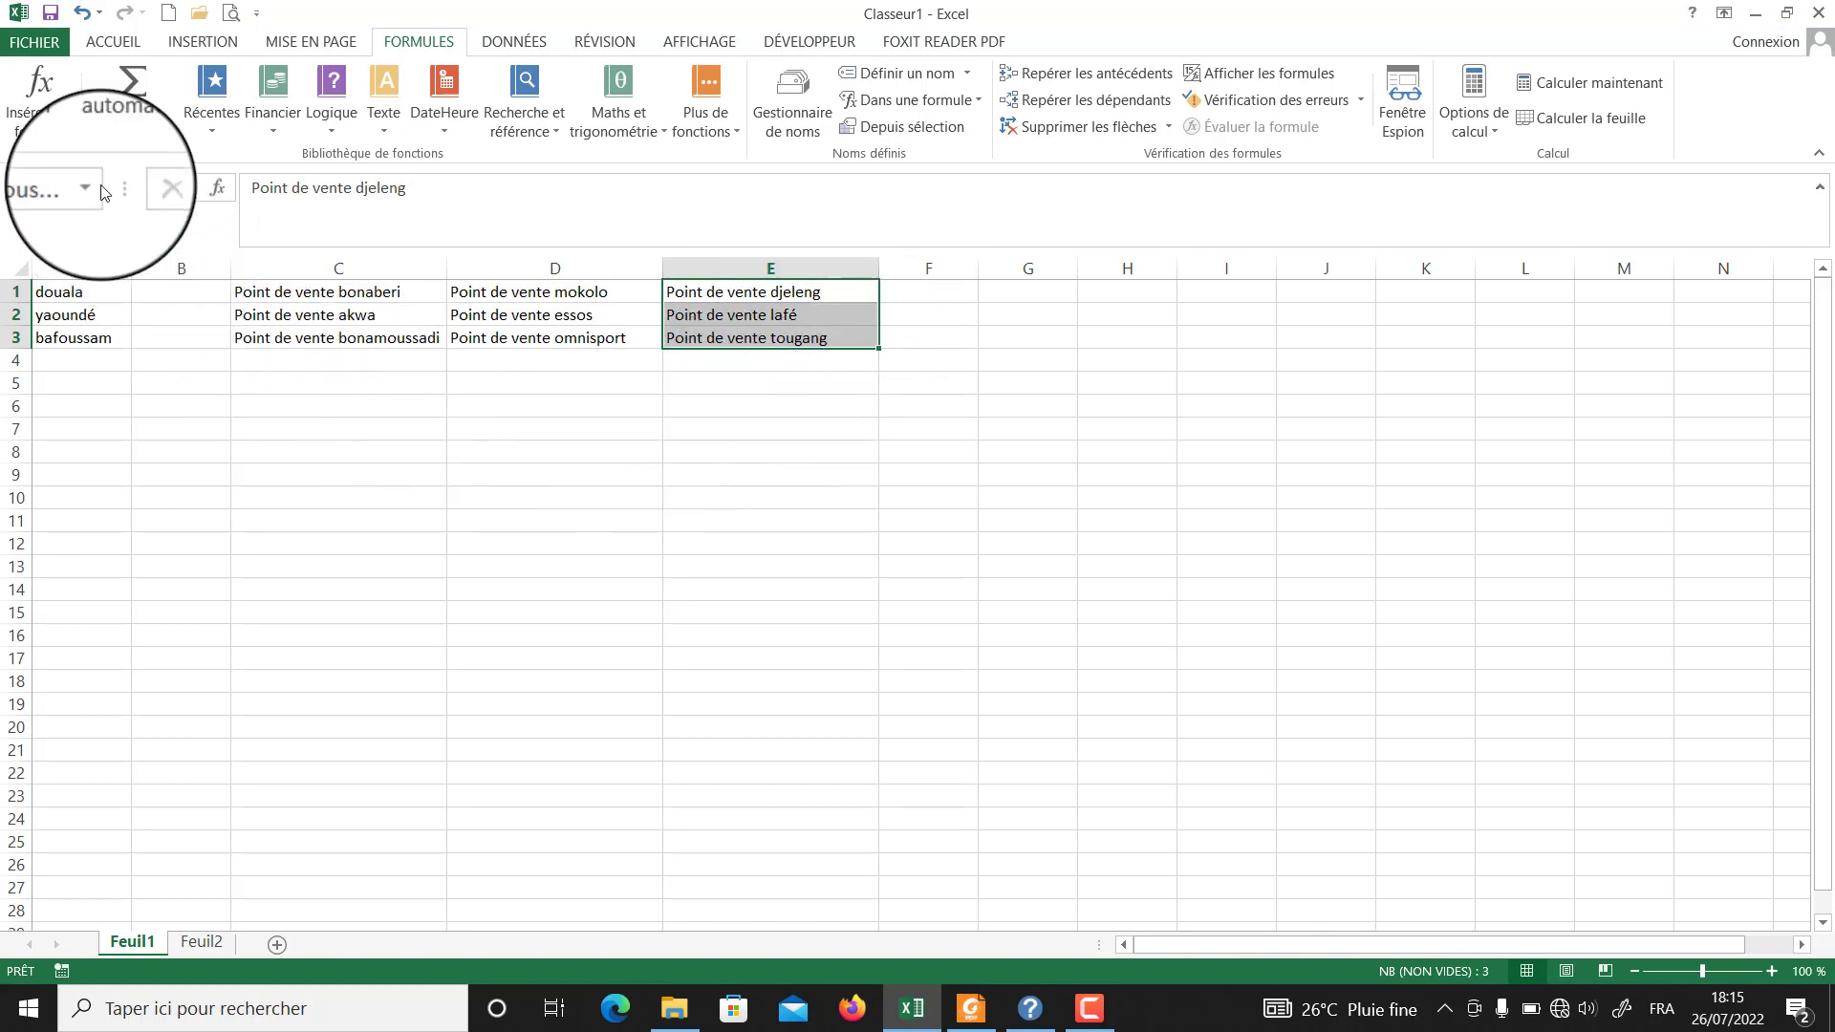
pyautogui.moveTo(114, 182); pyautogui.dragTo(182, 182)
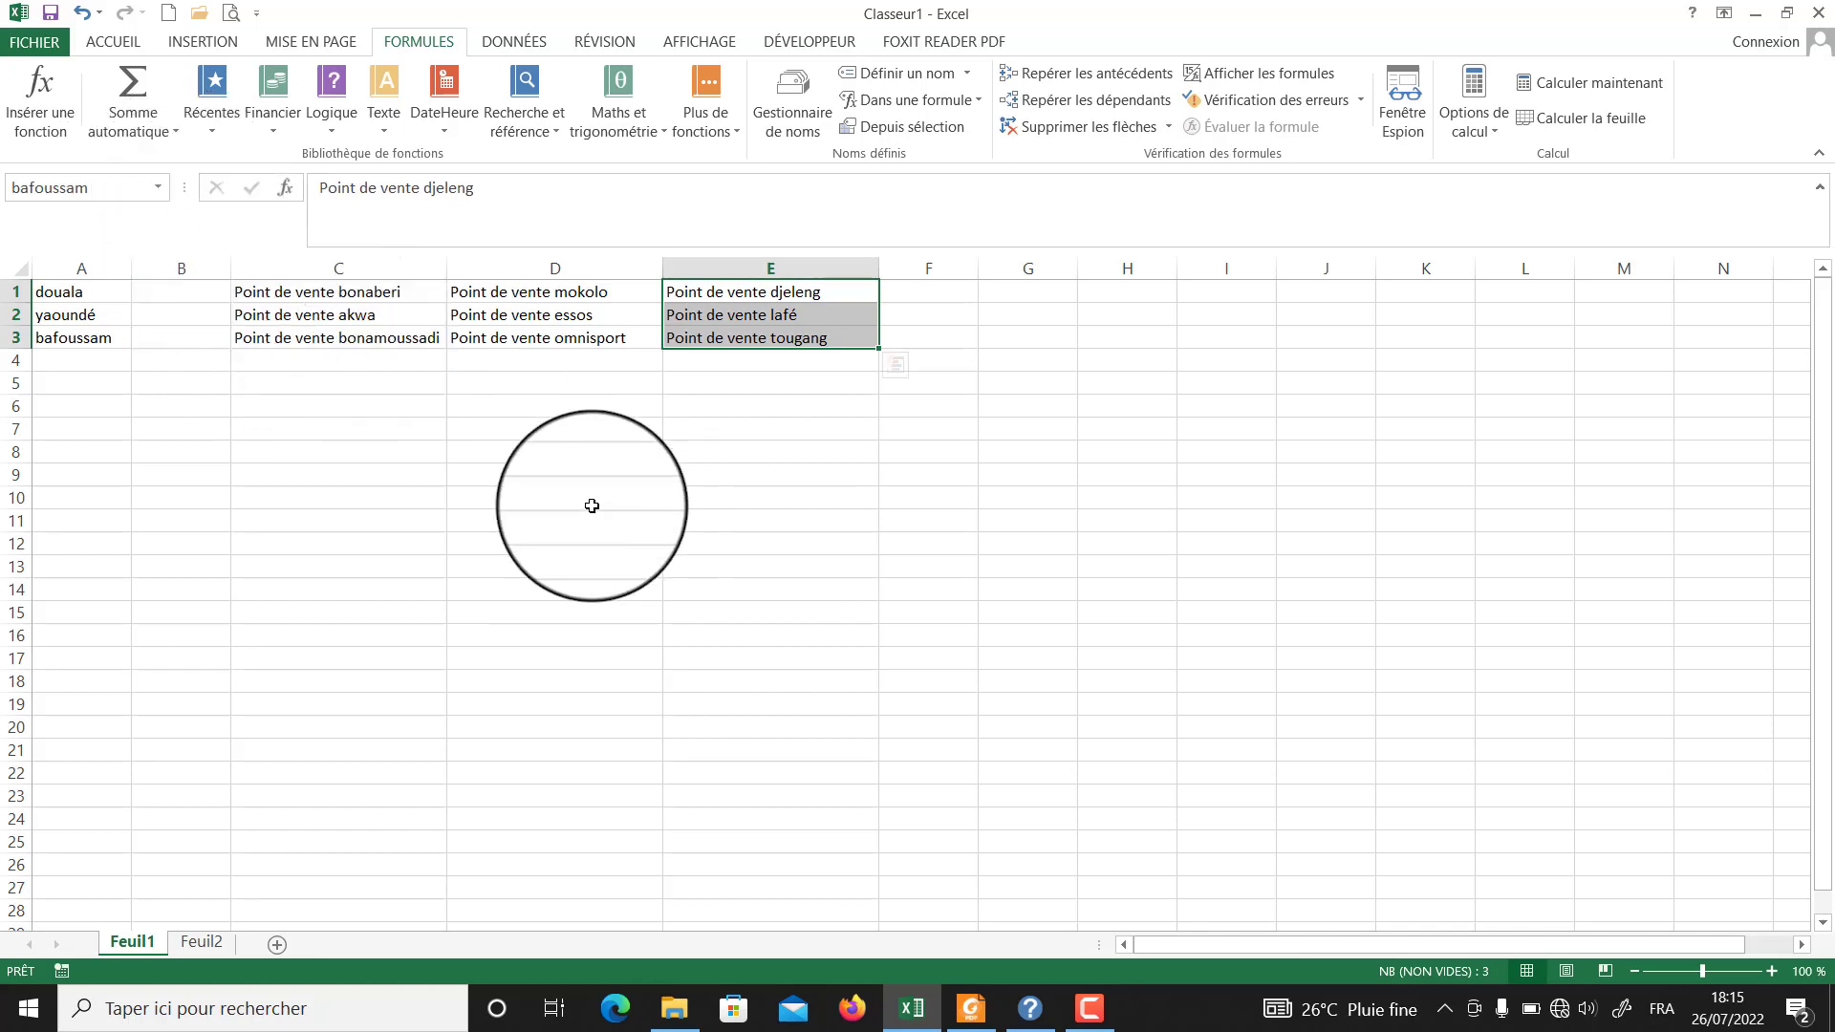
# Check the names assigned to the points of sale ranges D1:D3 and C1:C3 on Feuil1.
pyautogui.click(562, 289)
pyautogui.moveTo(581, 313); pyautogui.dragTo(573, 339)
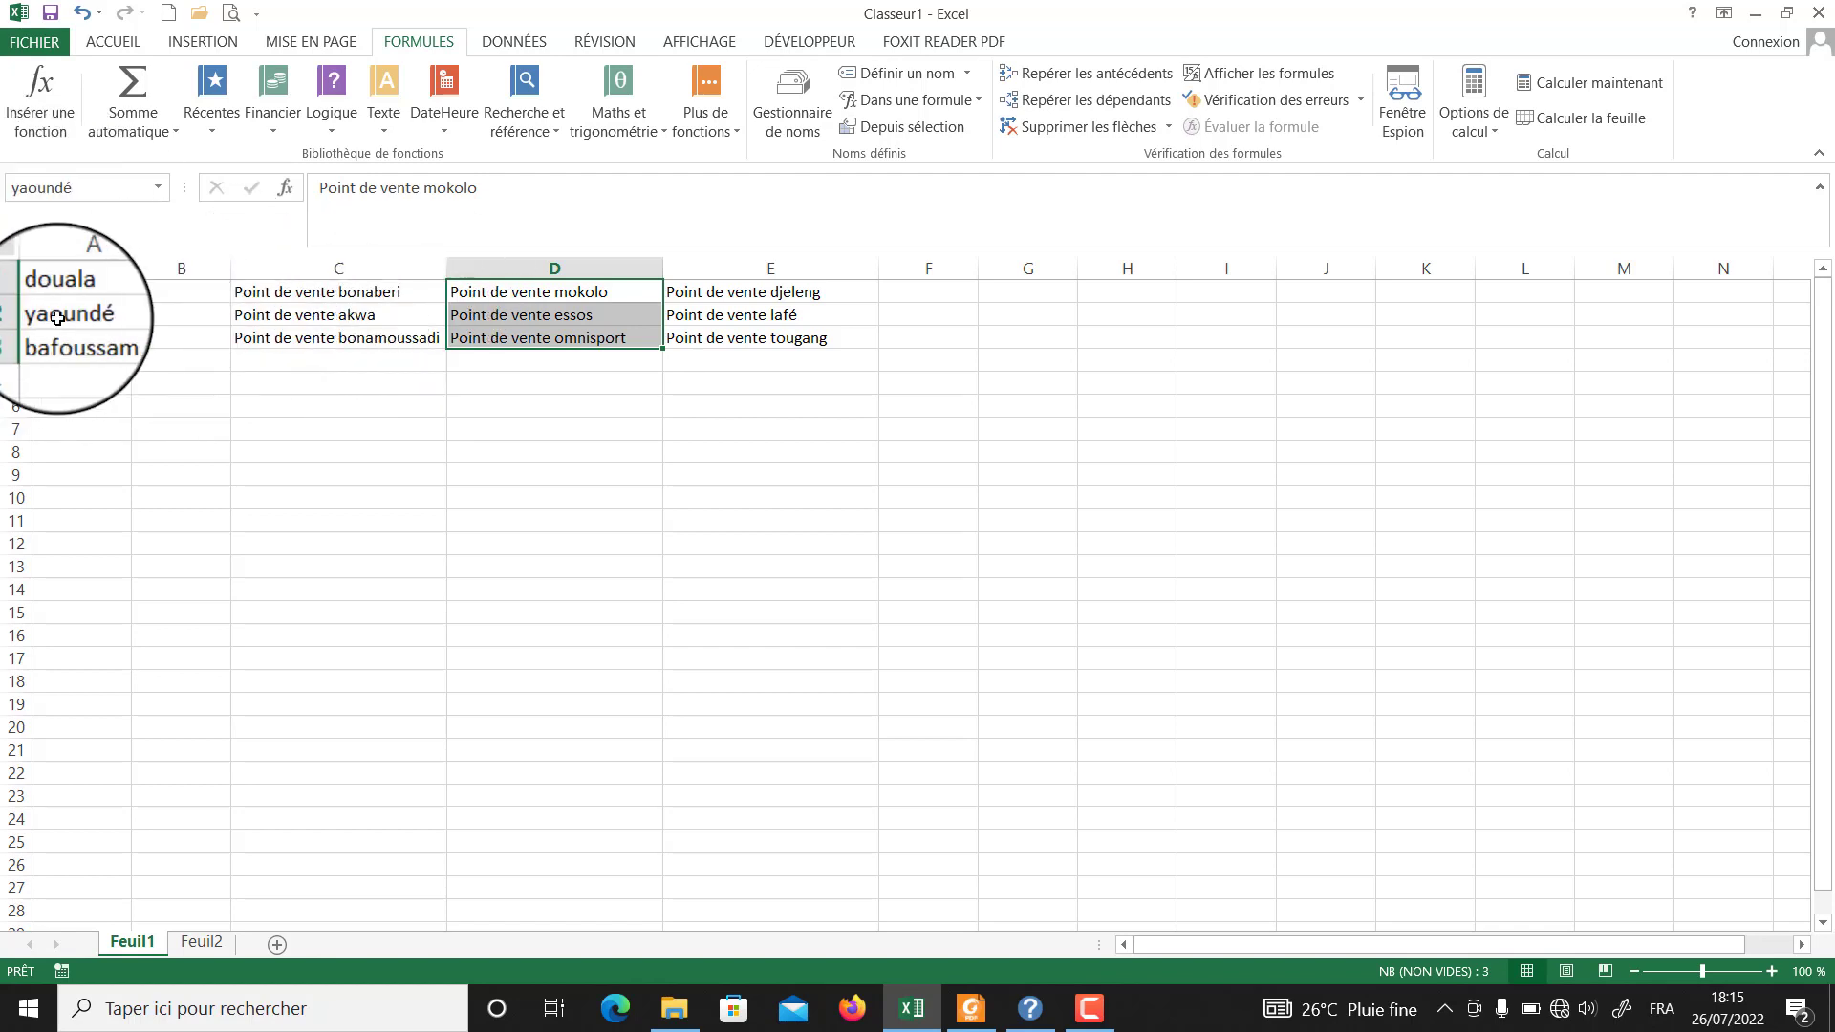
pyautogui.moveTo(349, 292); pyautogui.dragTo(363, 341)
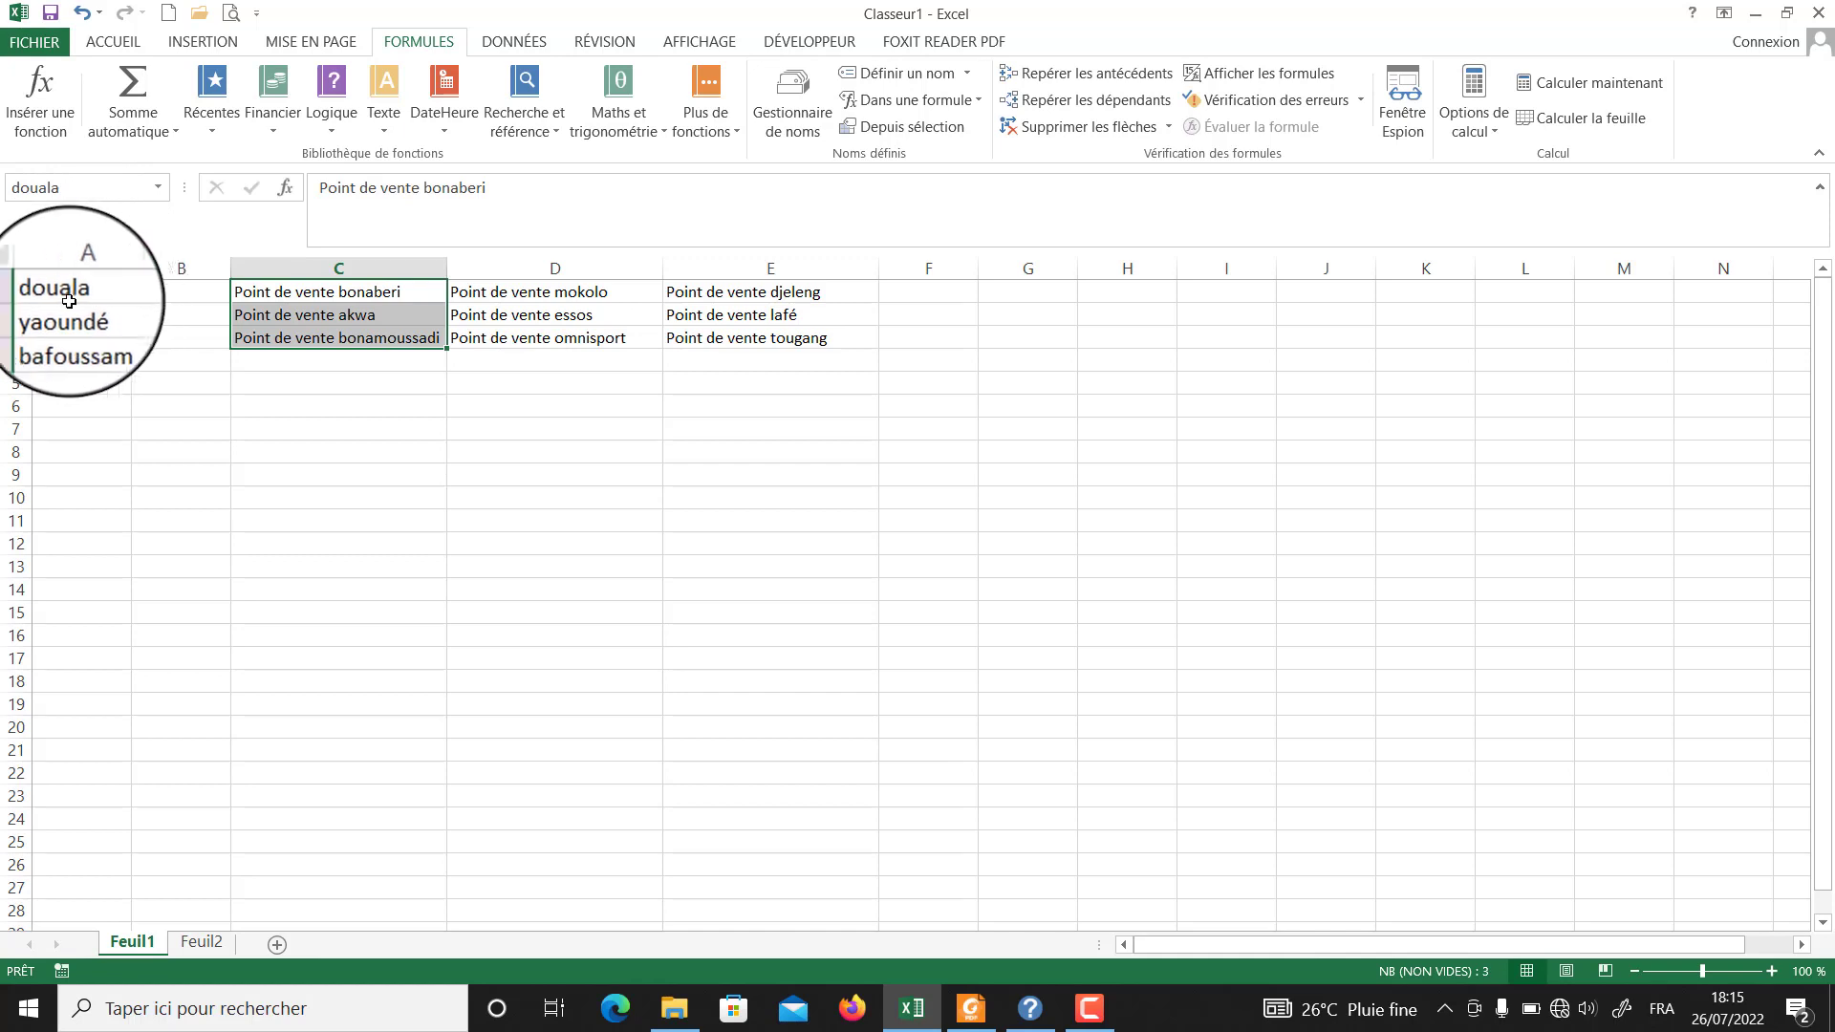
pyautogui.click(548, 522)
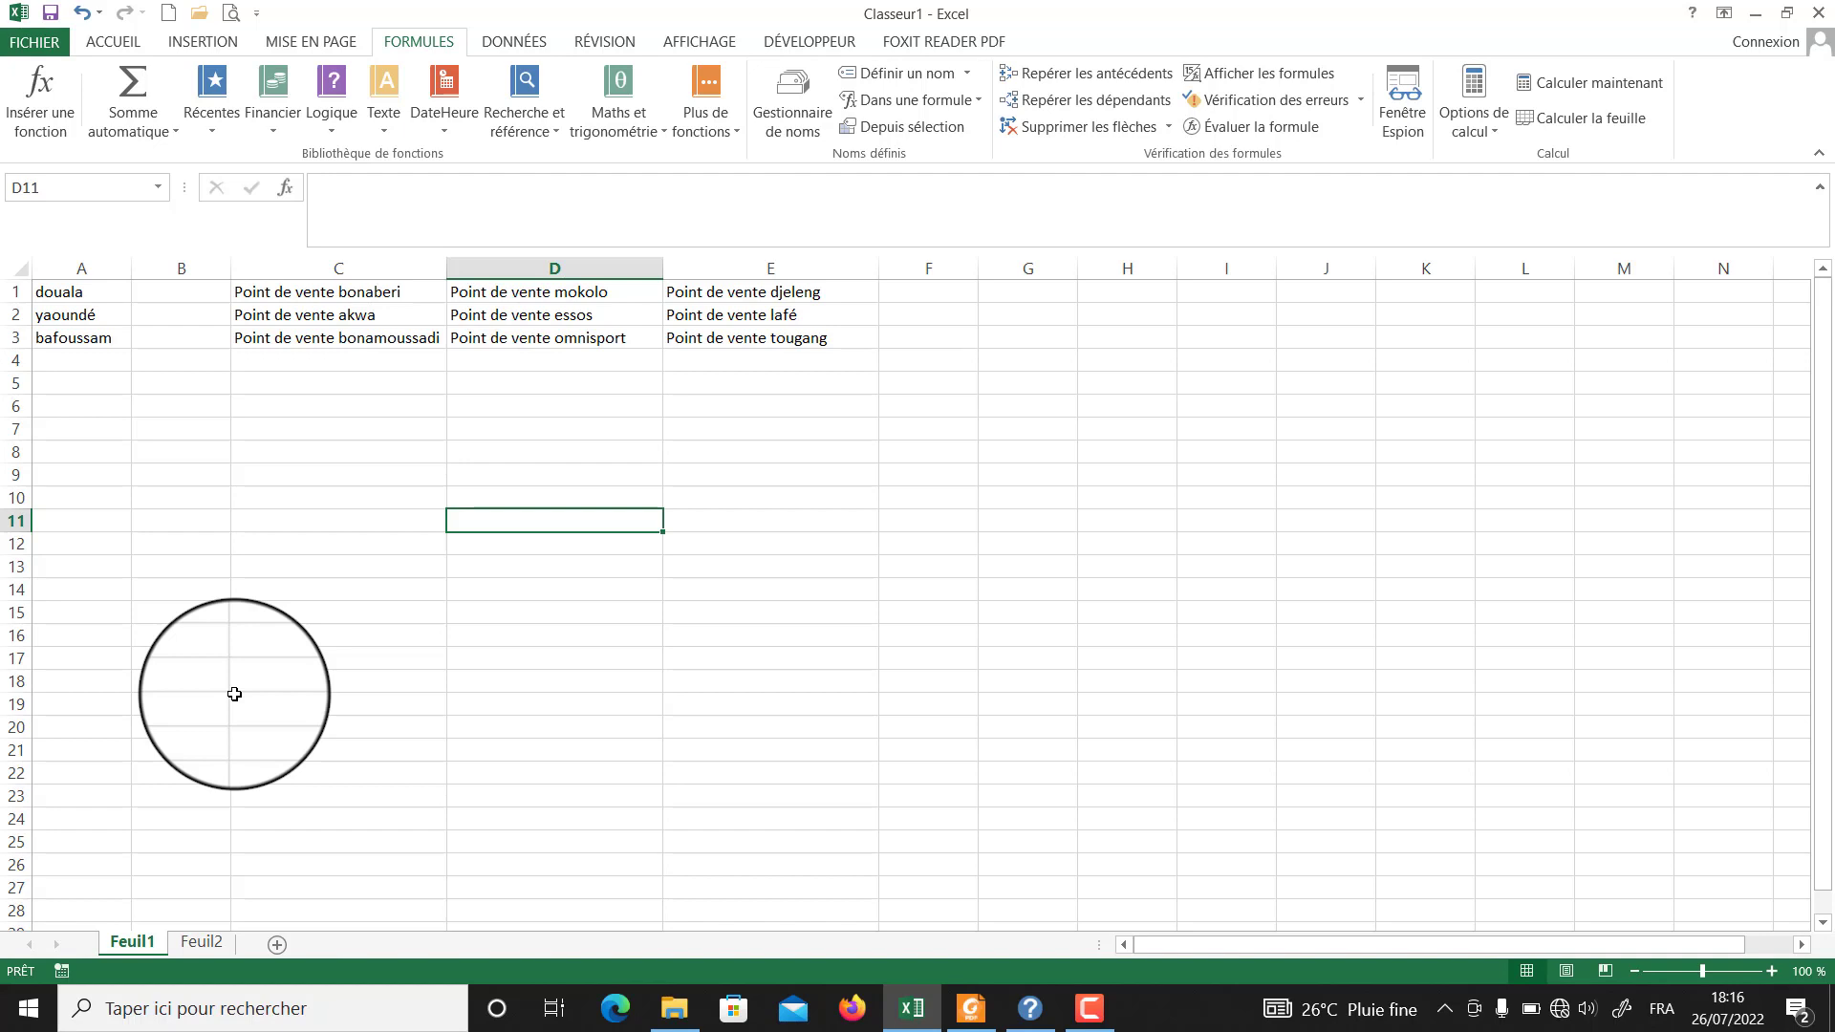
# Open the data validation settings for the Ville cell A2 on Feuil2, keeping the table in view.
pyautogui.click(201, 942)
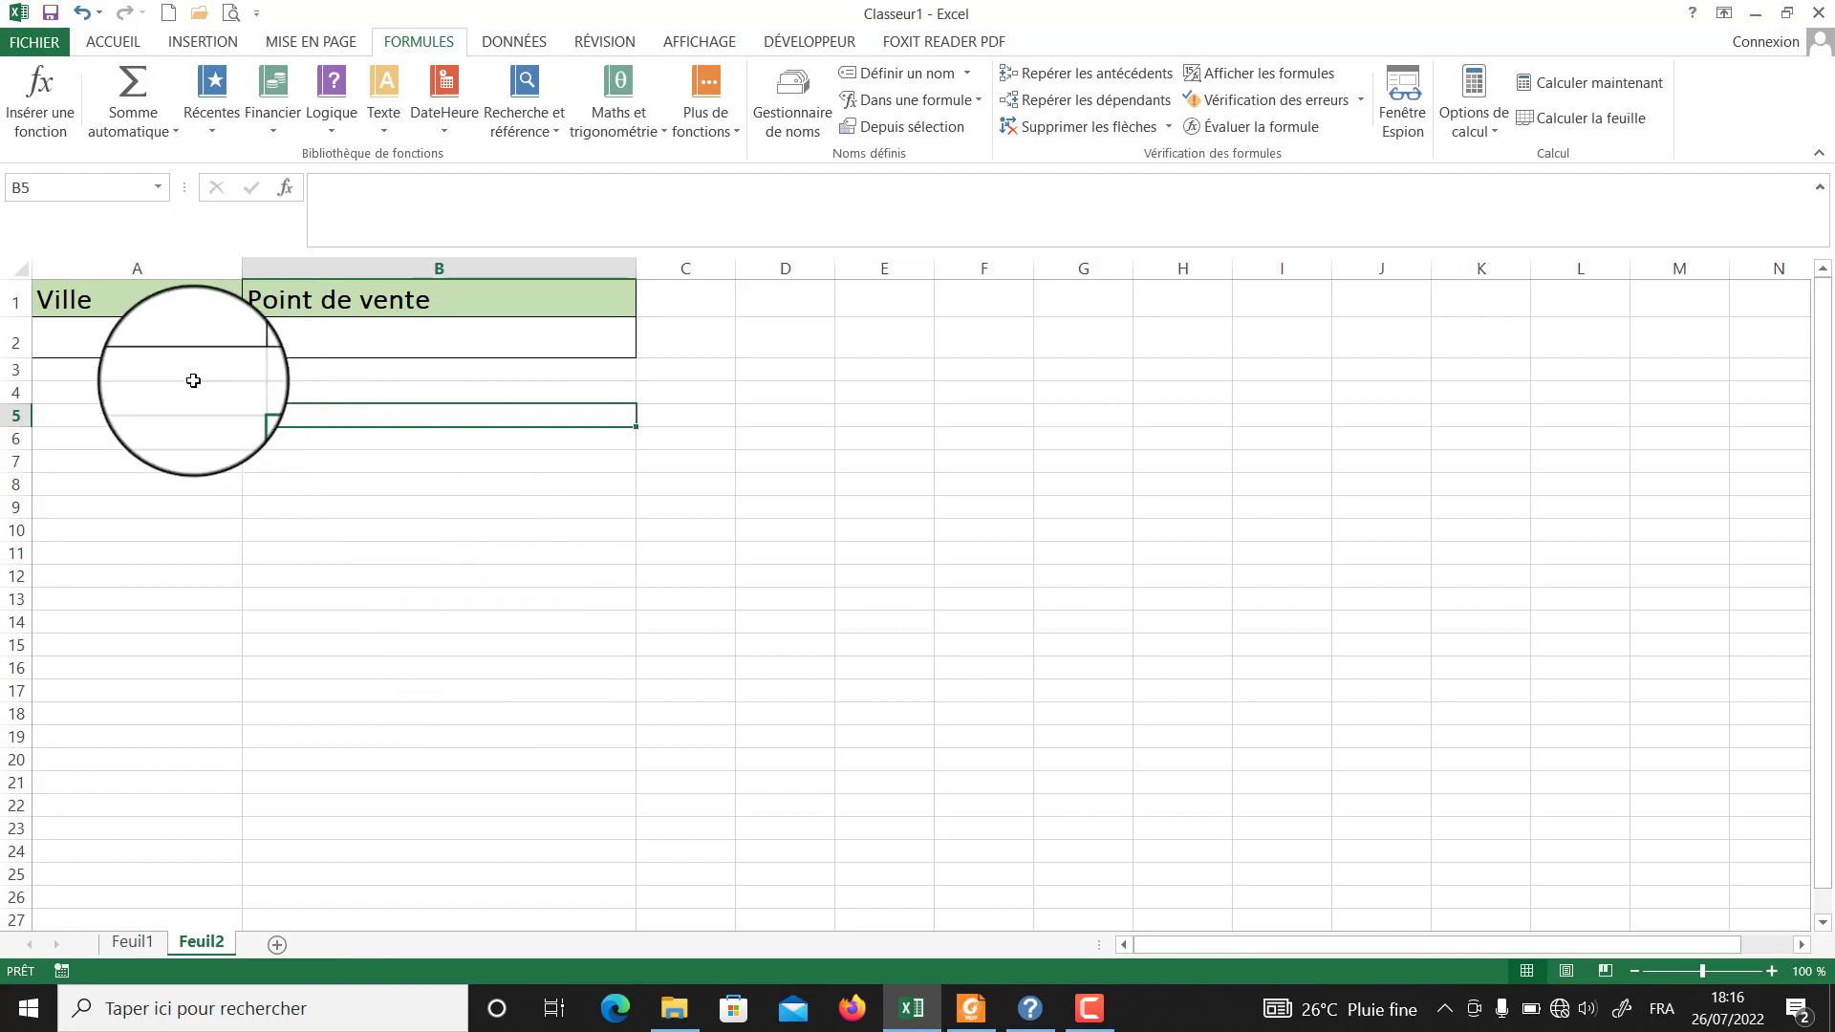
pyautogui.click(184, 350)
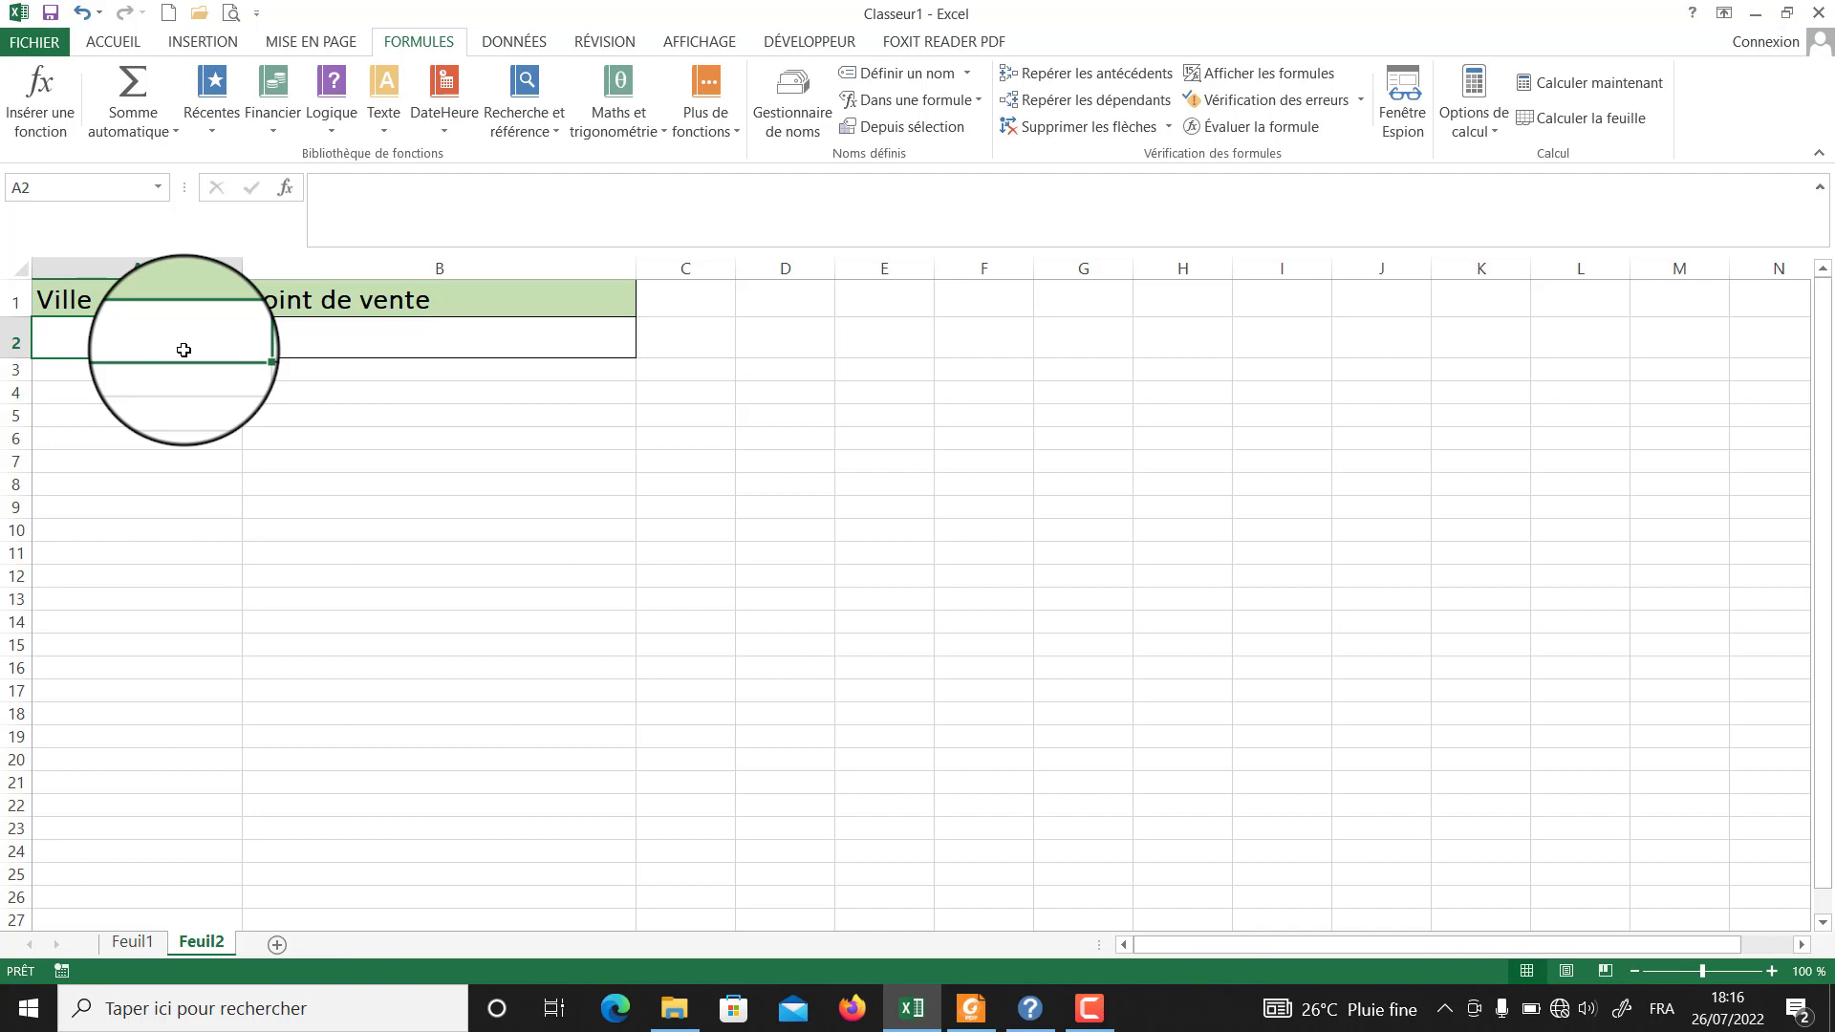
pyautogui.click(531, 48)
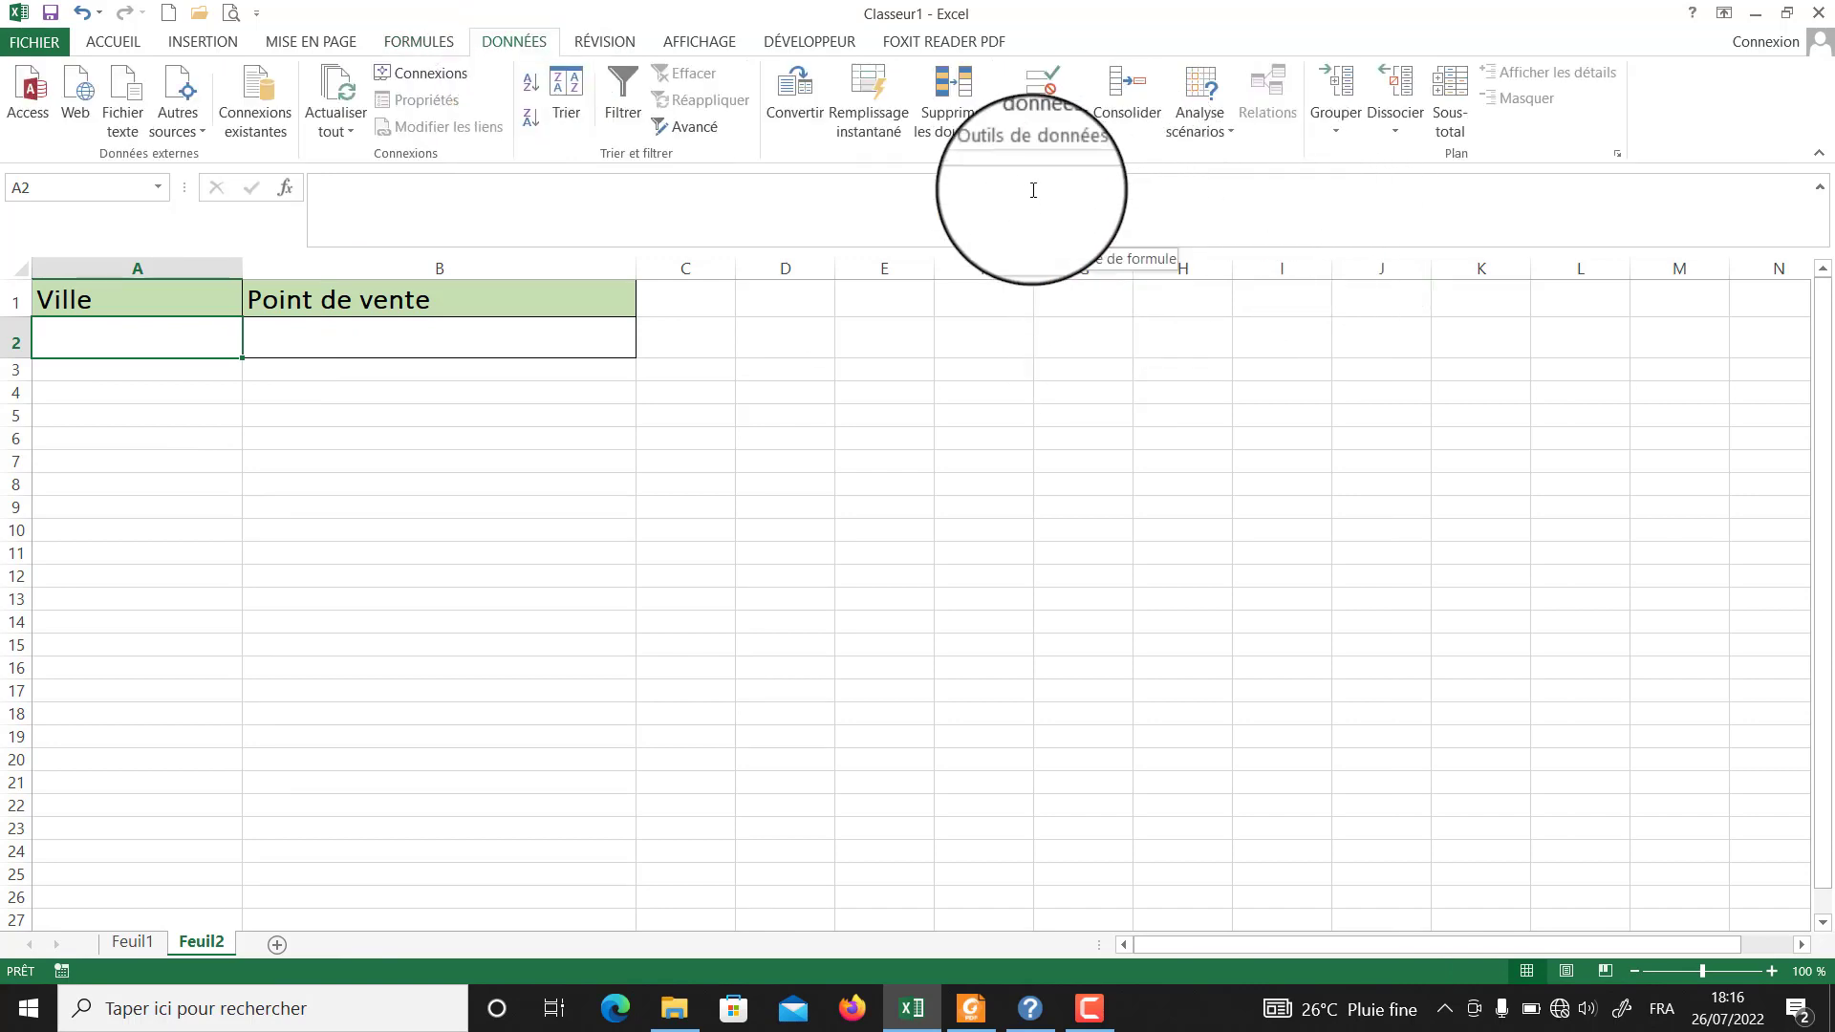
pyautogui.click(1075, 131)
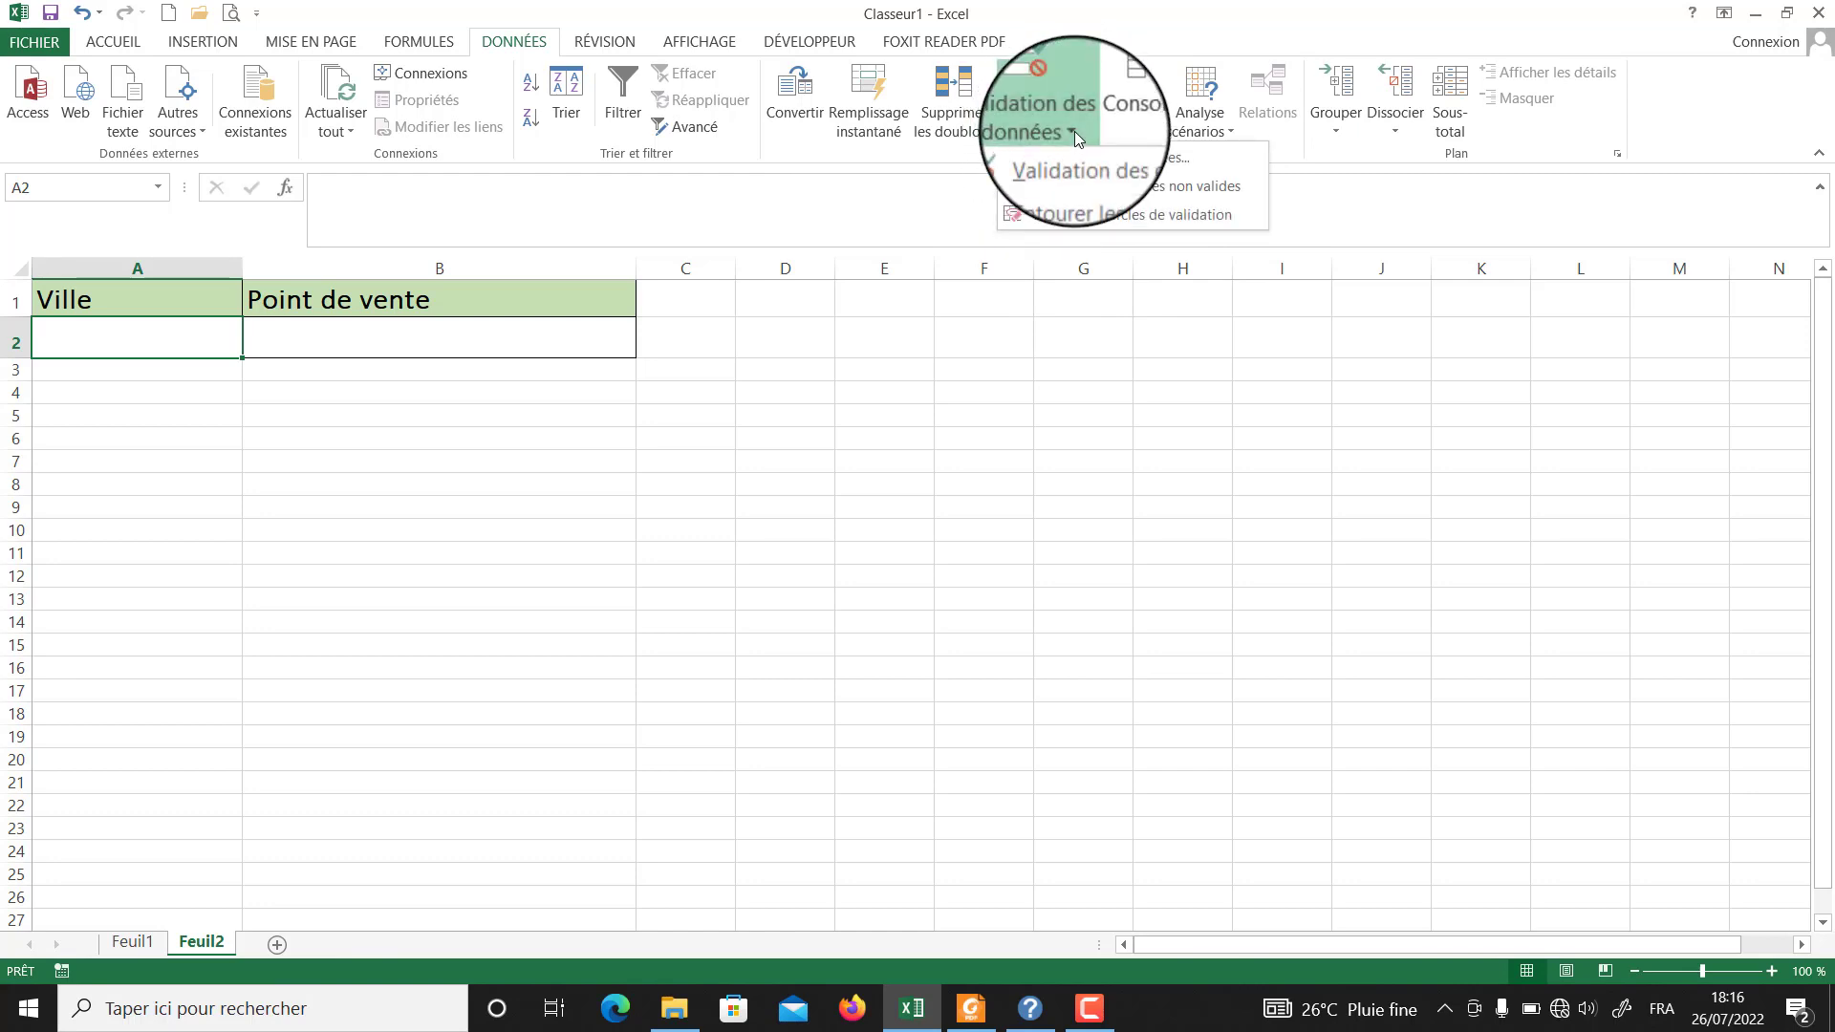
pyautogui.click(1123, 163)
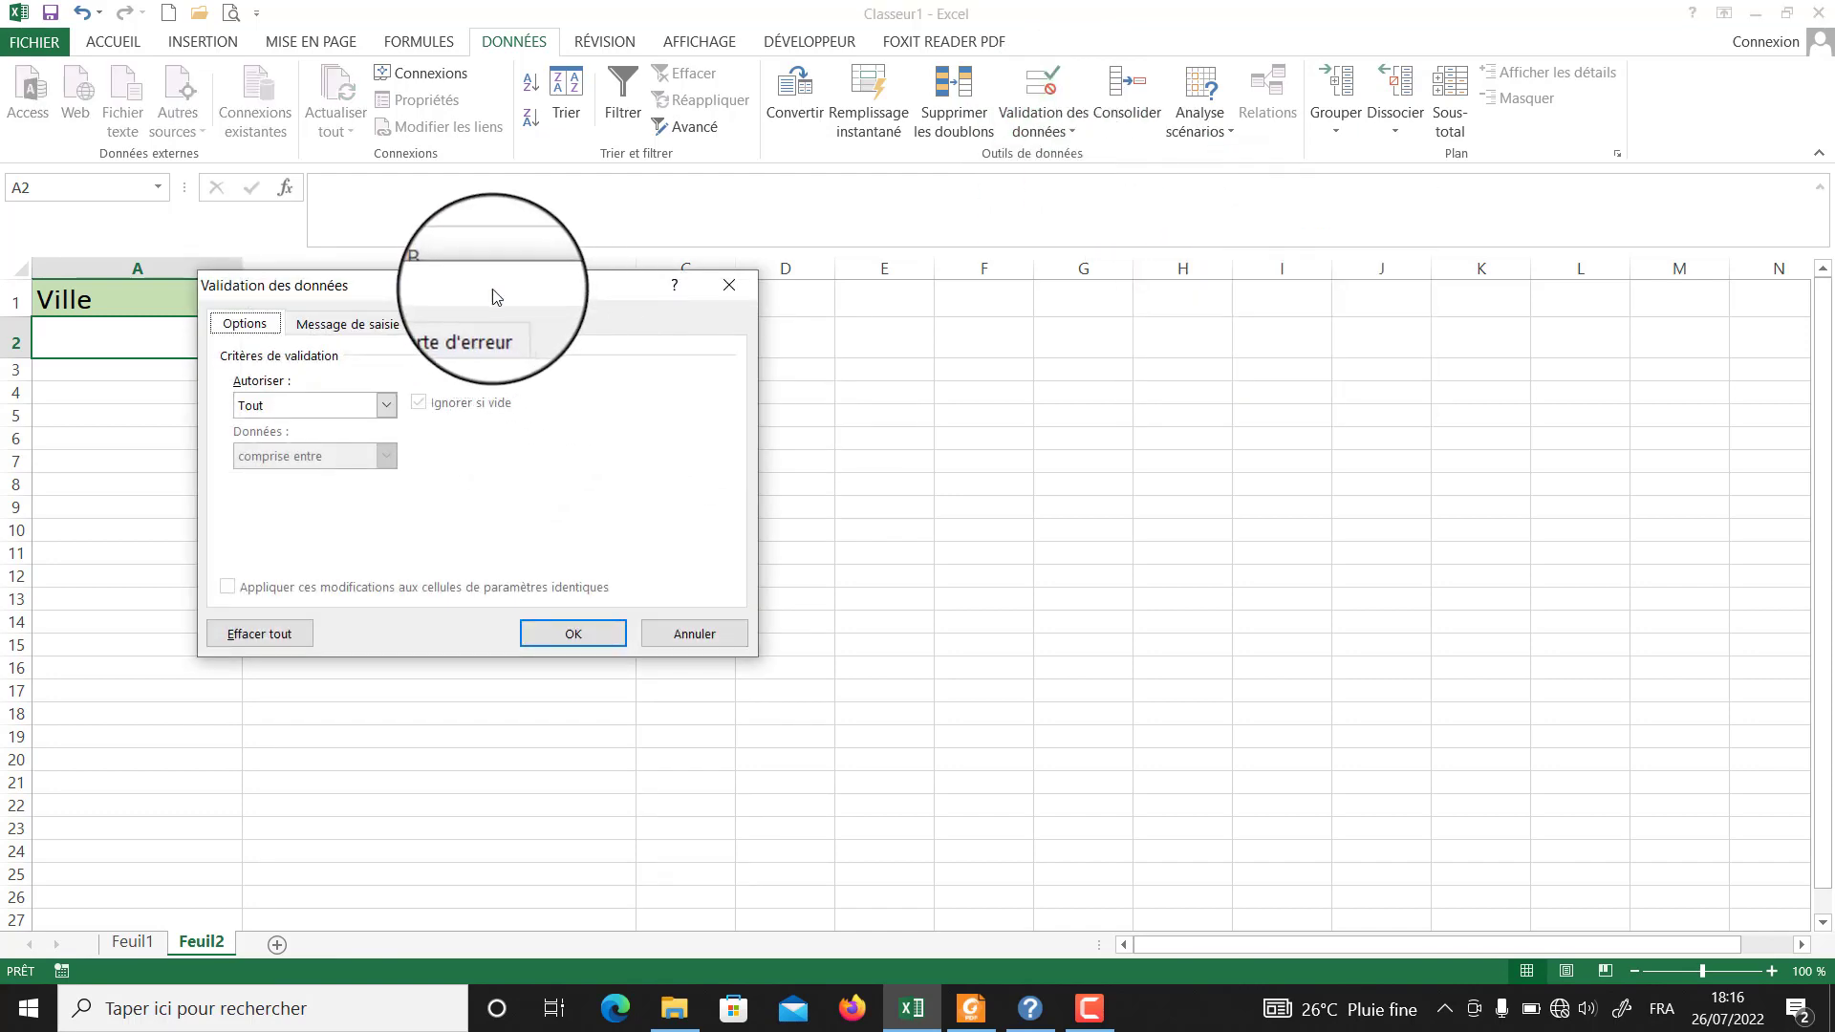
pyautogui.moveTo(491, 288); pyautogui.dragTo(980, 251)
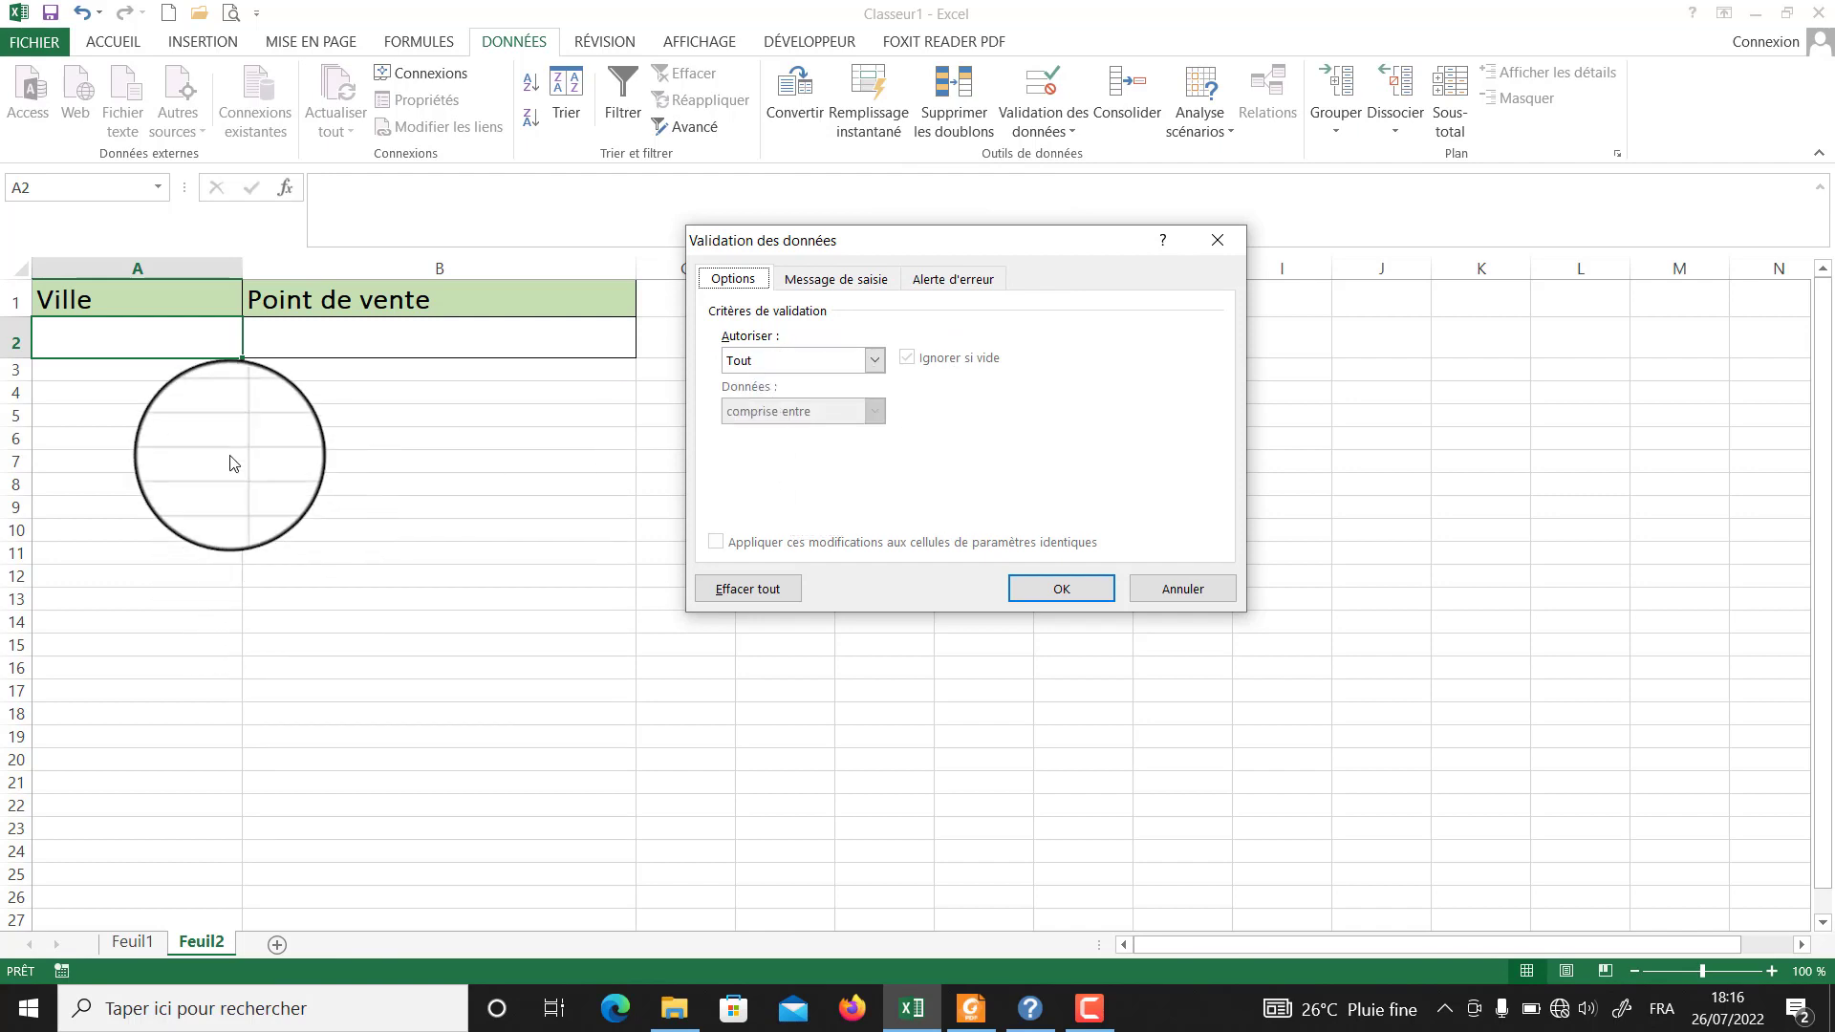
# Restrict cell A2 to a list with the source =ville, reviewing the input message and error alert settings before applying.
pyautogui.click(870, 356)
pyautogui.click(777, 437)
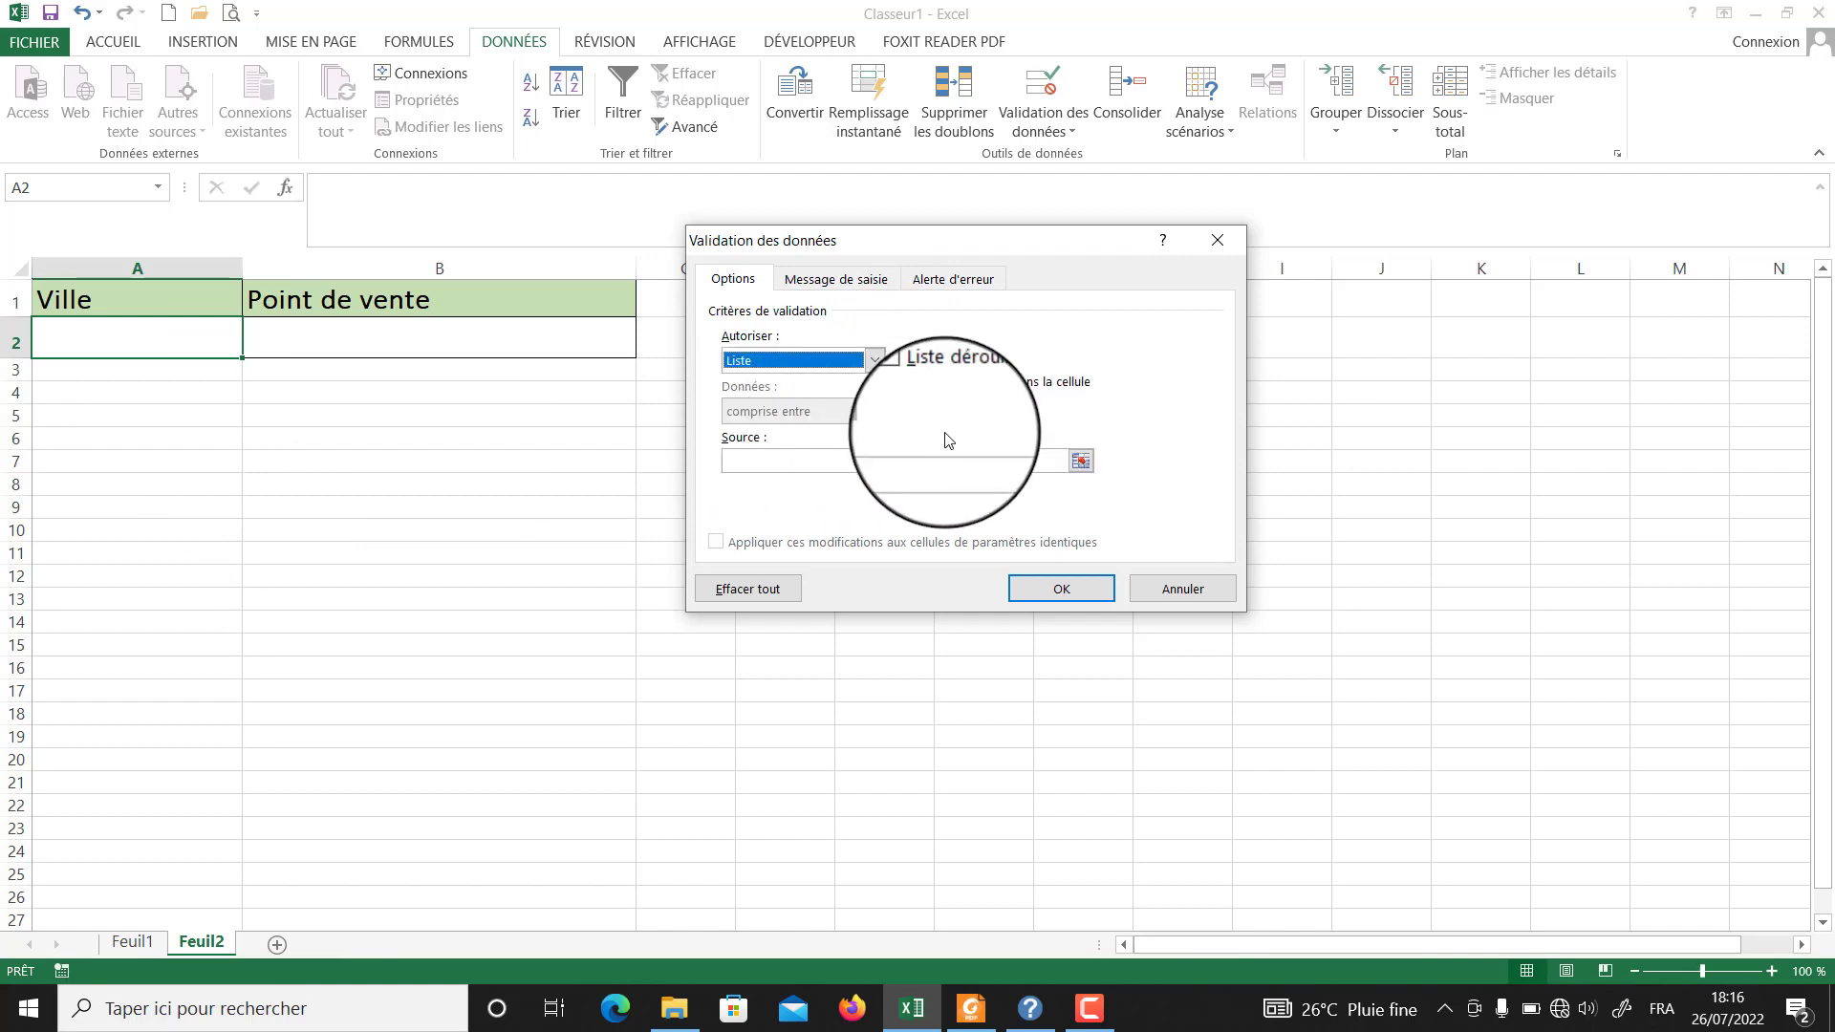
pyautogui.click(810, 466)
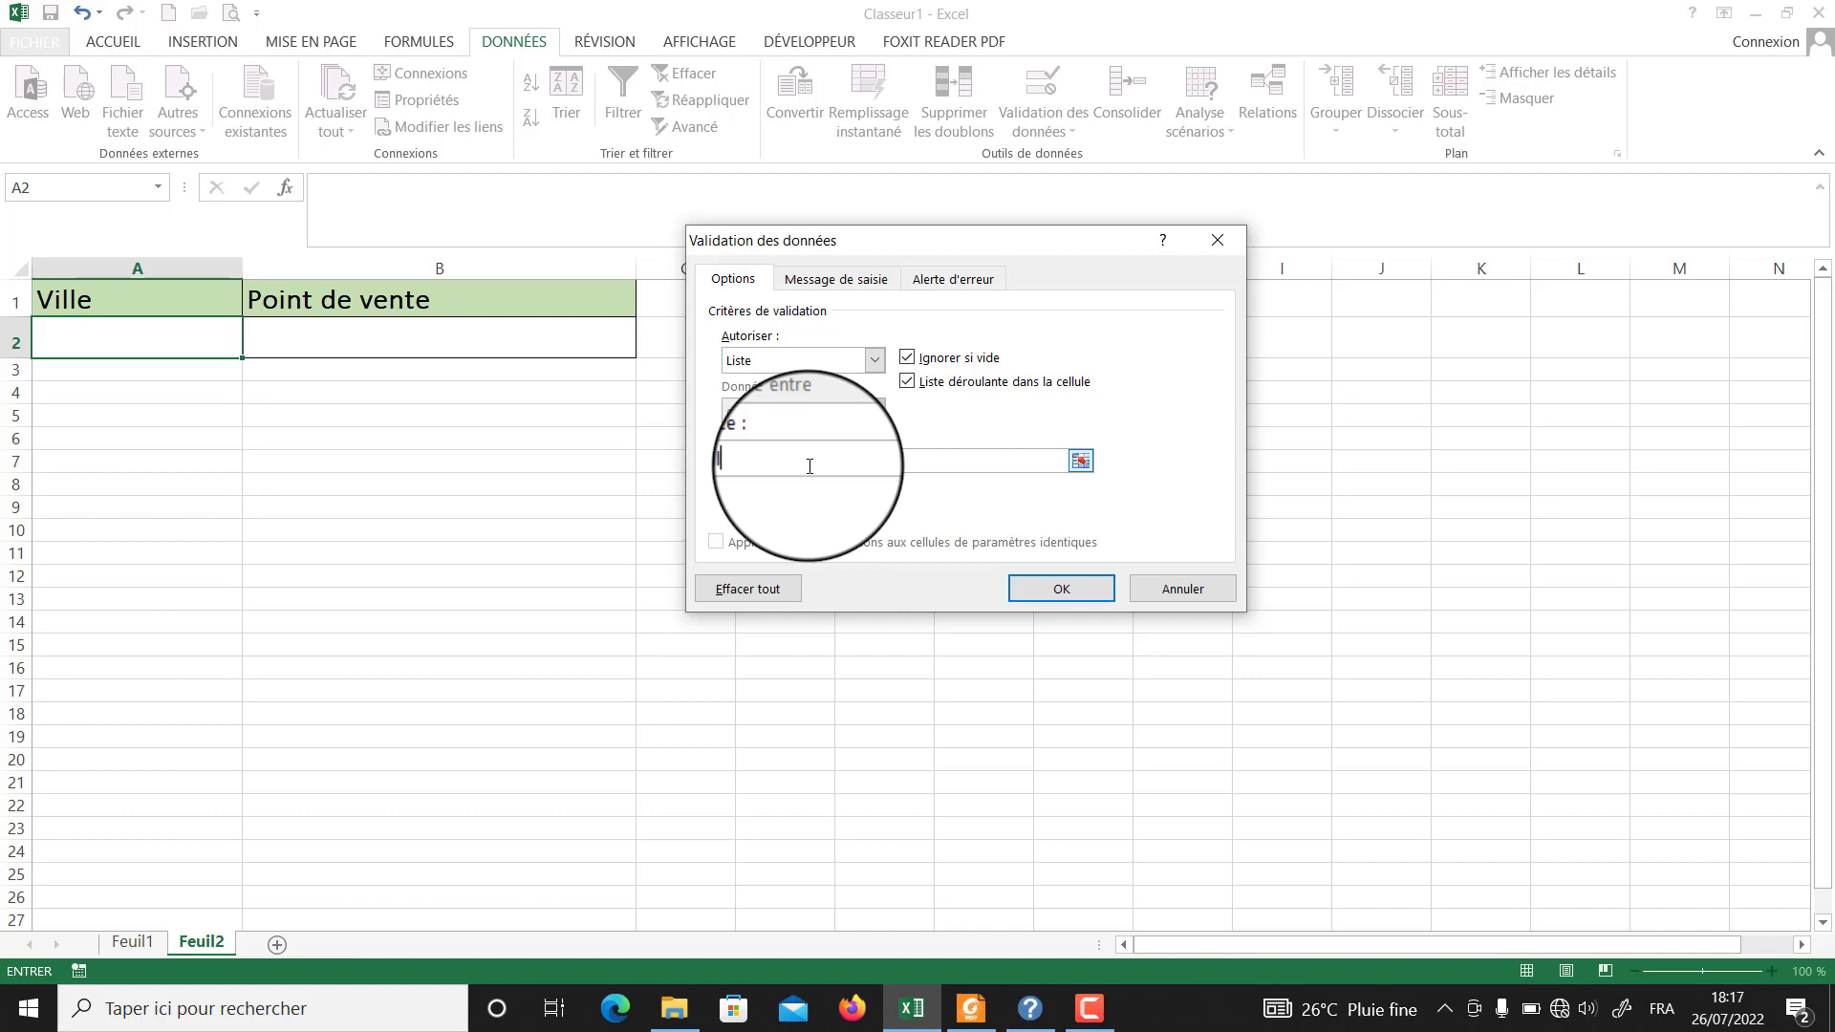
pyautogui.write('le')
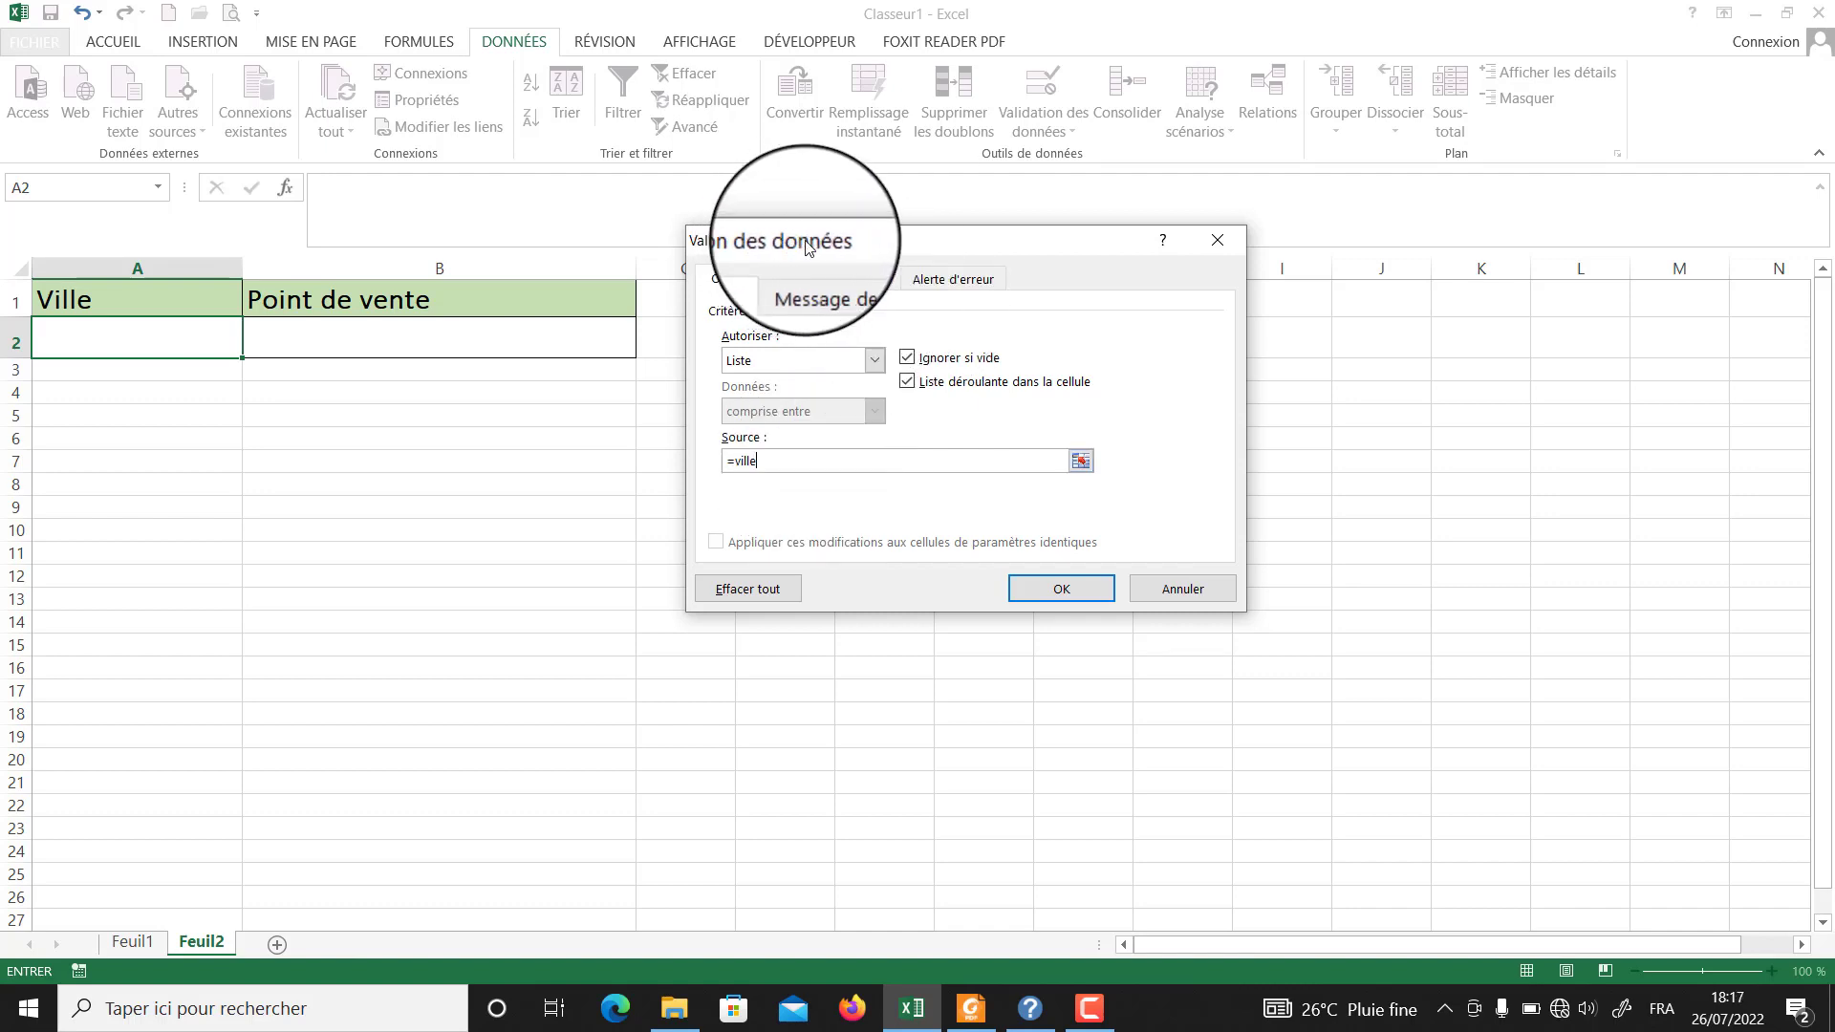
pyautogui.click(839, 279)
pyautogui.click(953, 279)
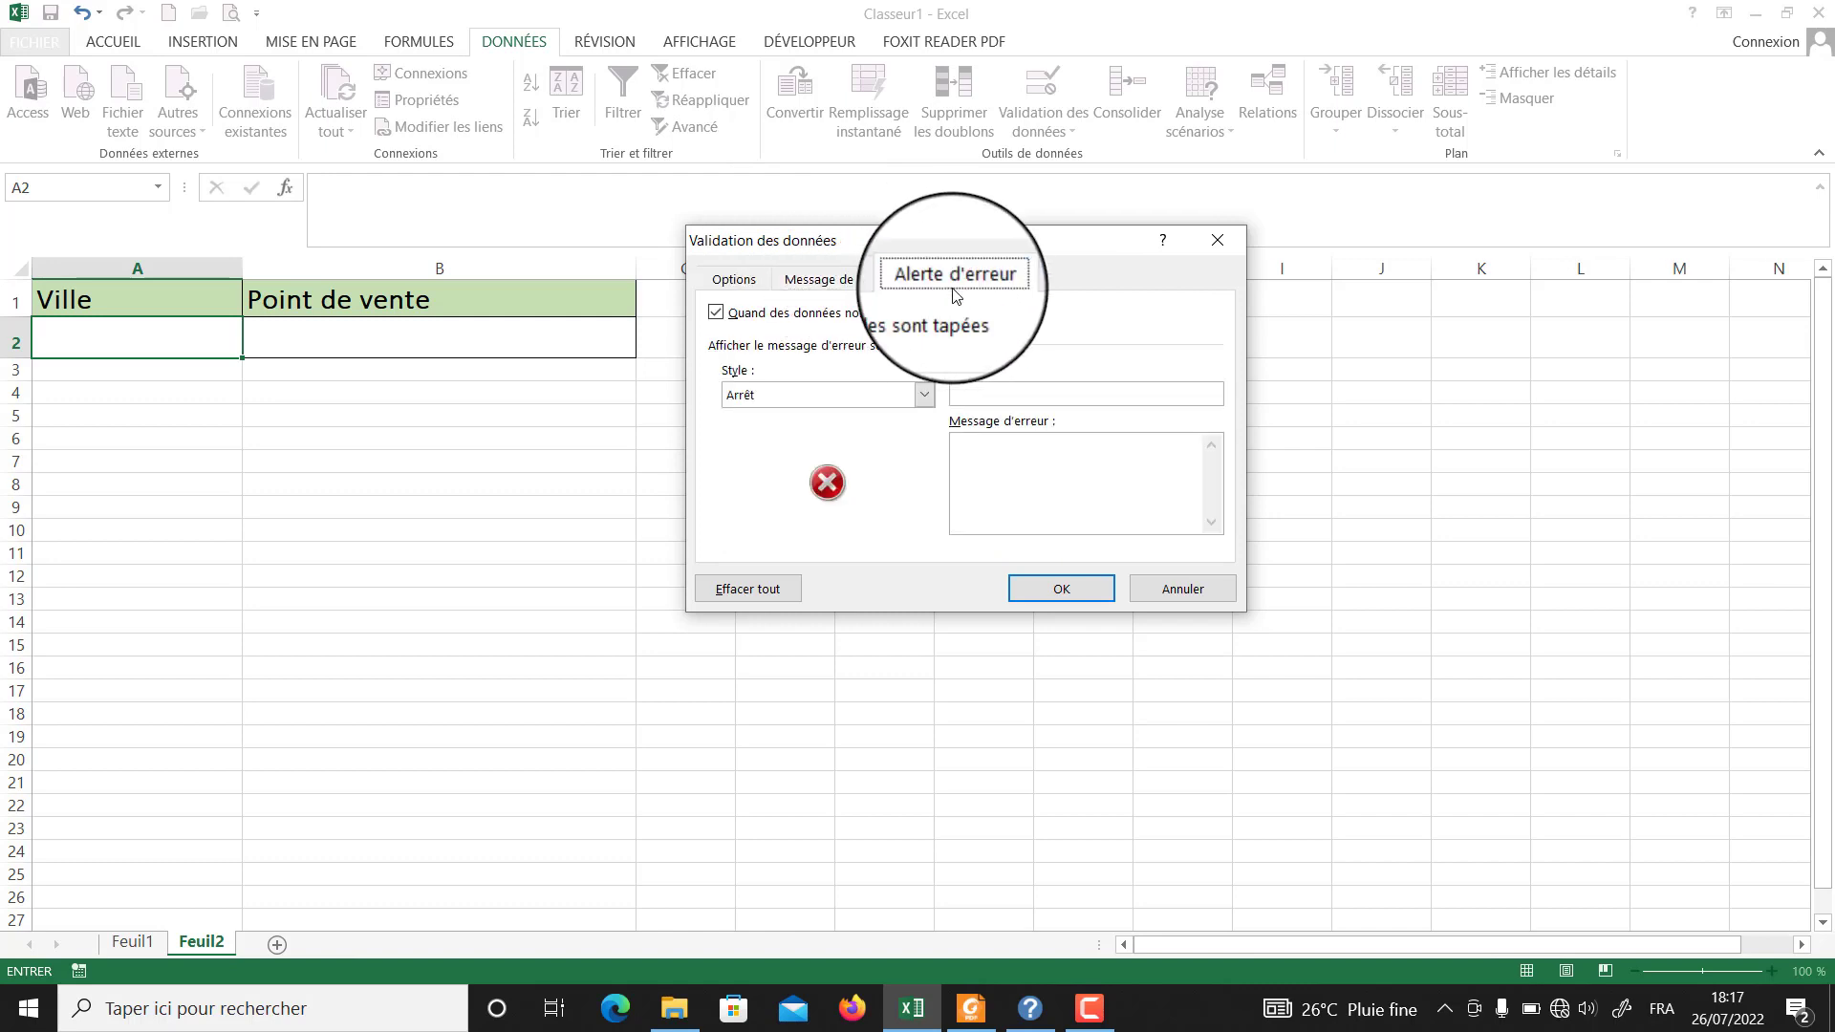
pyautogui.click(821, 279)
pyautogui.click(728, 279)
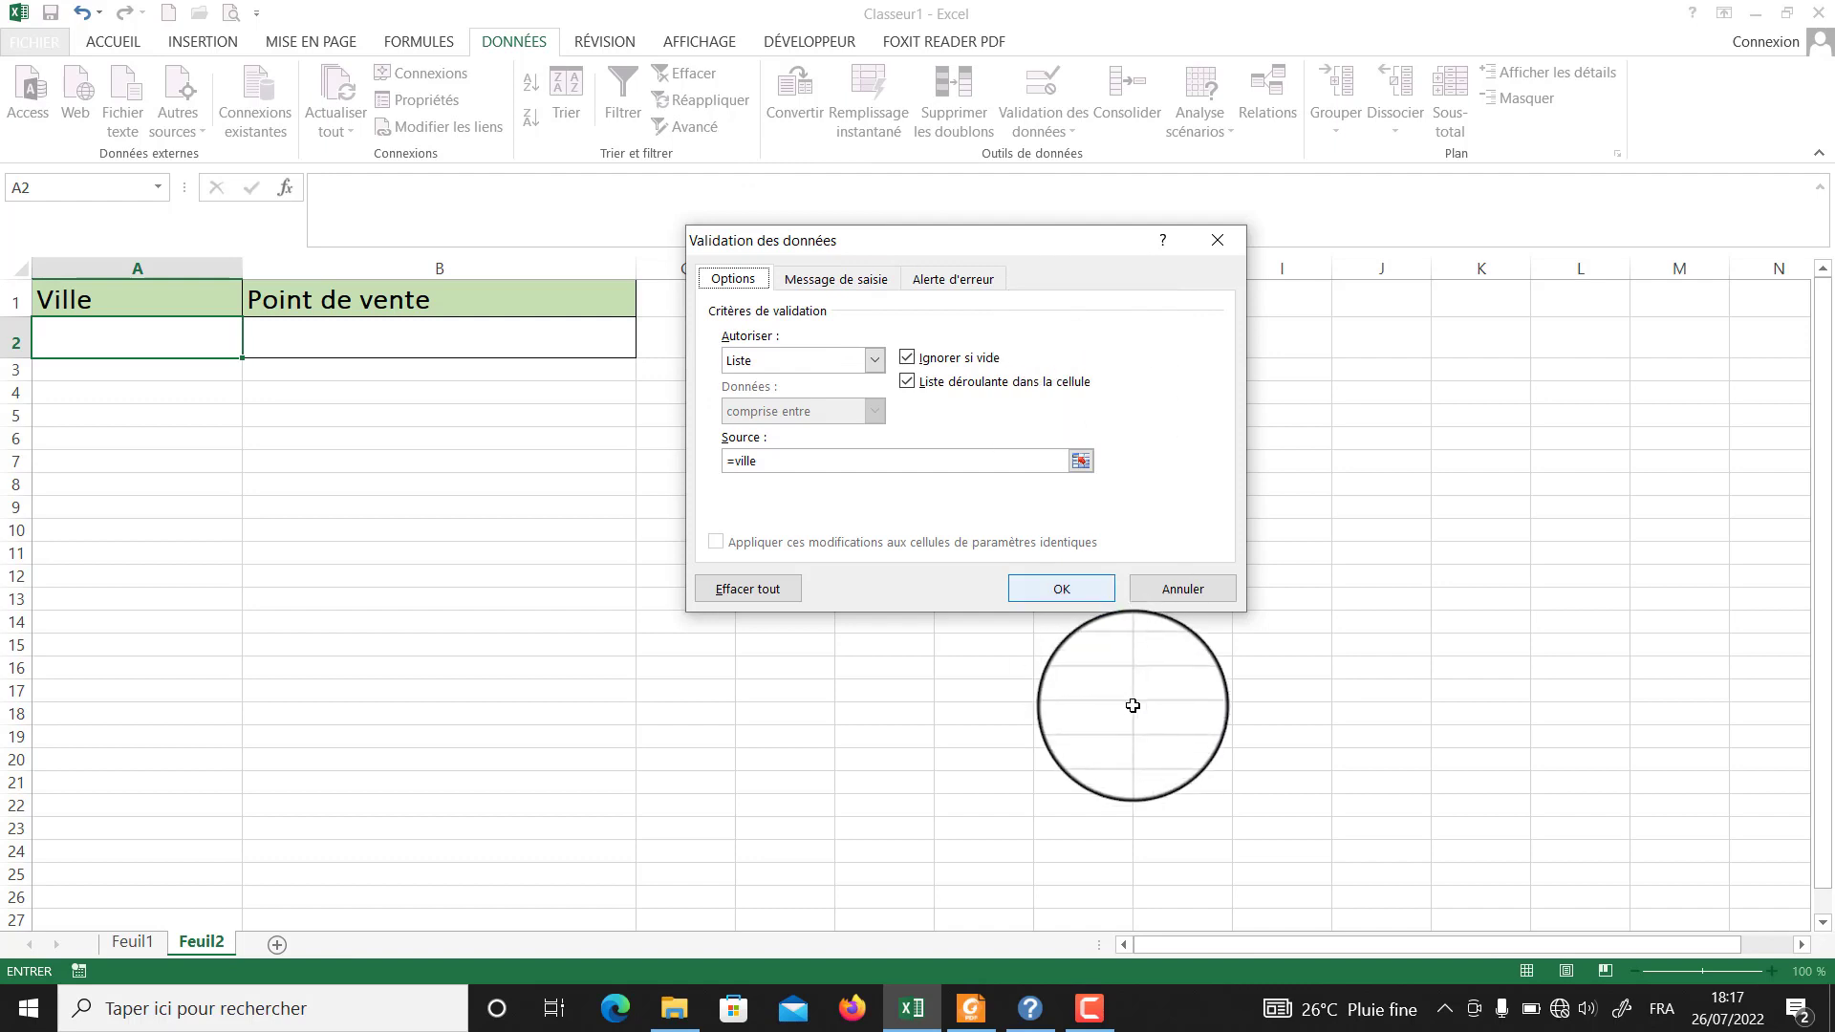
pyautogui.click(1050, 588)
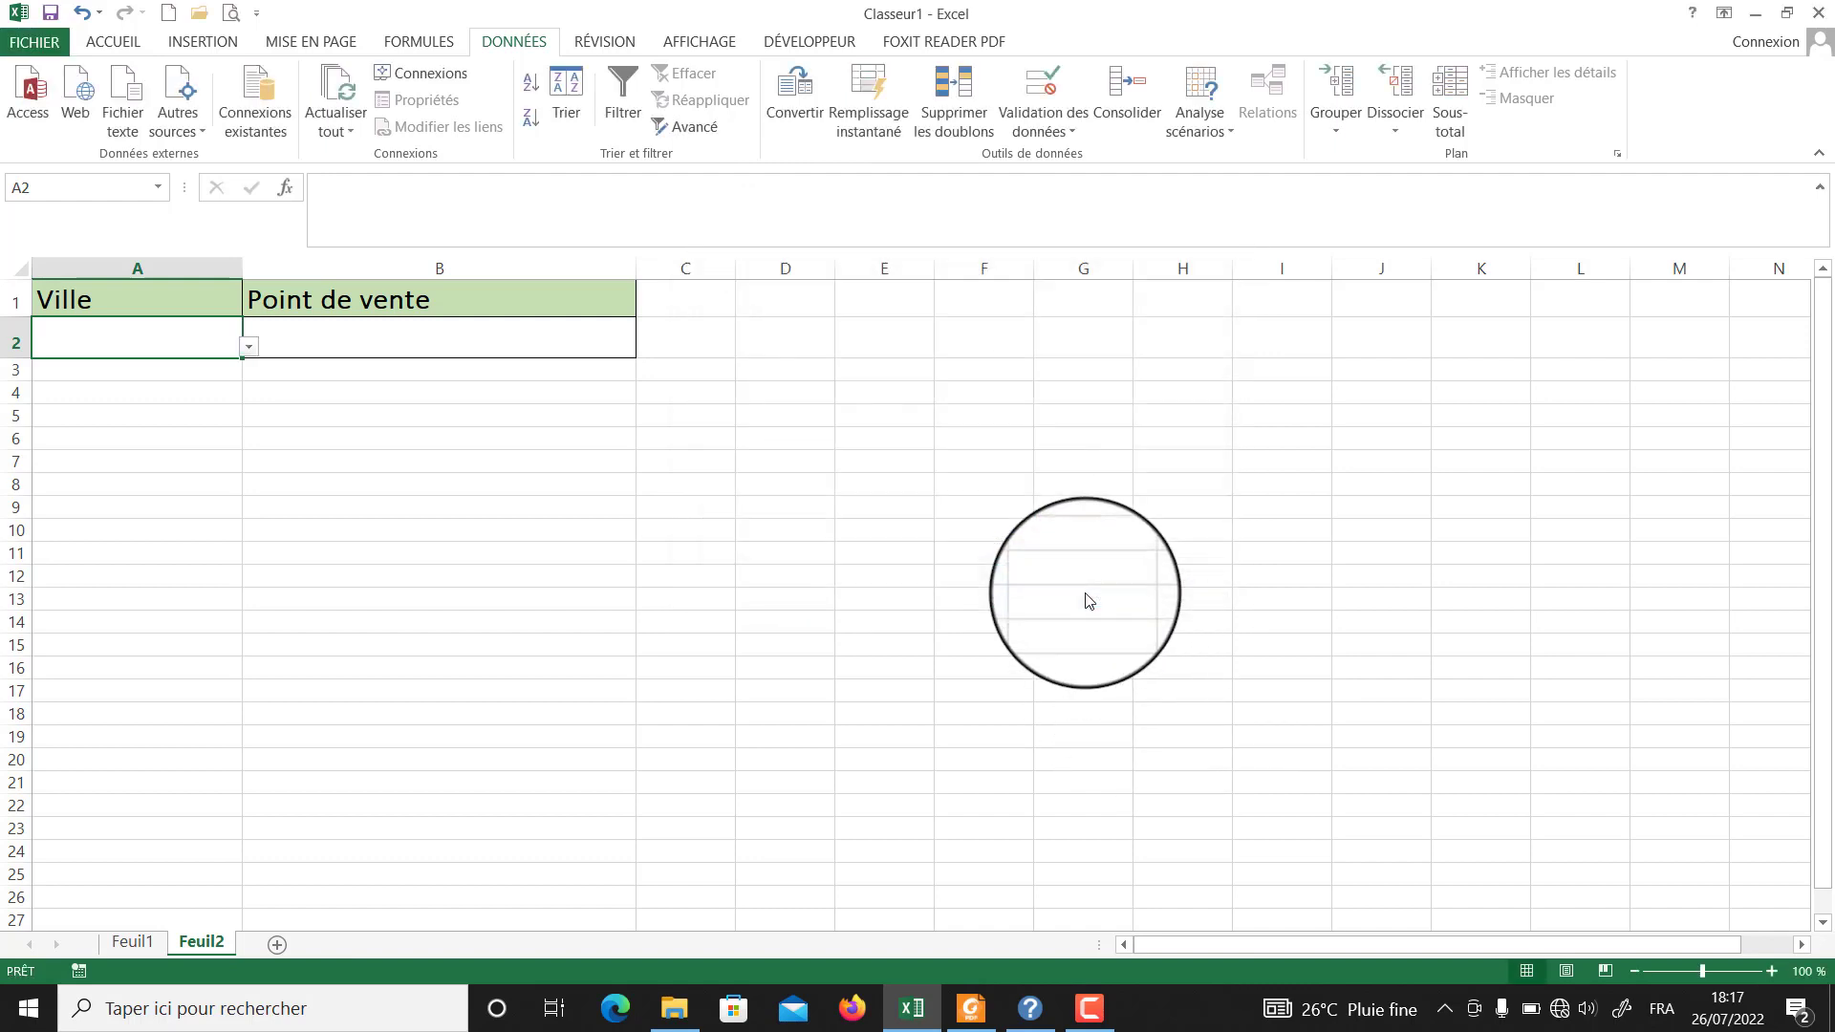
# Test the drop-down list in A2 with douala and bafoussam, and finish with yaoundé selected.
pyautogui.click(249, 348)
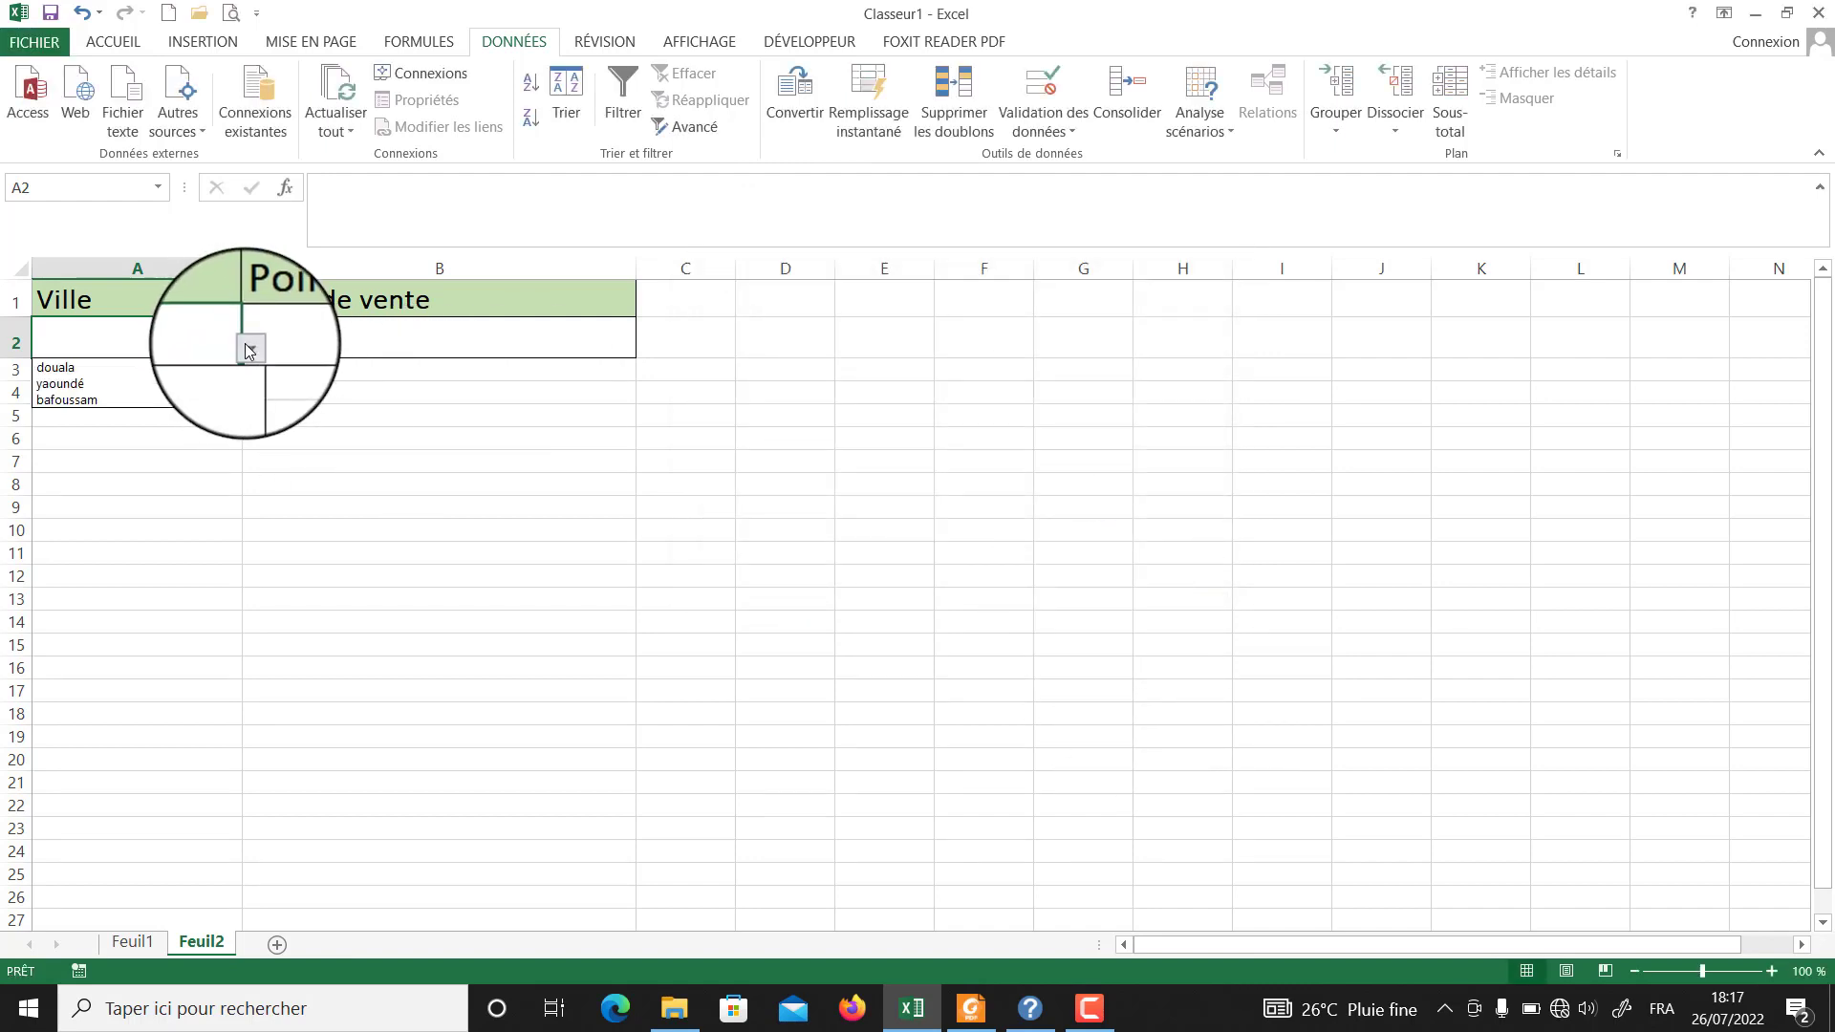
pyautogui.click(175, 375)
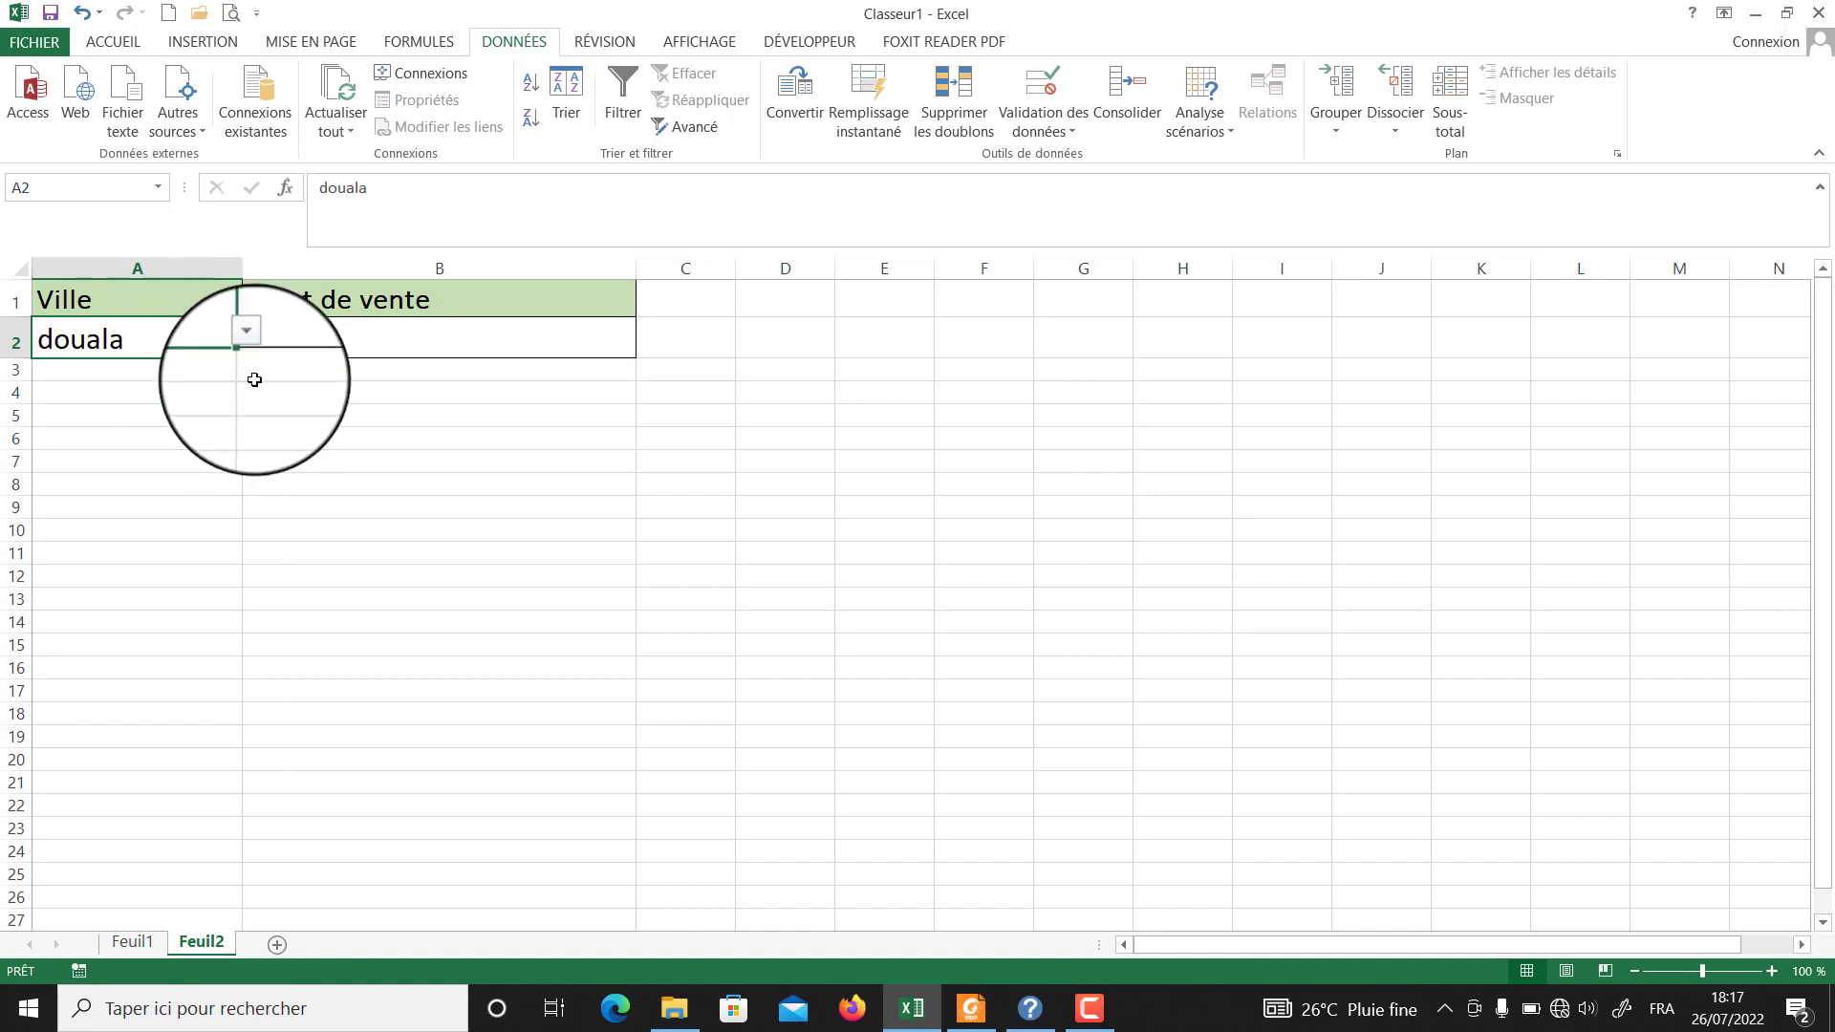
pyautogui.click(261, 336)
pyautogui.click(204, 398)
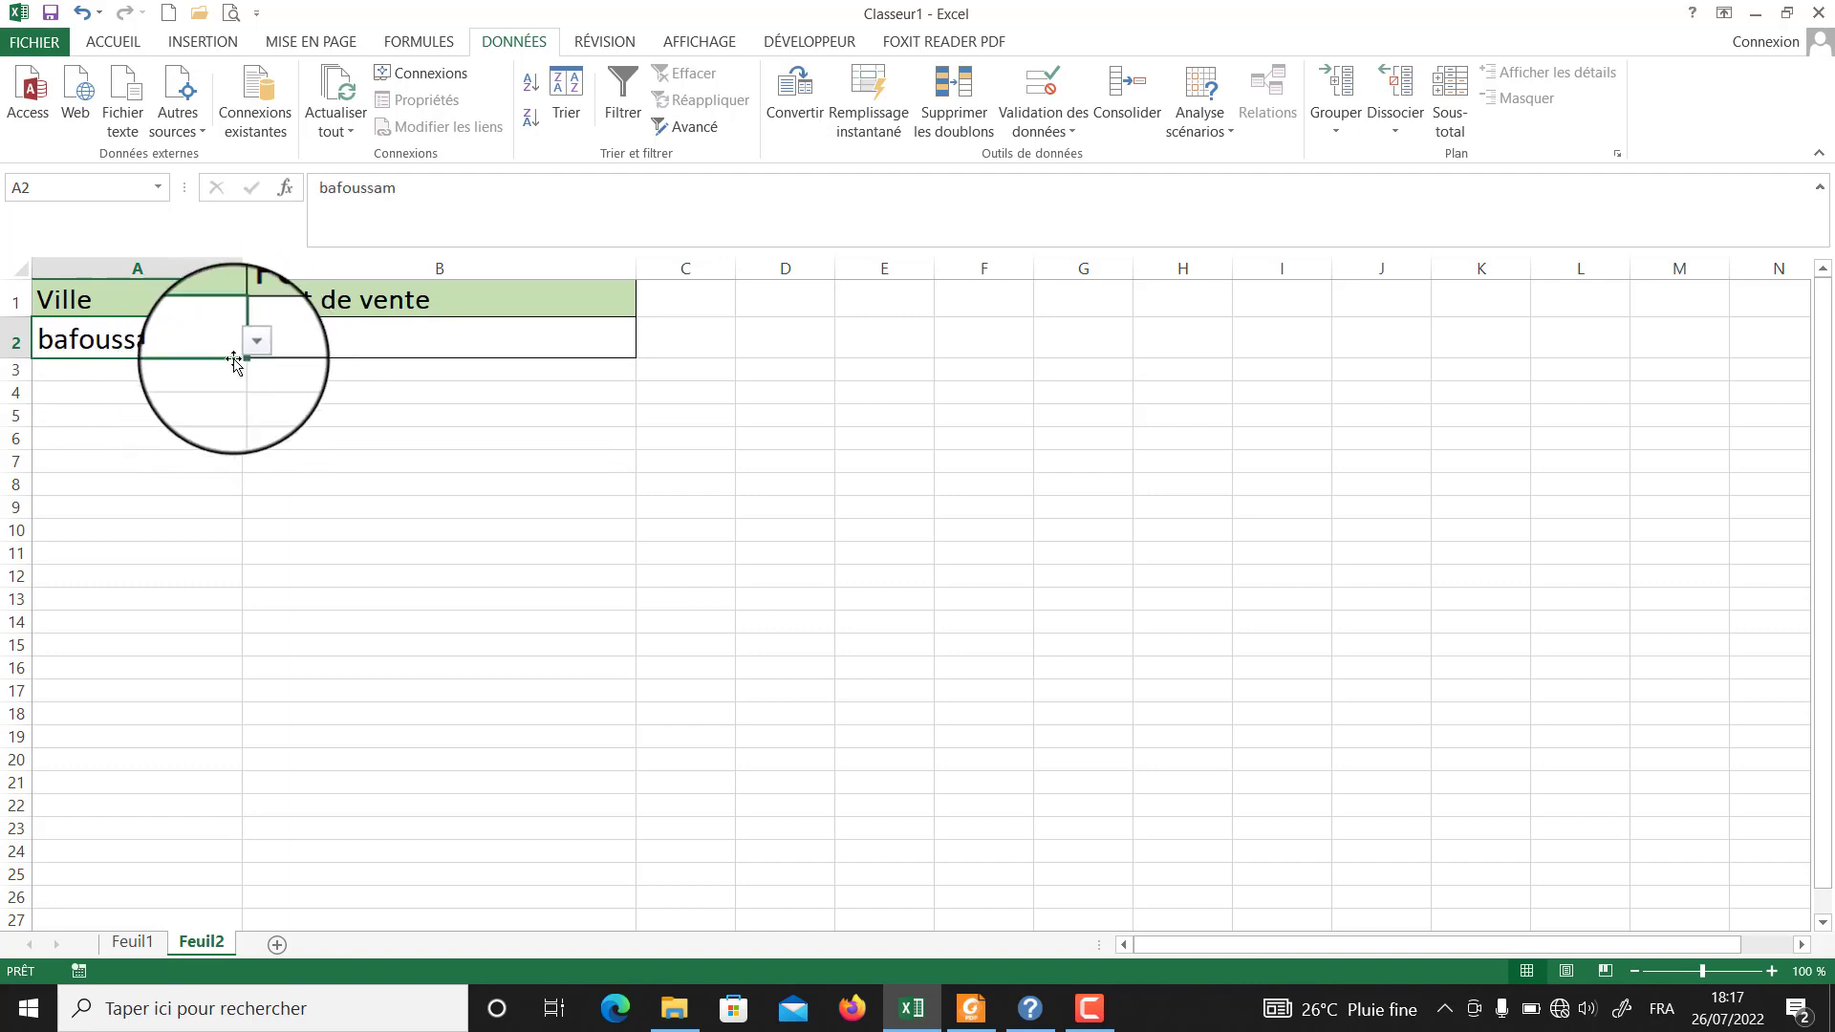
pyautogui.click(250, 344)
pyautogui.click(174, 369)
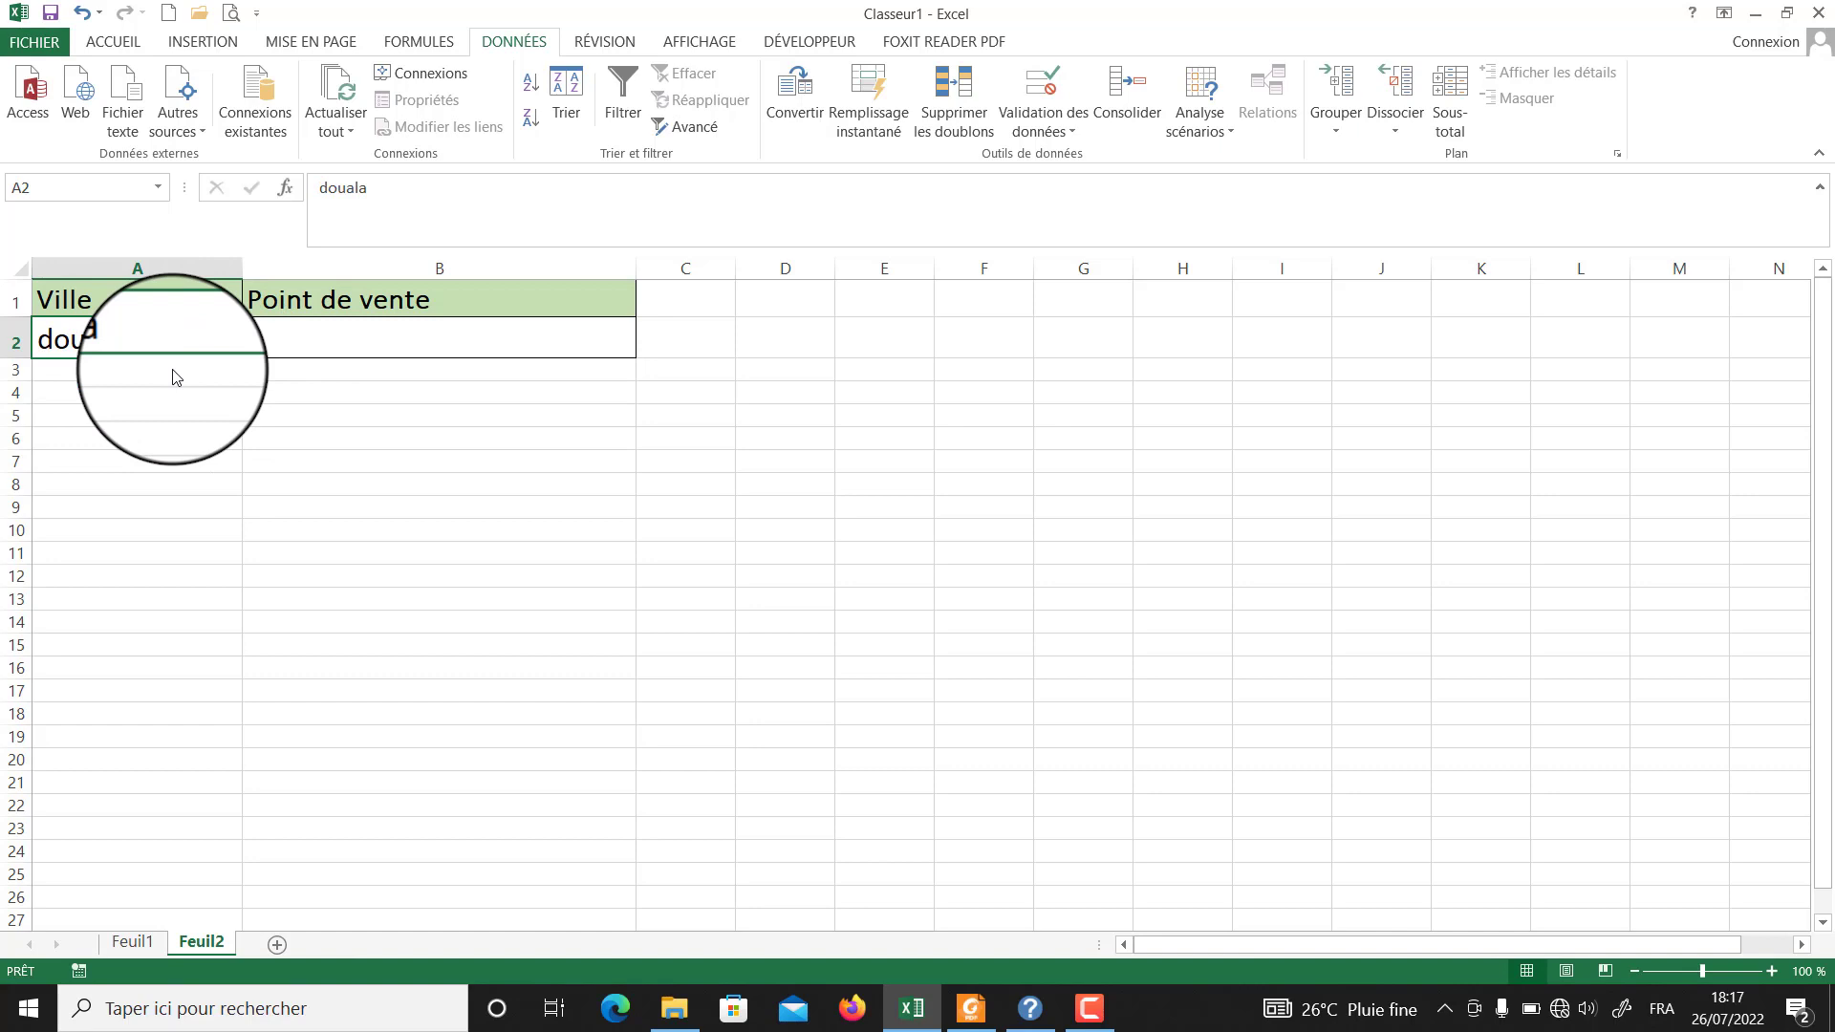
pyautogui.click(251, 348)
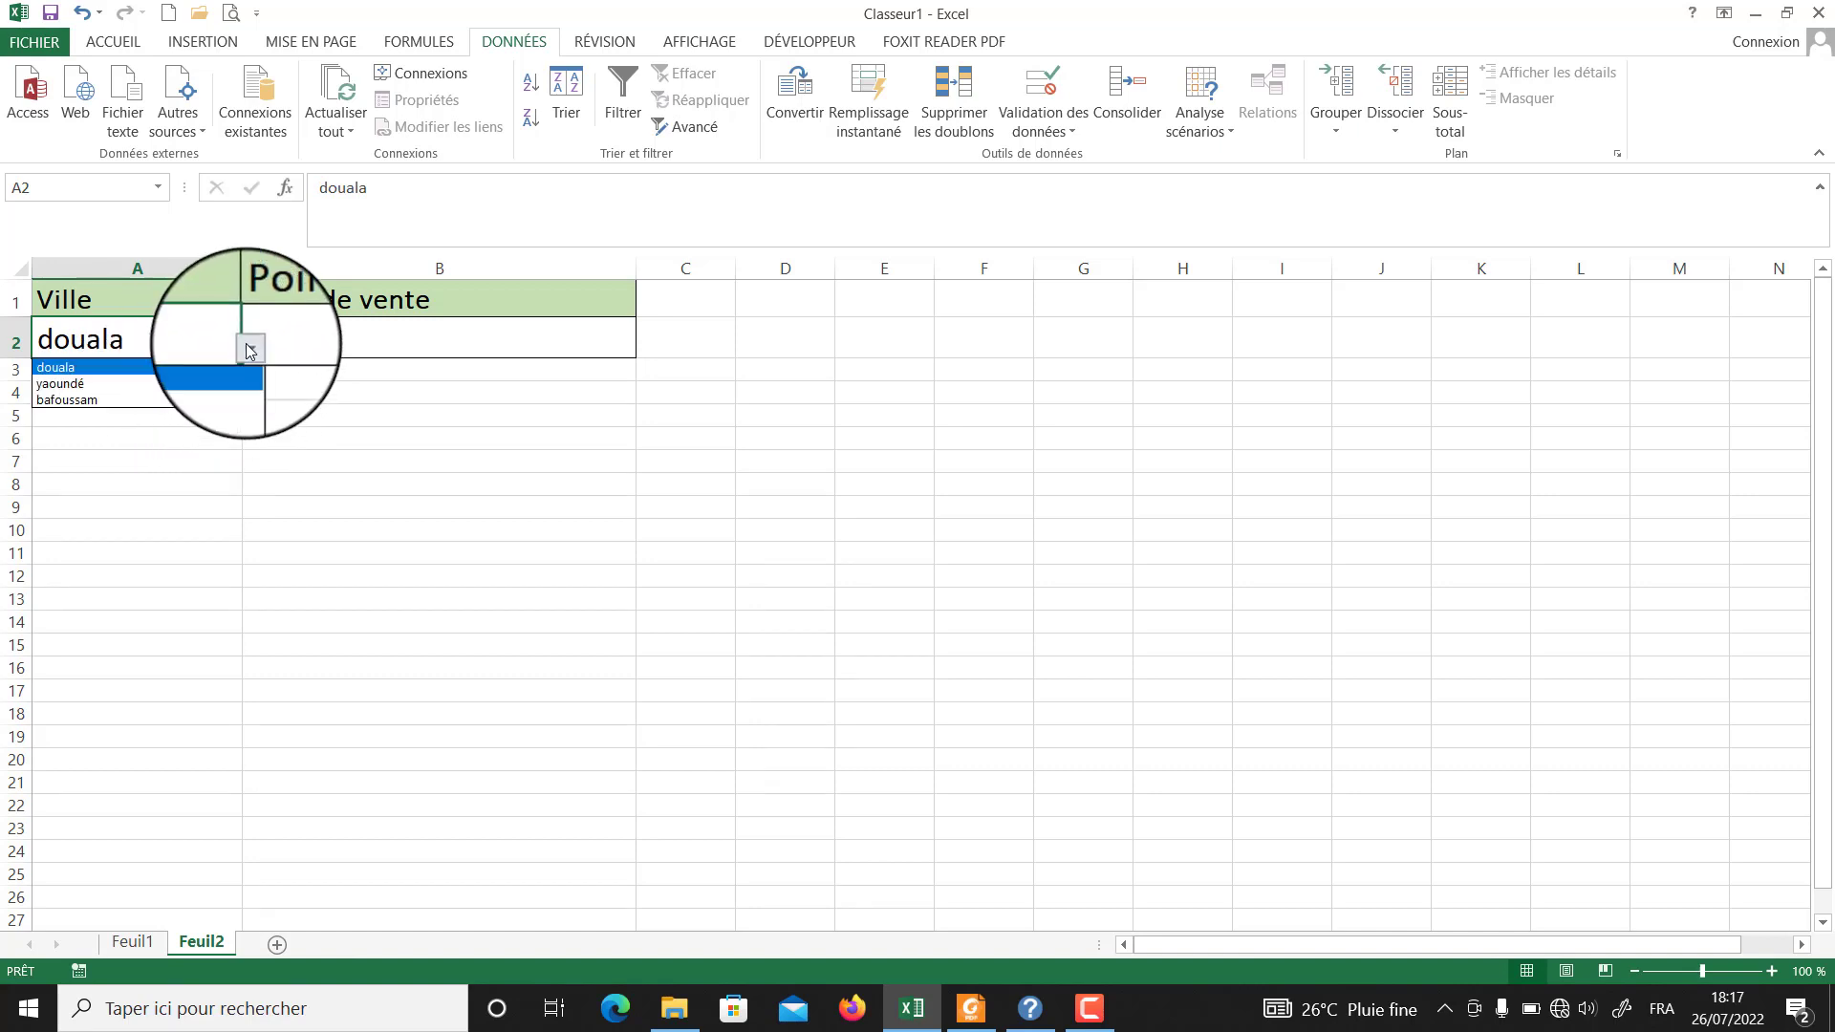
pyautogui.click(176, 384)
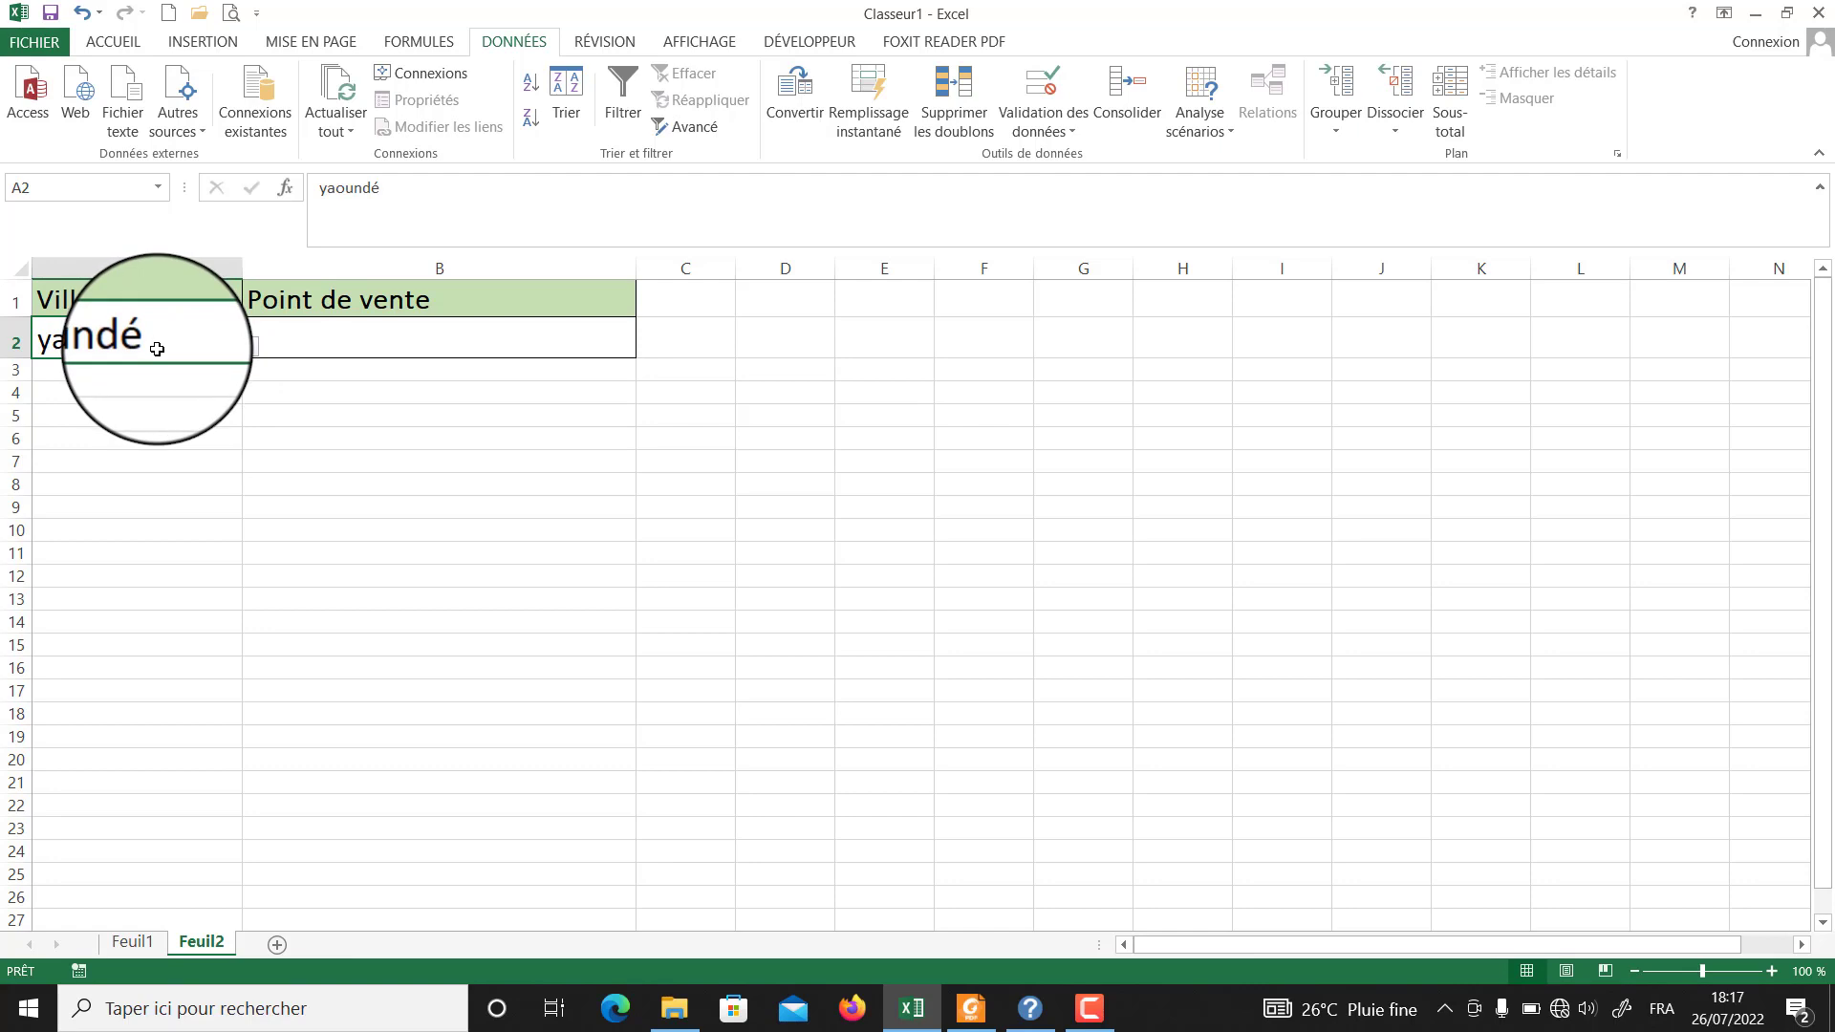
# Enter the test formula =INDIRECT(A2) in the empty cell F1.
pyautogui.click(416, 336)
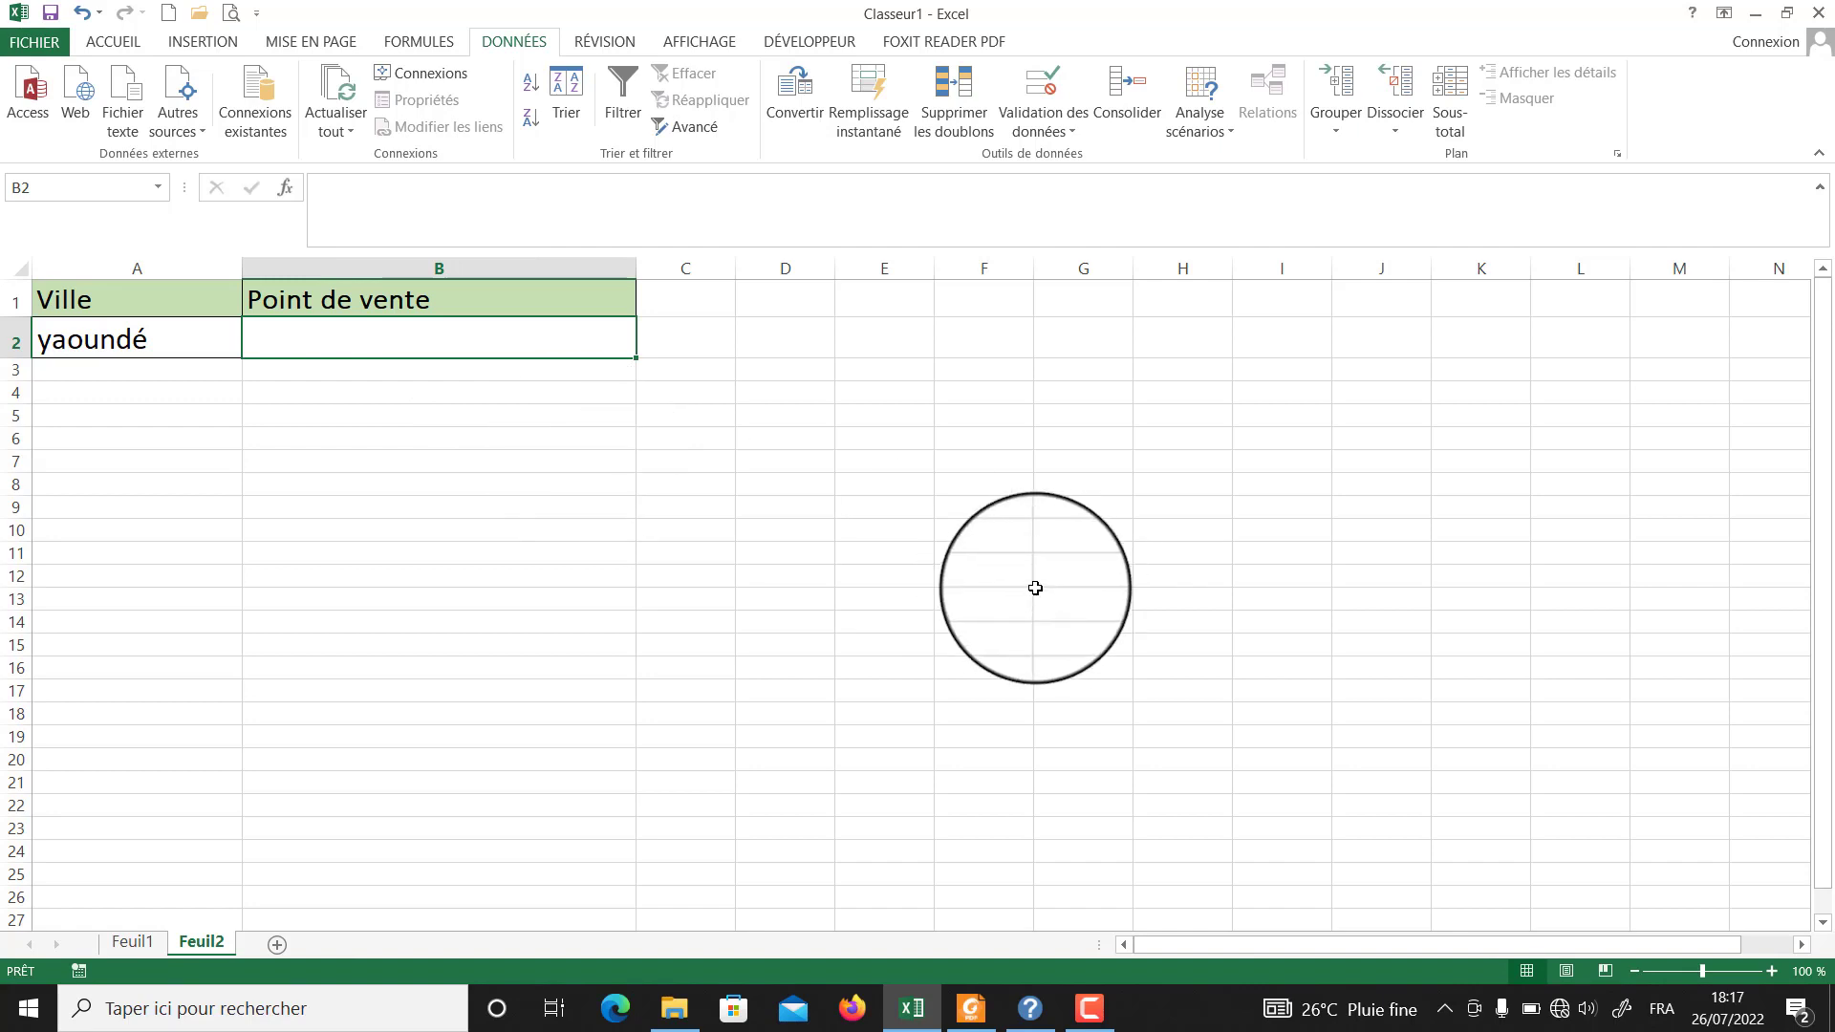
pyautogui.click(975, 319)
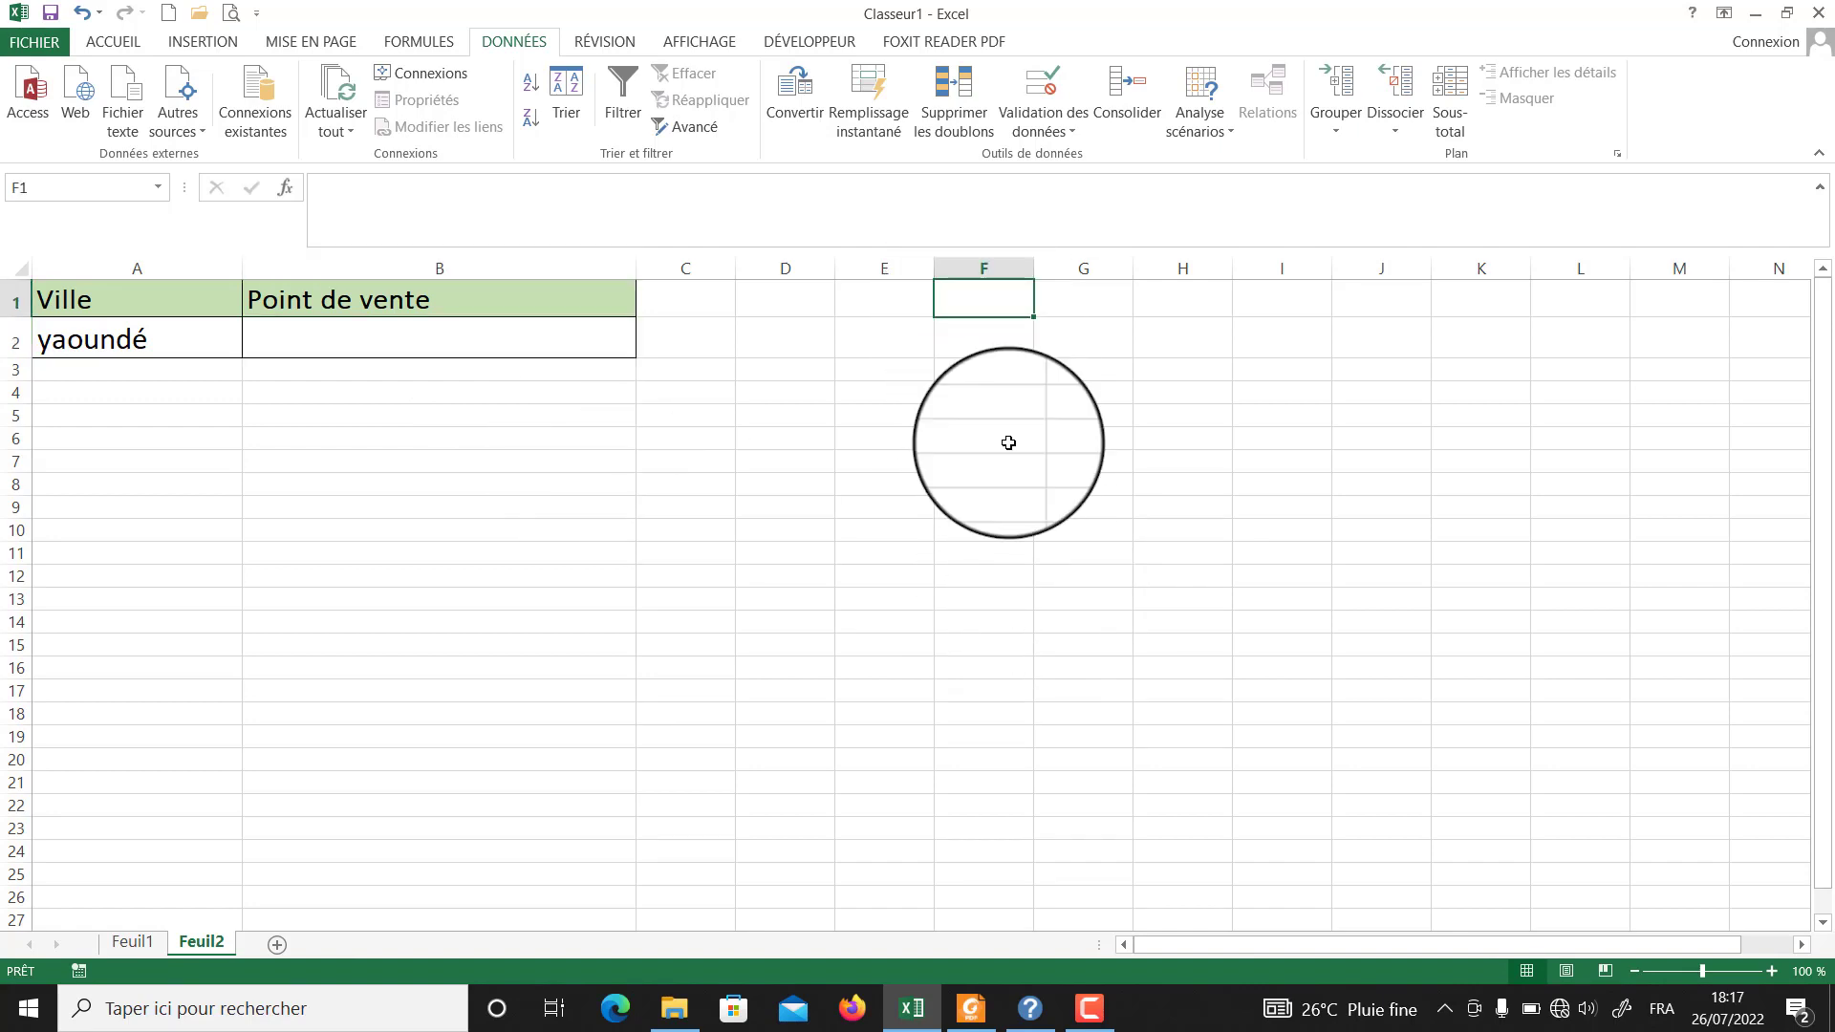
pyautogui.write('=in')
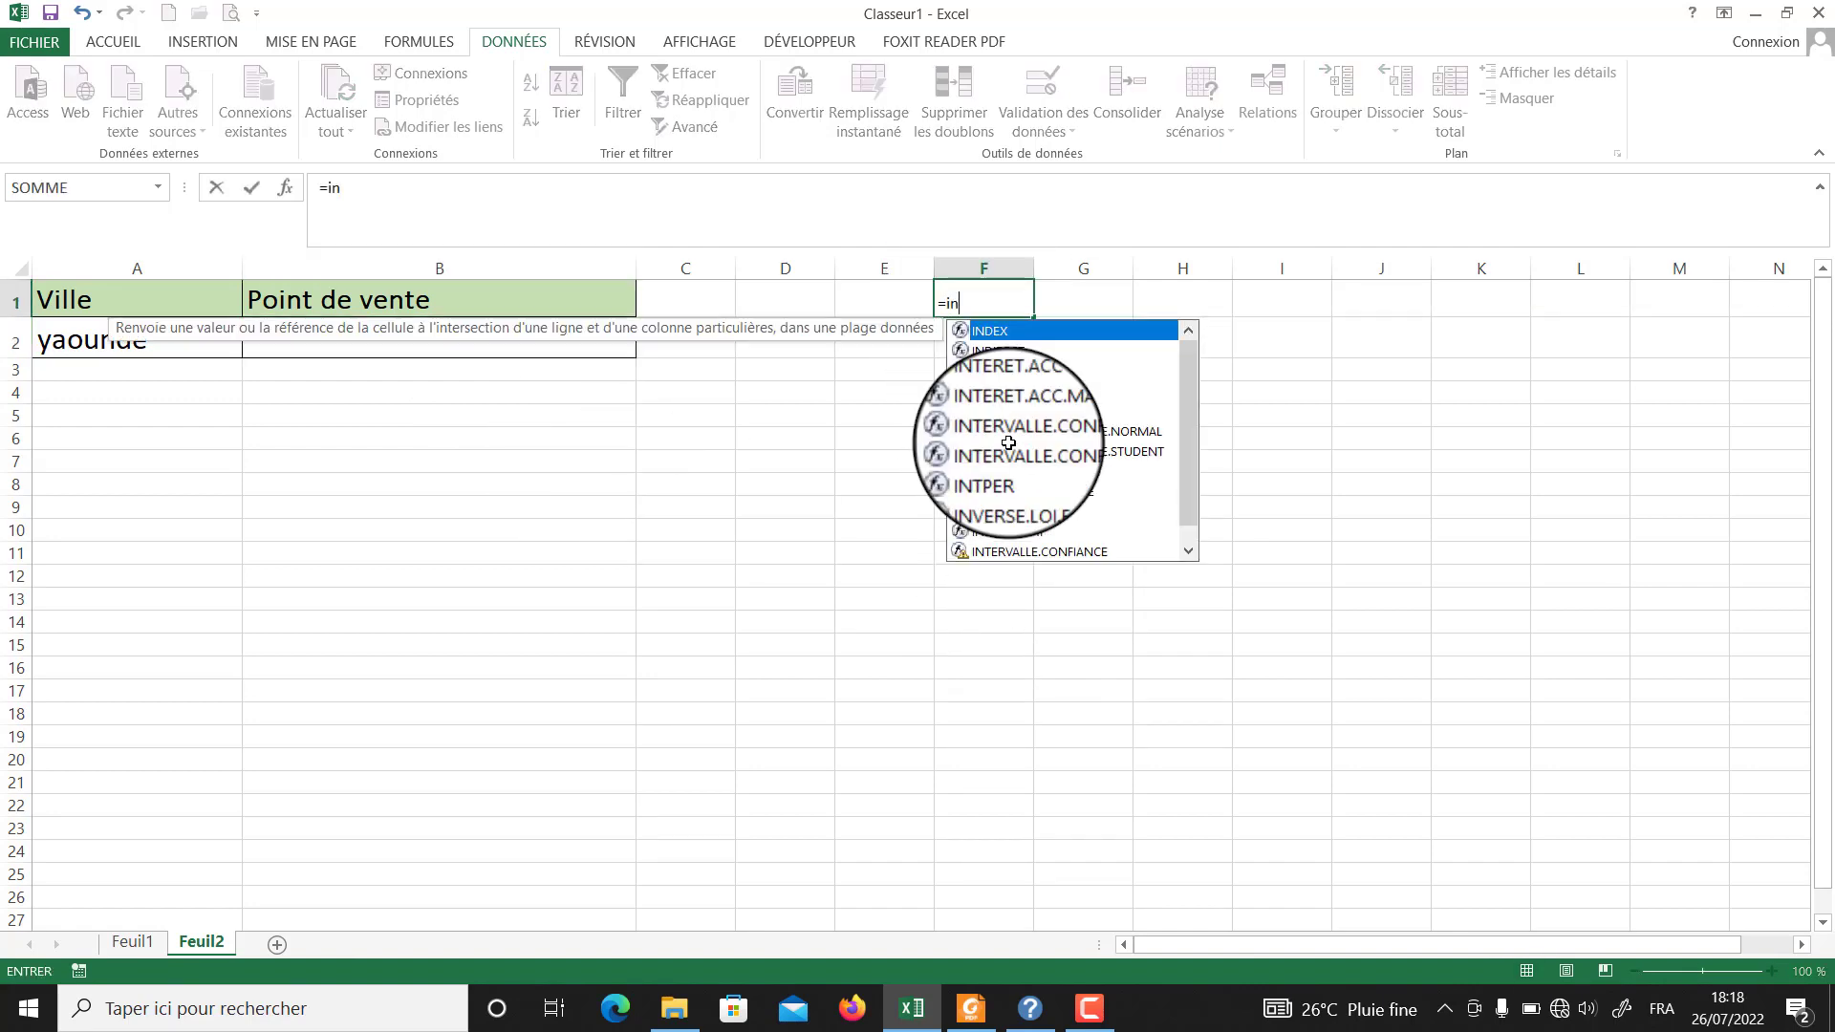
pyautogui.write('direct')
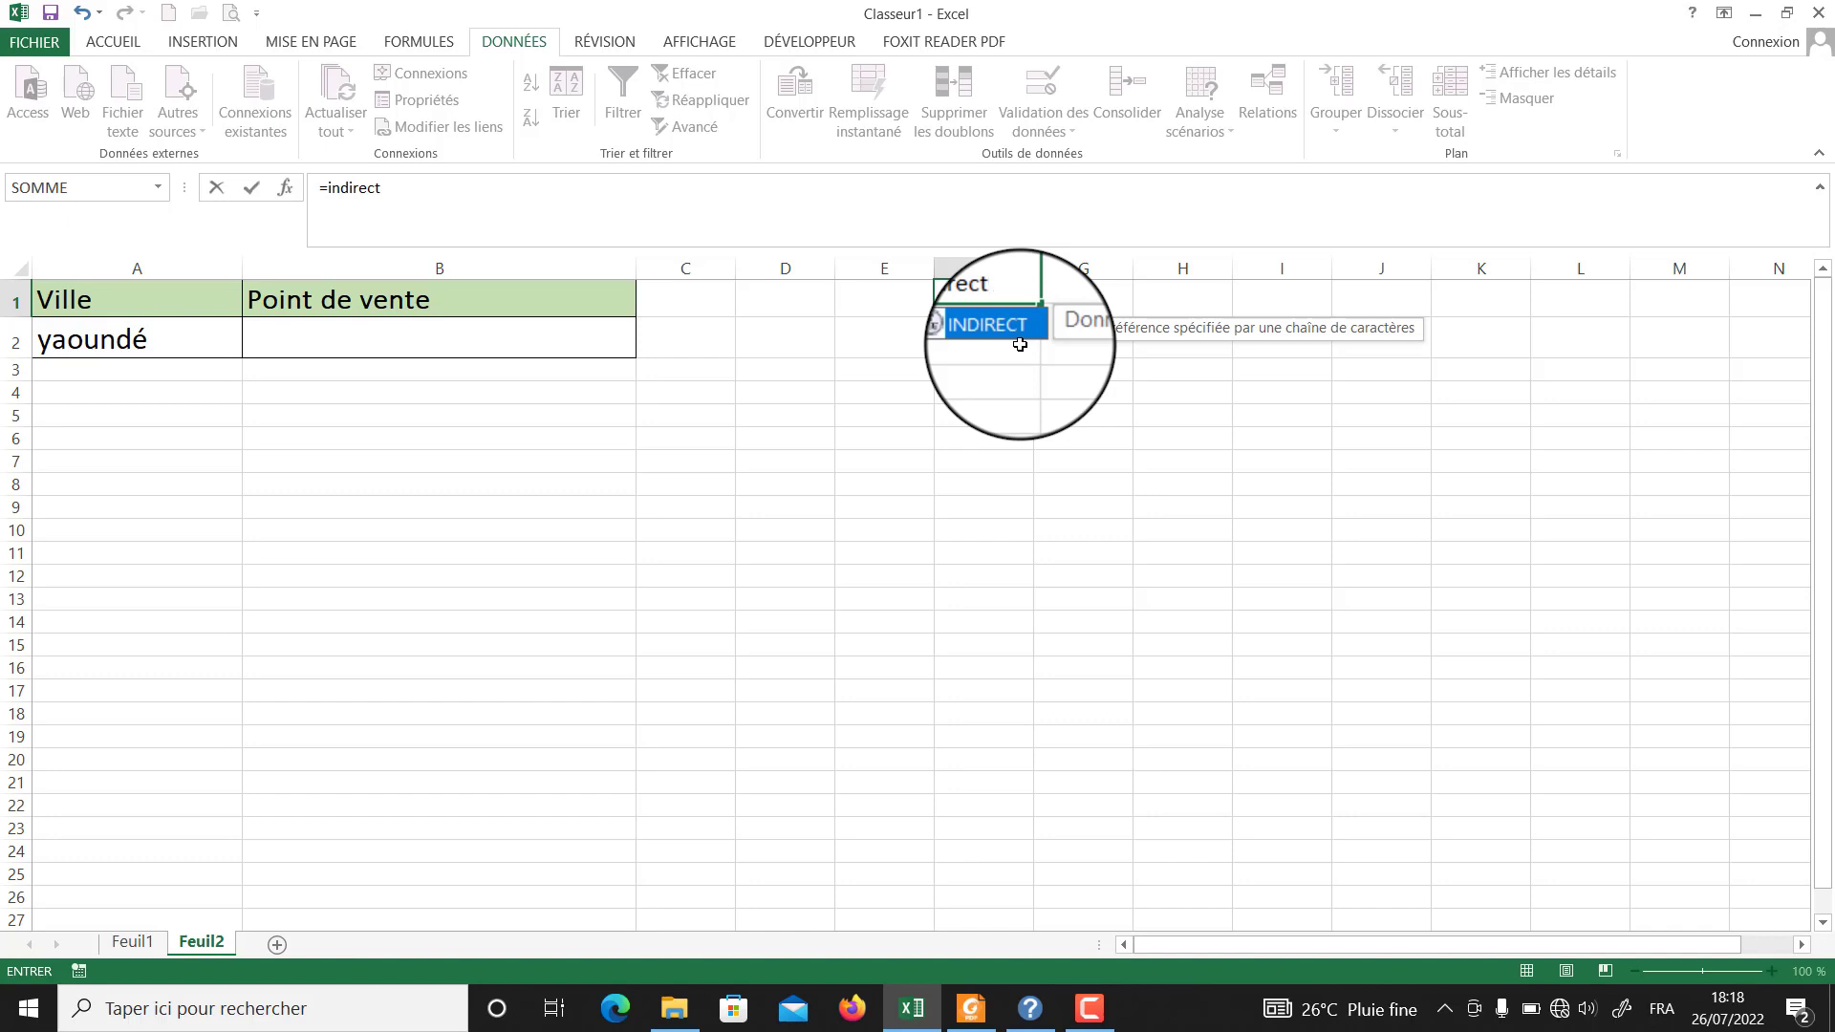
pyautogui.write('(')
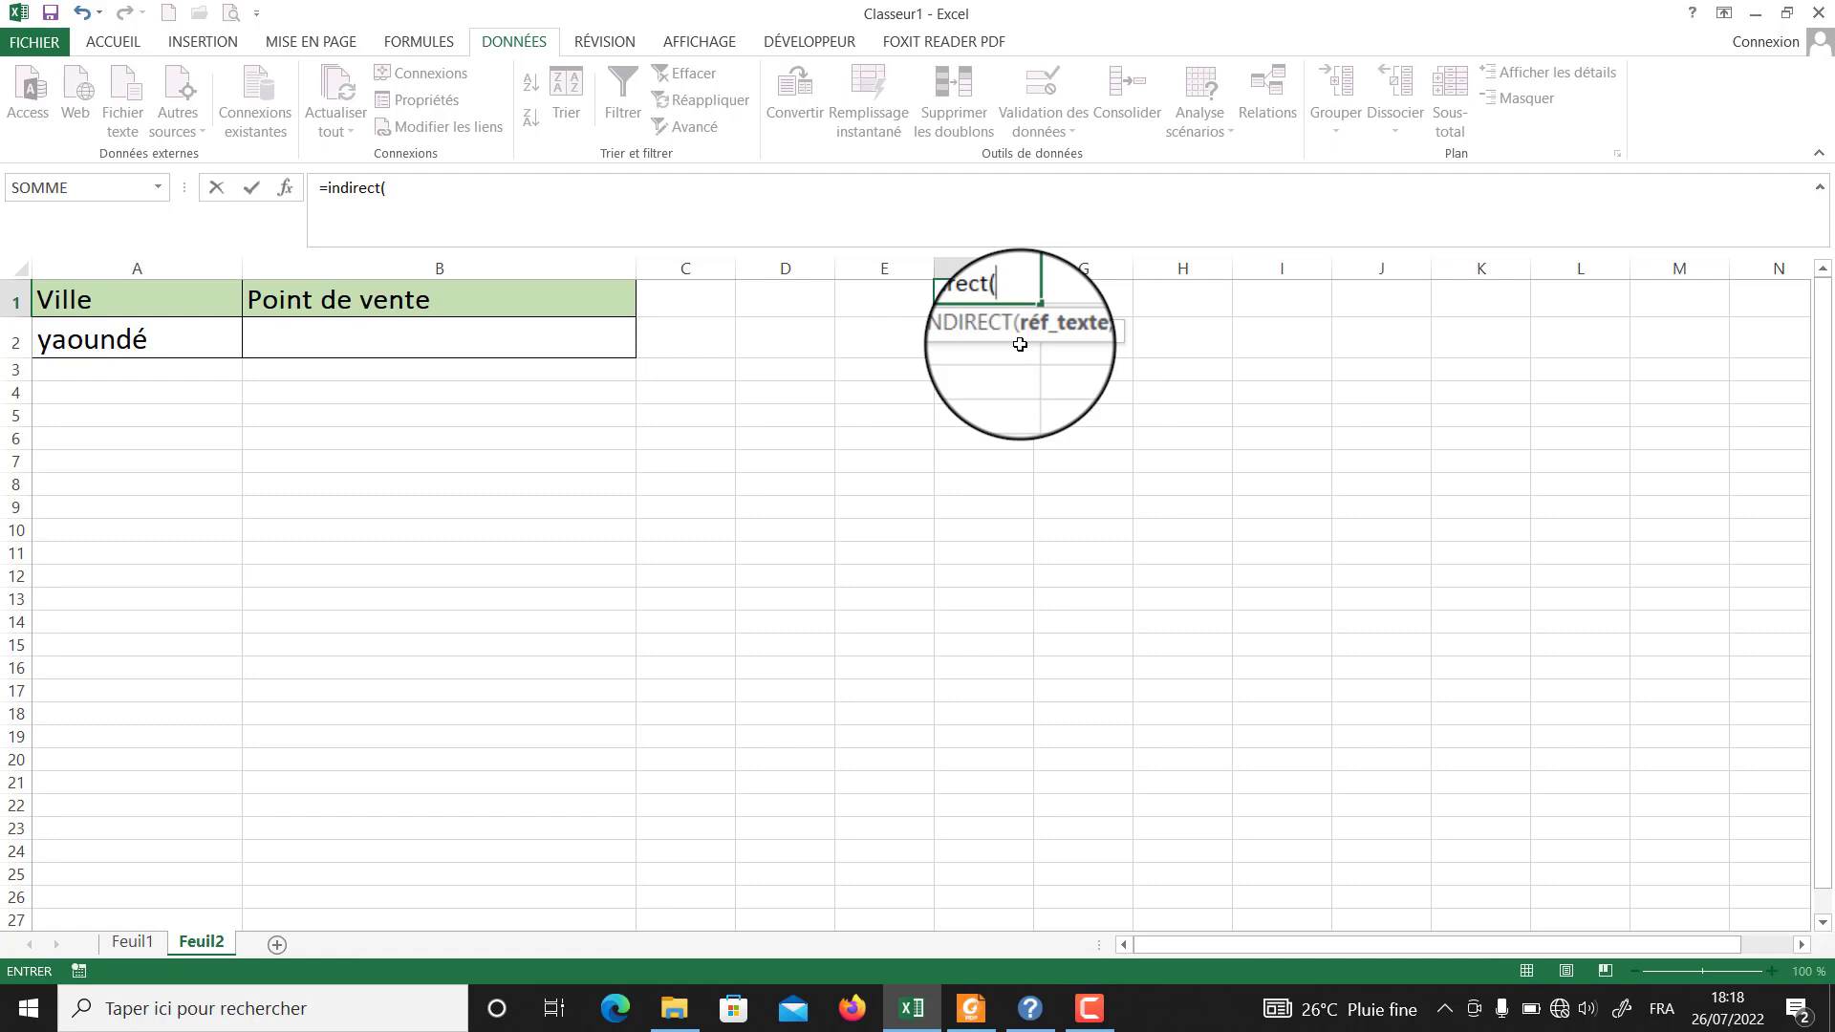
pyautogui.write('a')
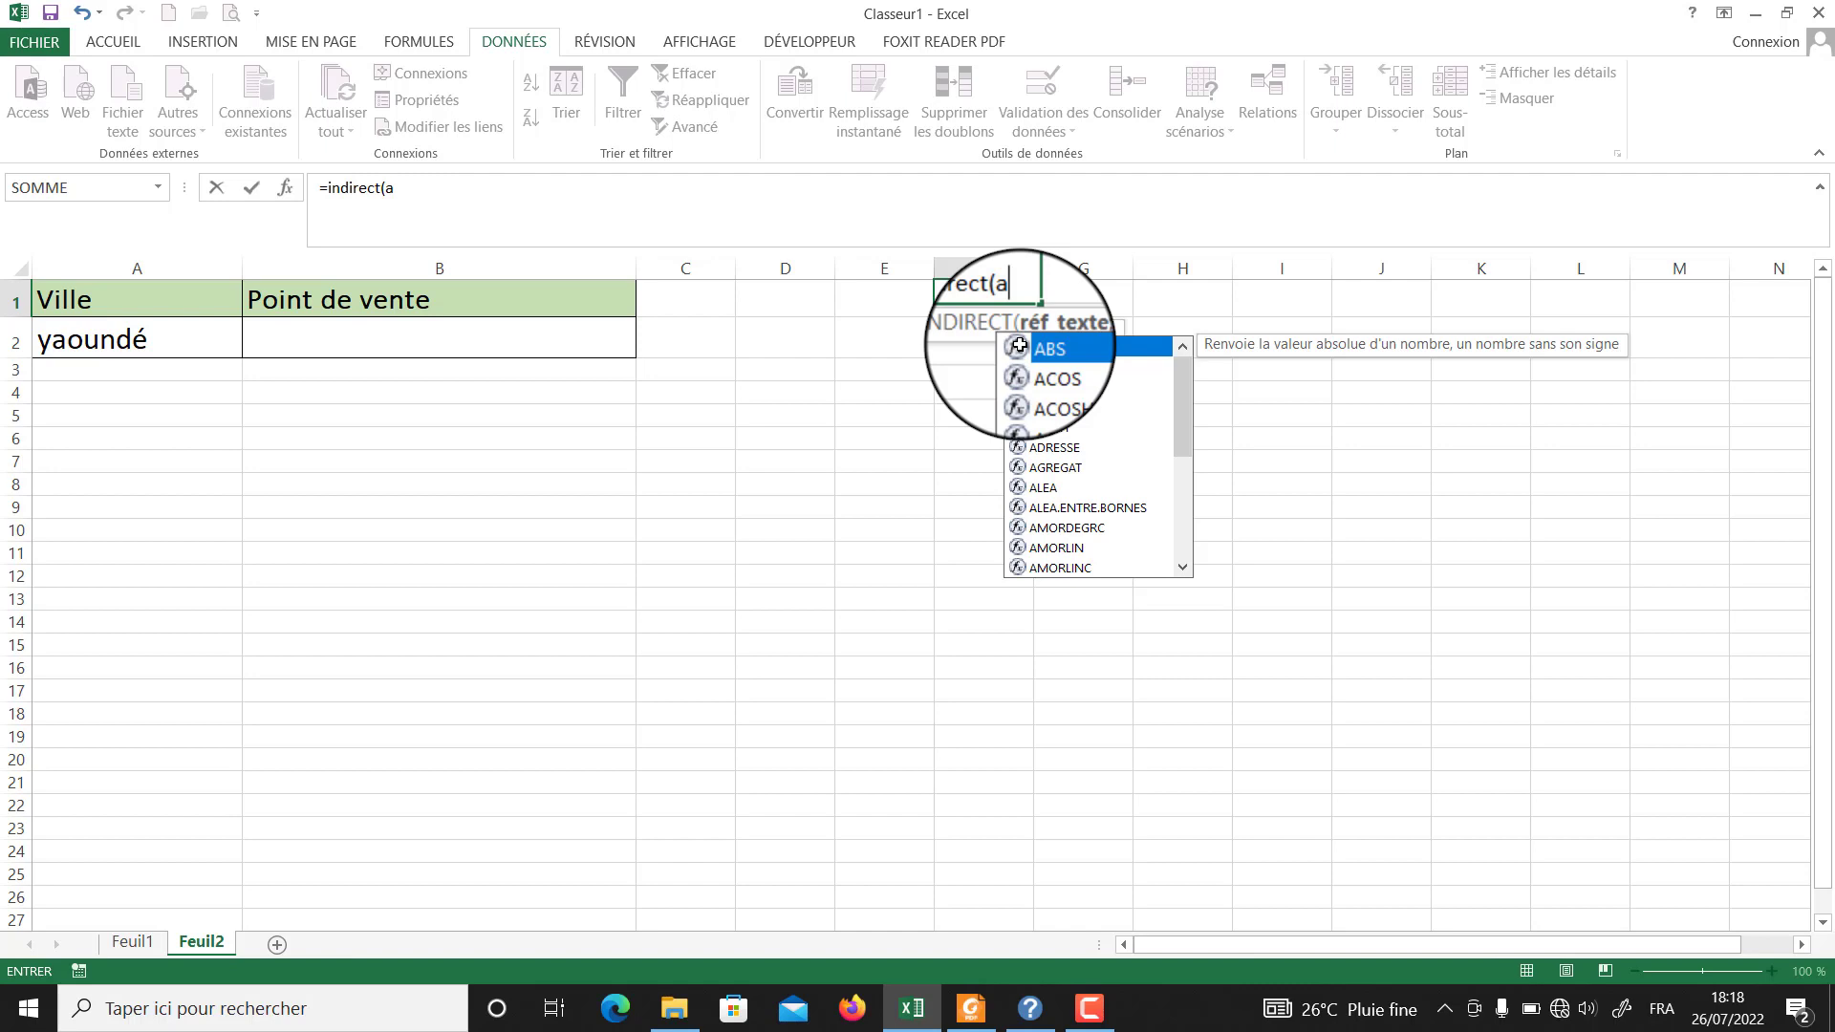
pyautogui.write('2')
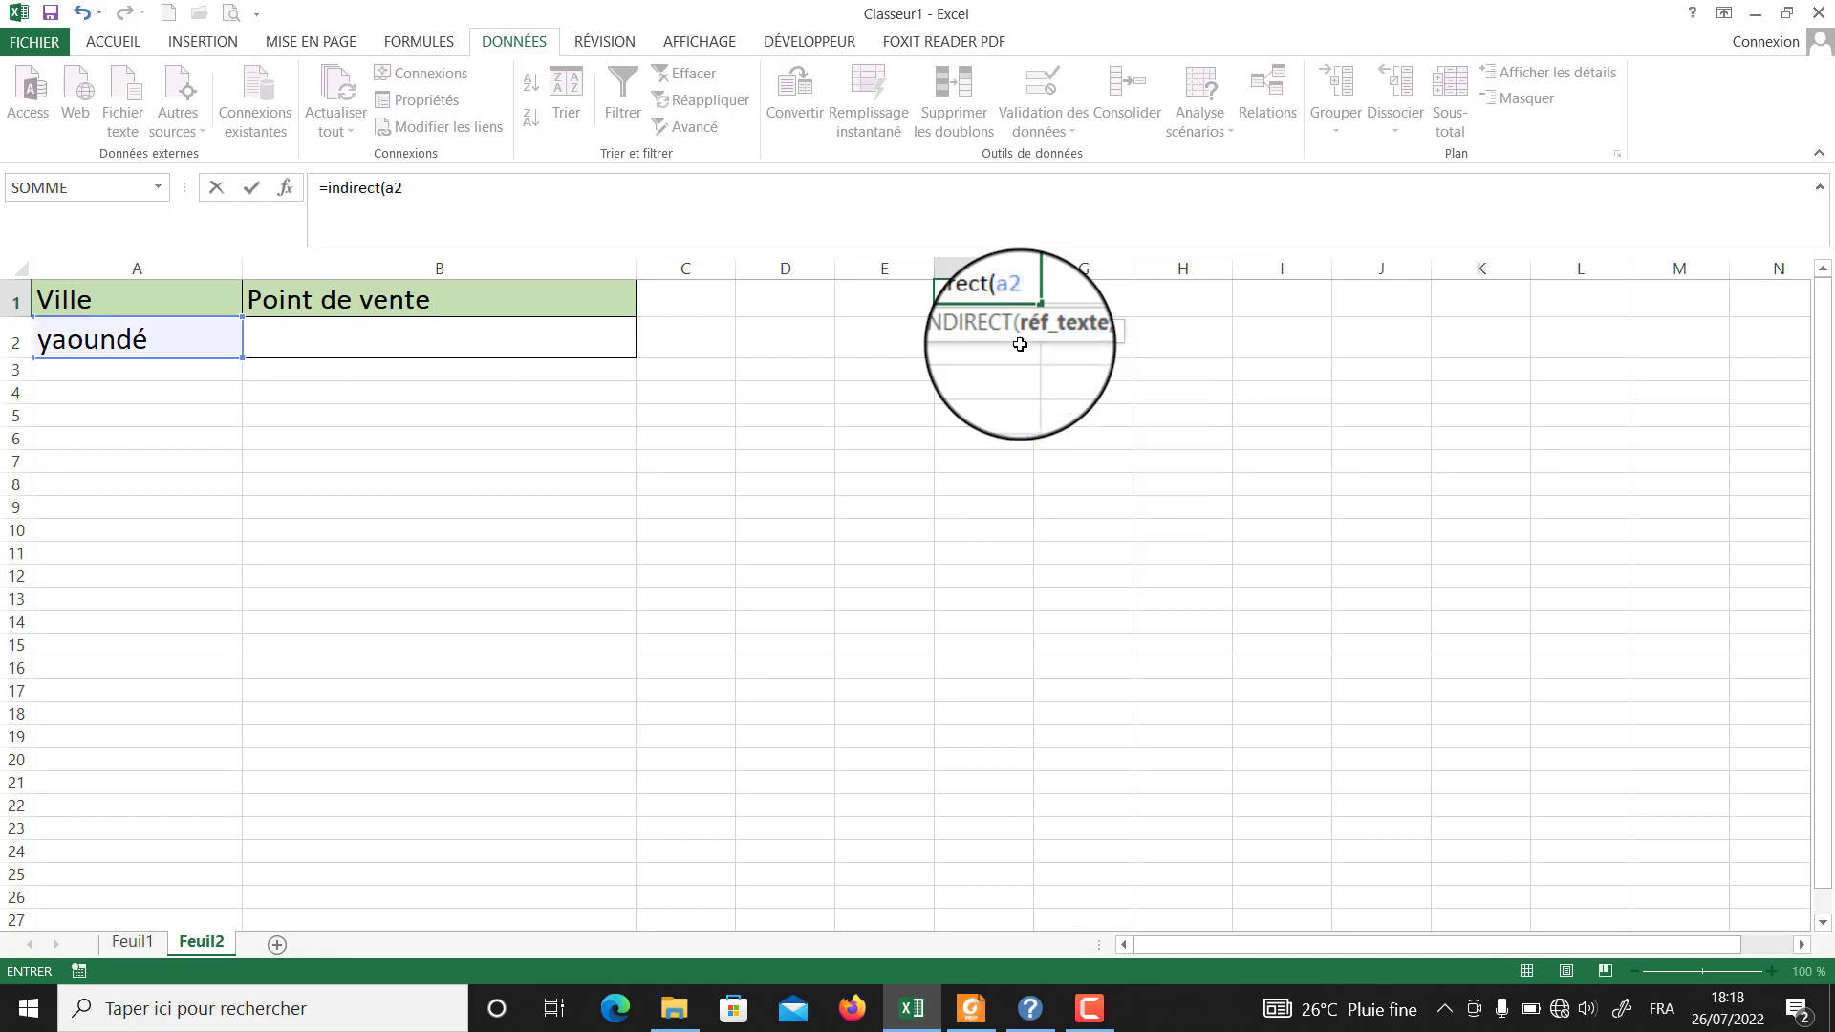
pyautogui.write(')')
pyautogui.press('Return')
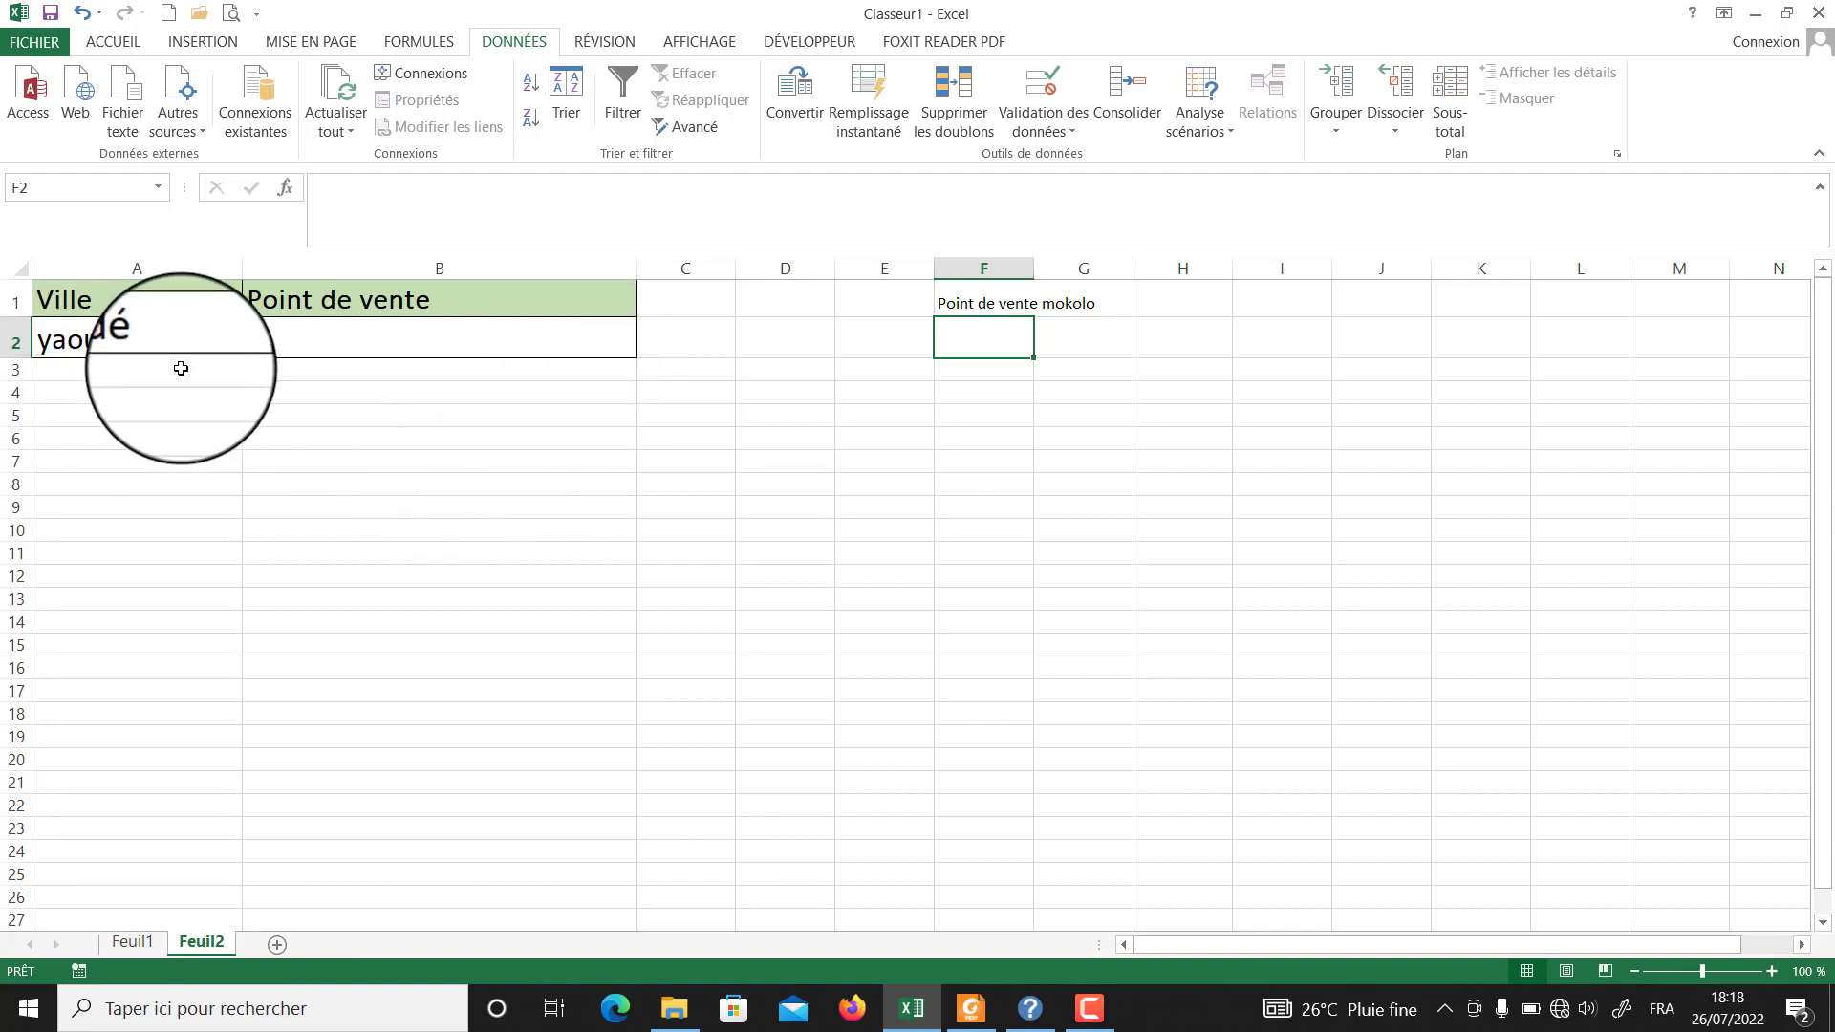
# Change the reference in the INDIRECT formula in F1 to A1.
pyautogui.click(999, 302)
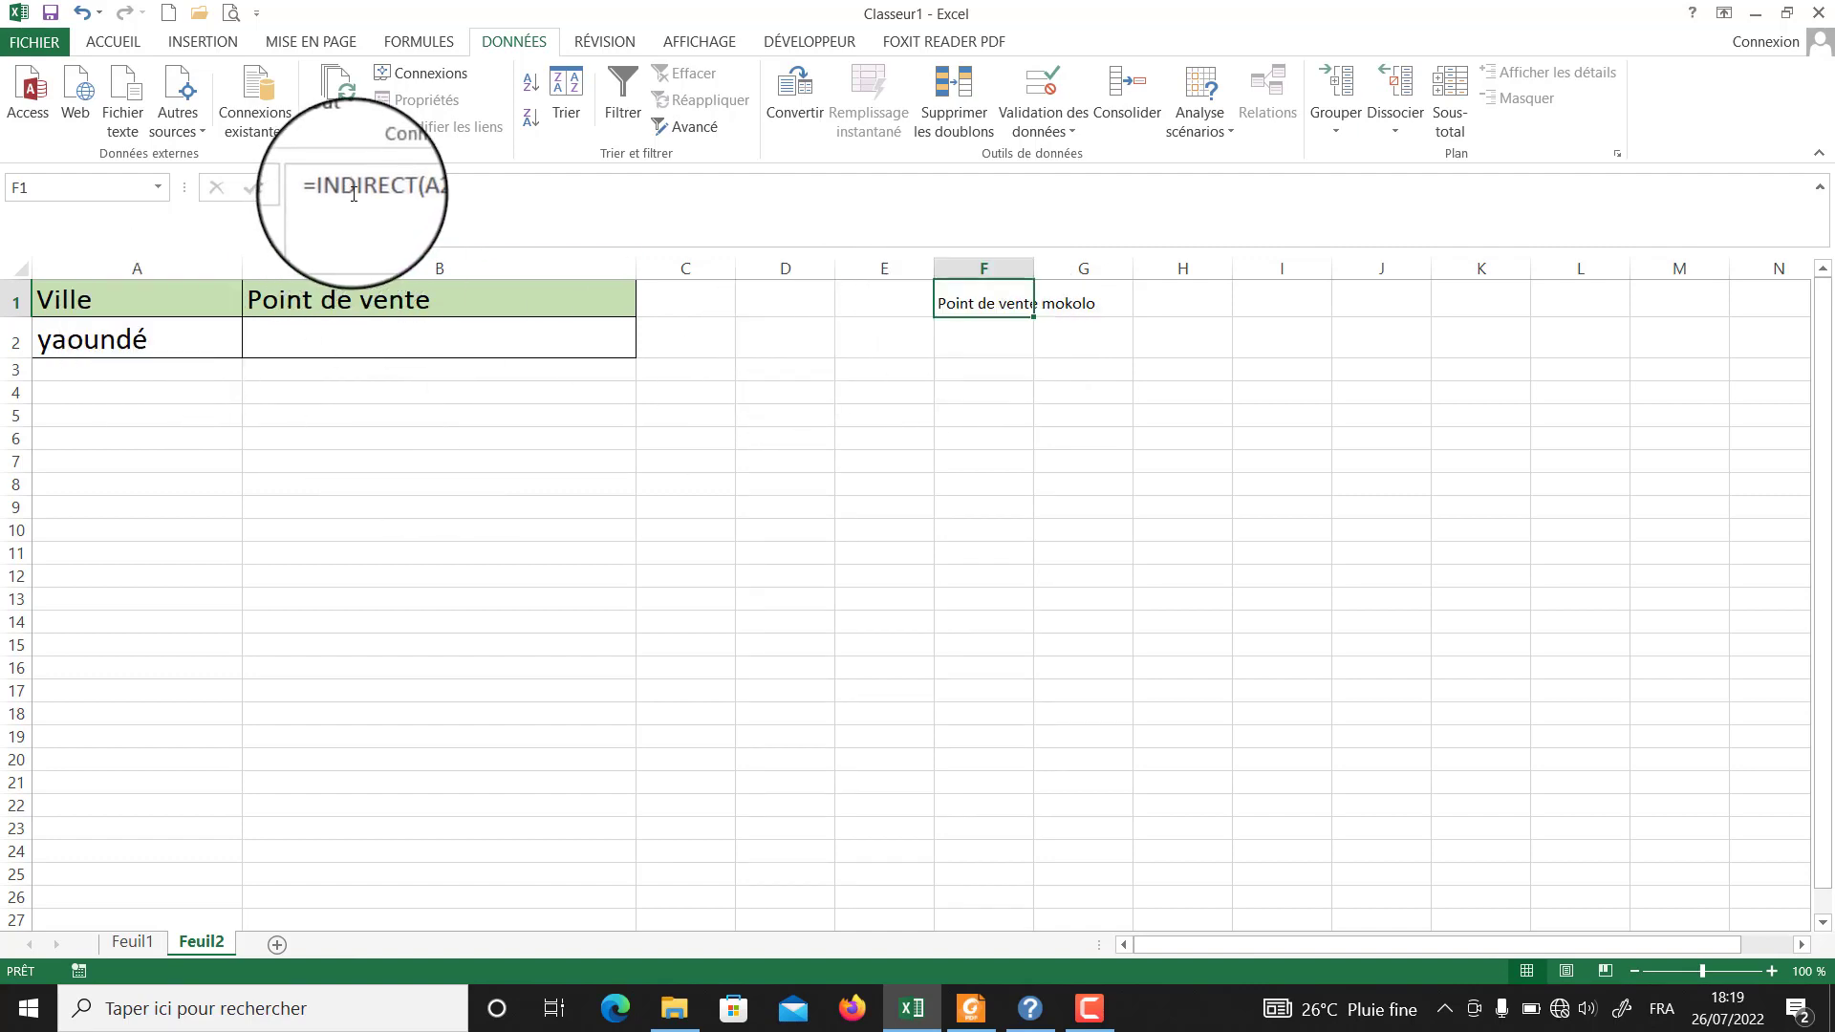
pyautogui.click(417, 191)
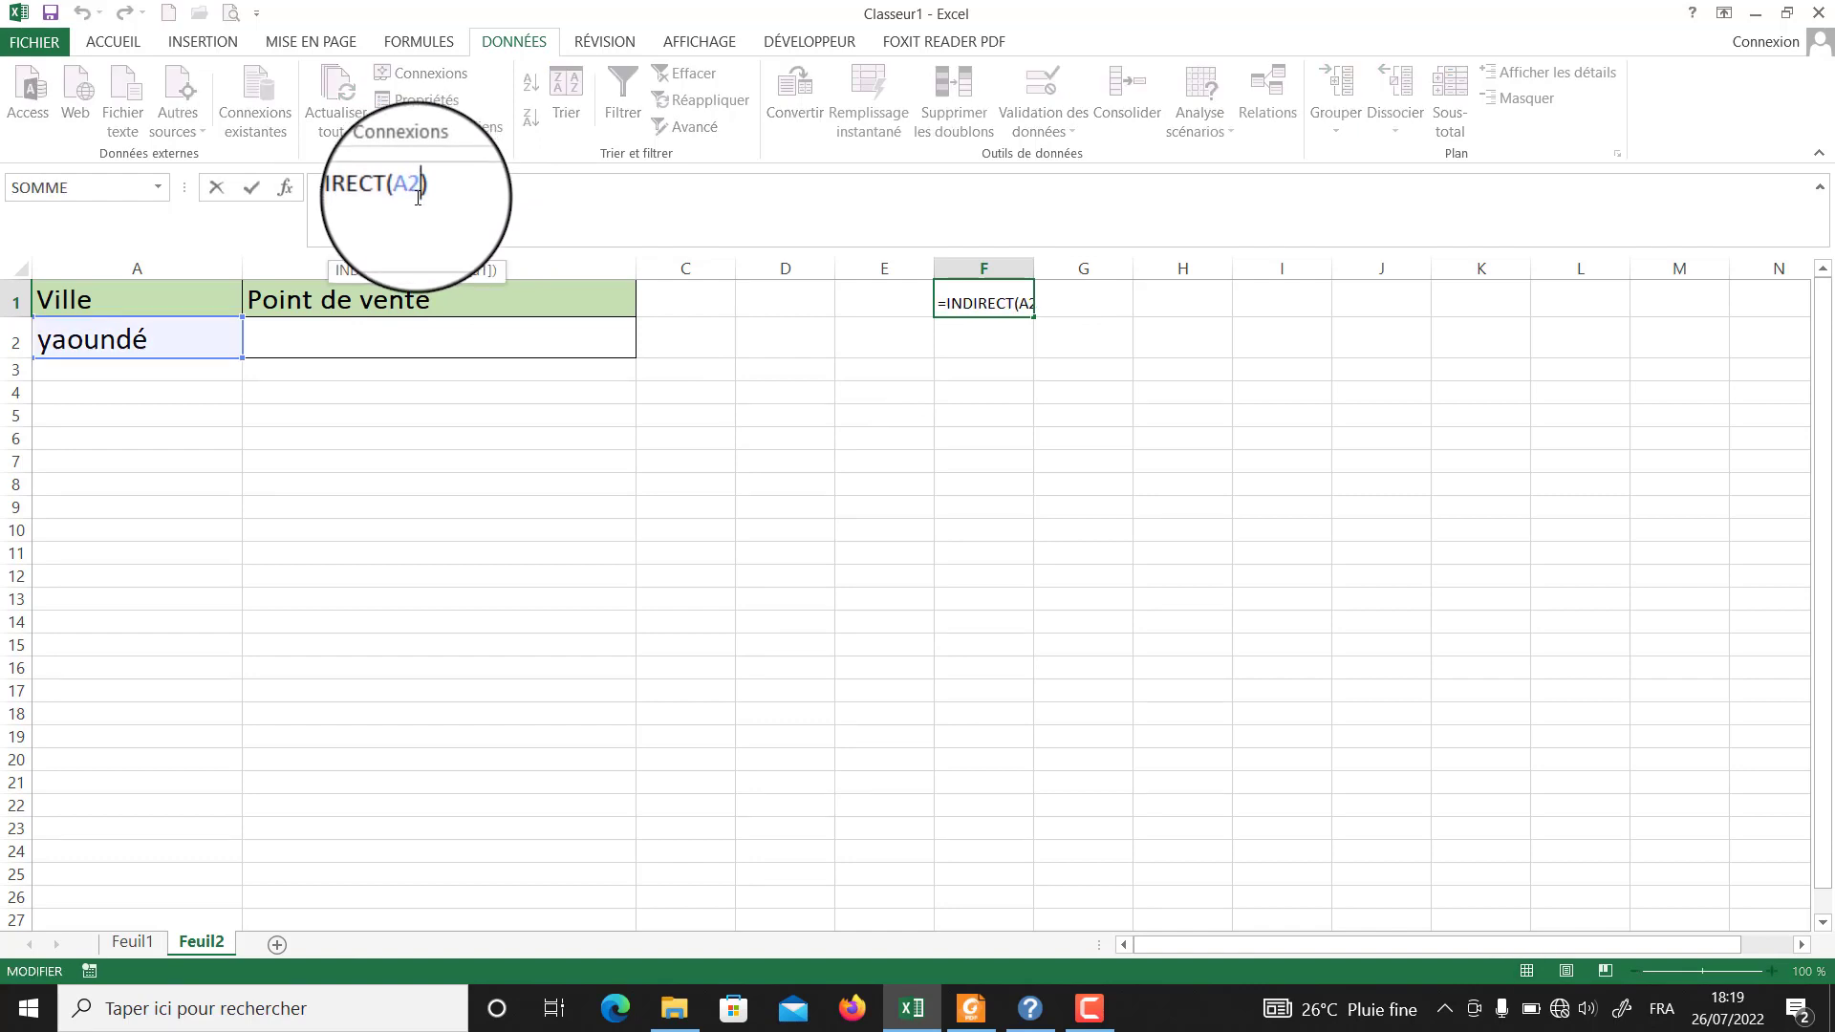
pyautogui.press('BackSpace')
pyautogui.write('1')
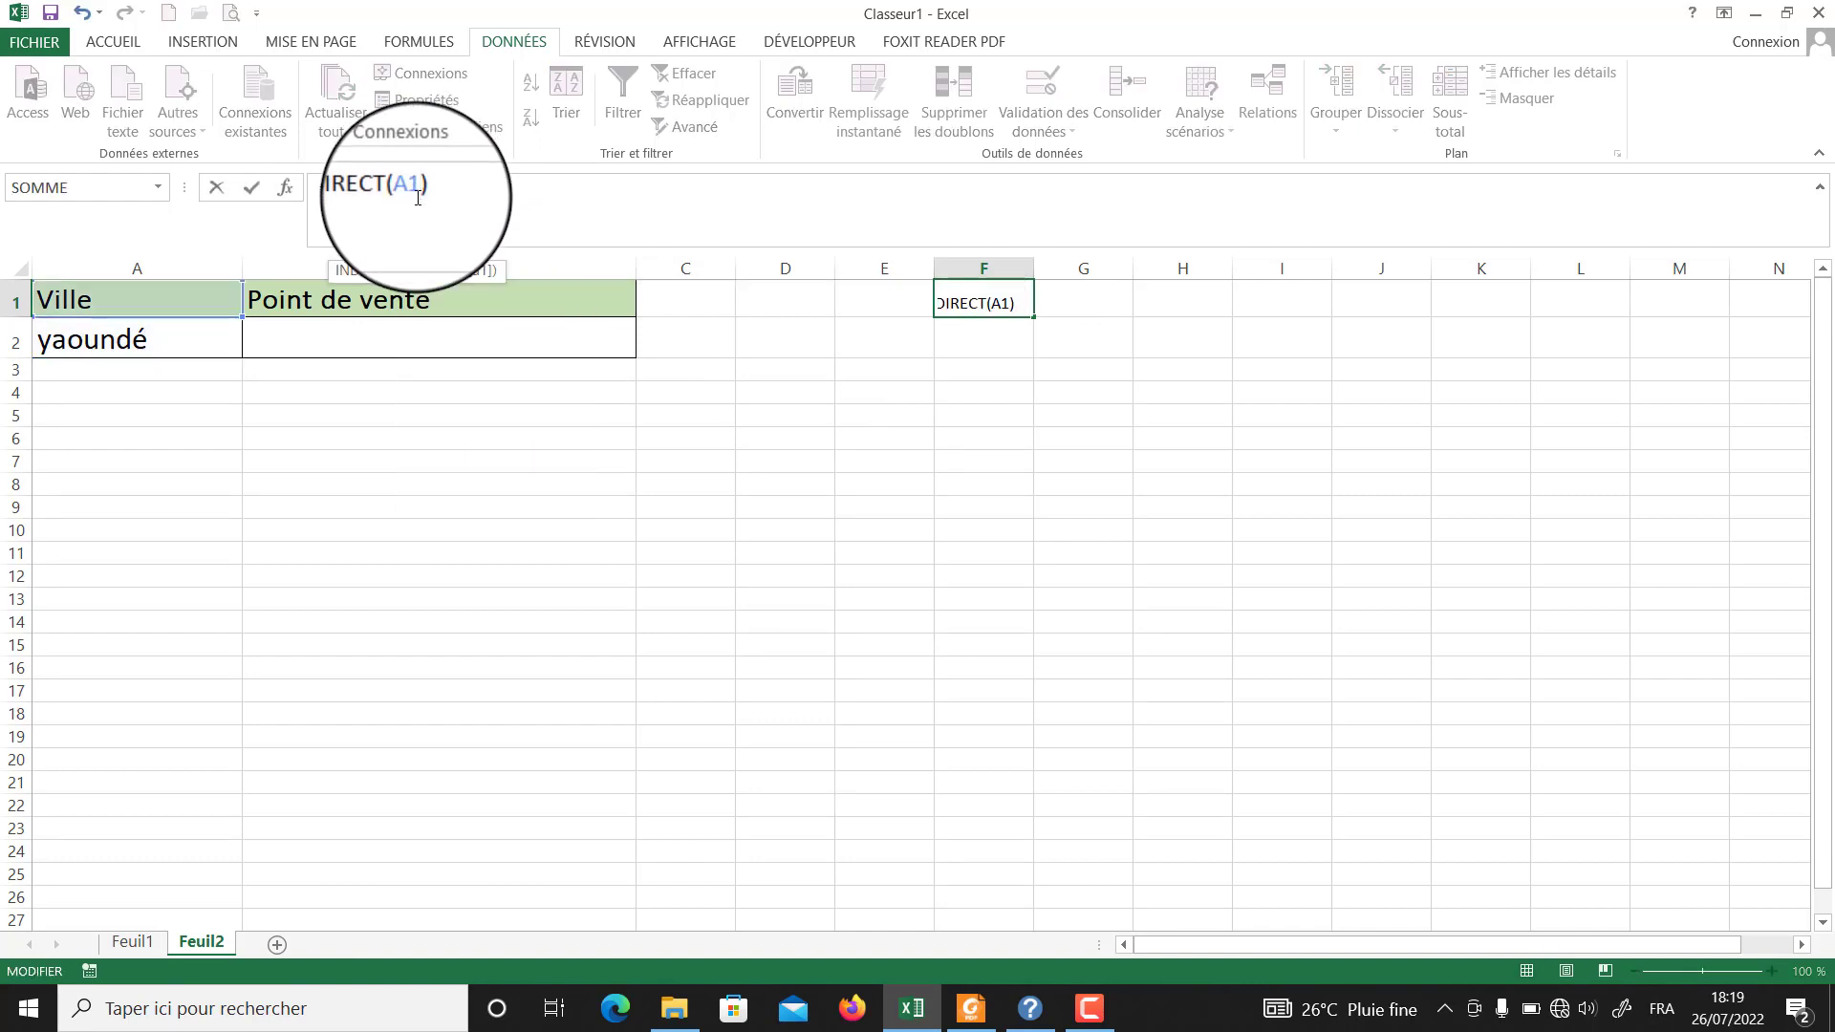
pyautogui.press('Return')
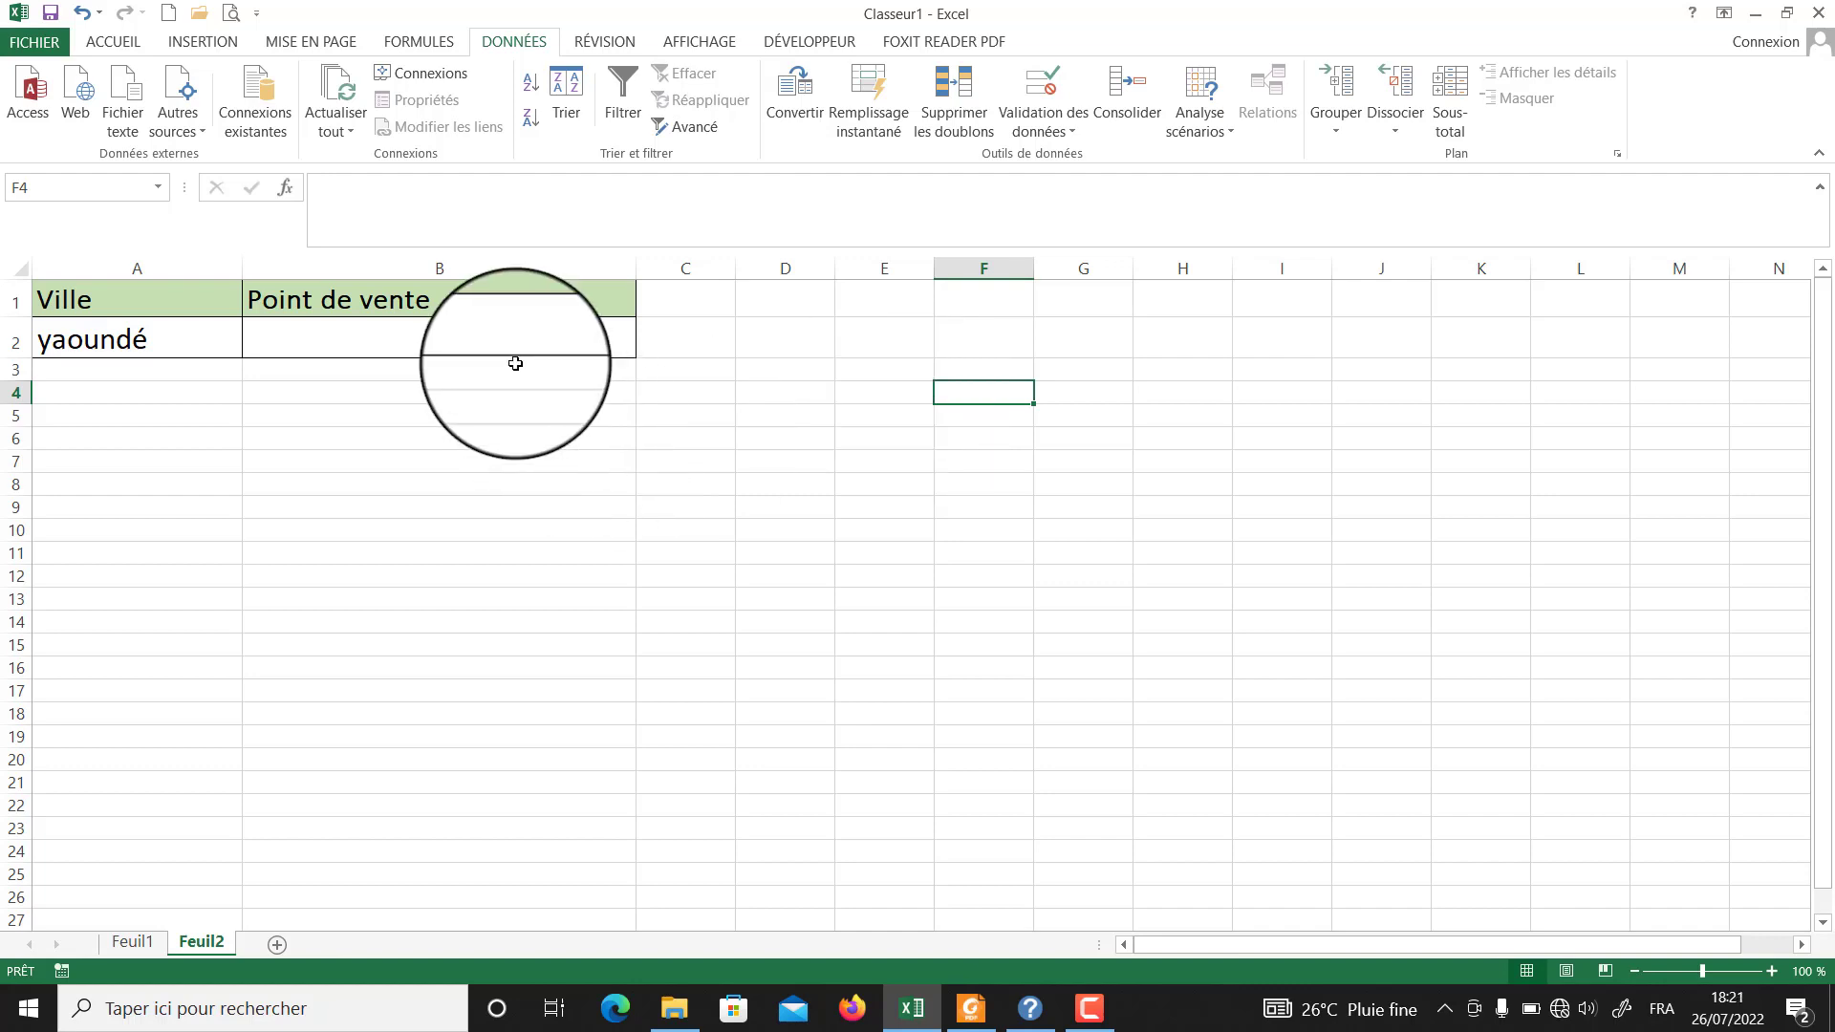
# Restrict cell B2 under Point de vente to a list with the source =indirect($A$2).
pyautogui.click(473, 342)
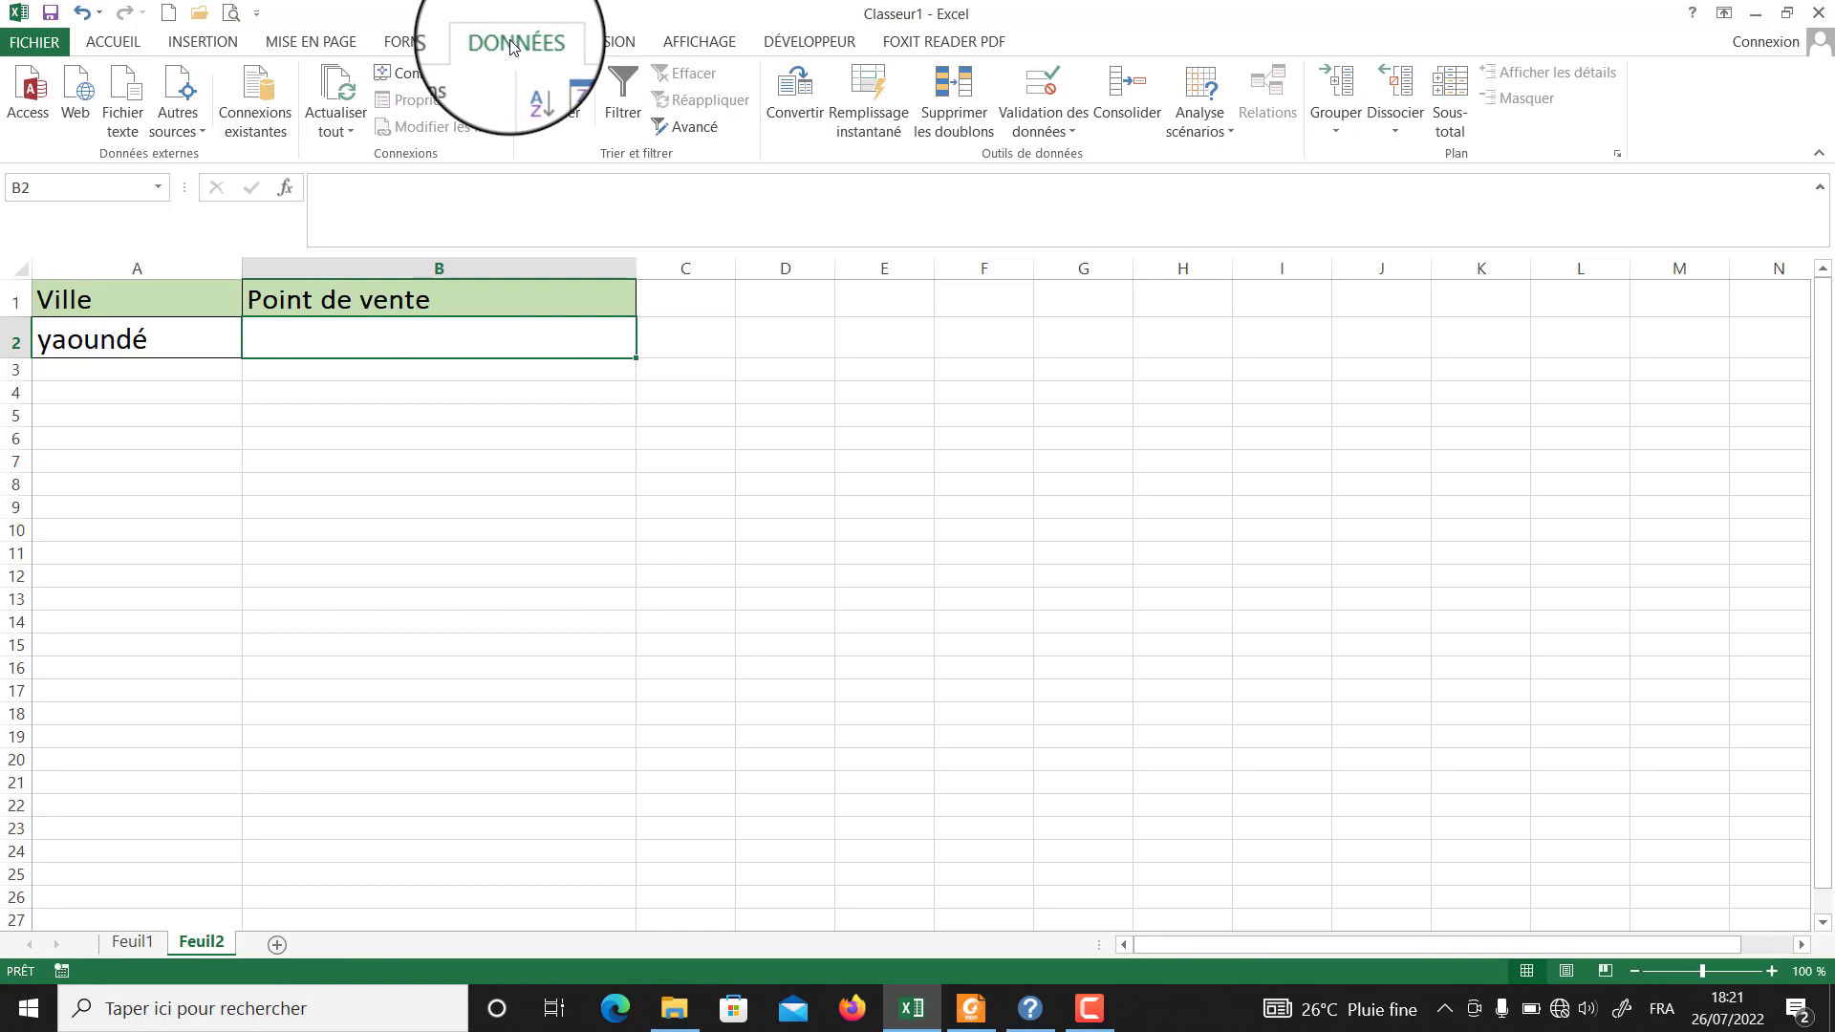
pyautogui.click(1069, 130)
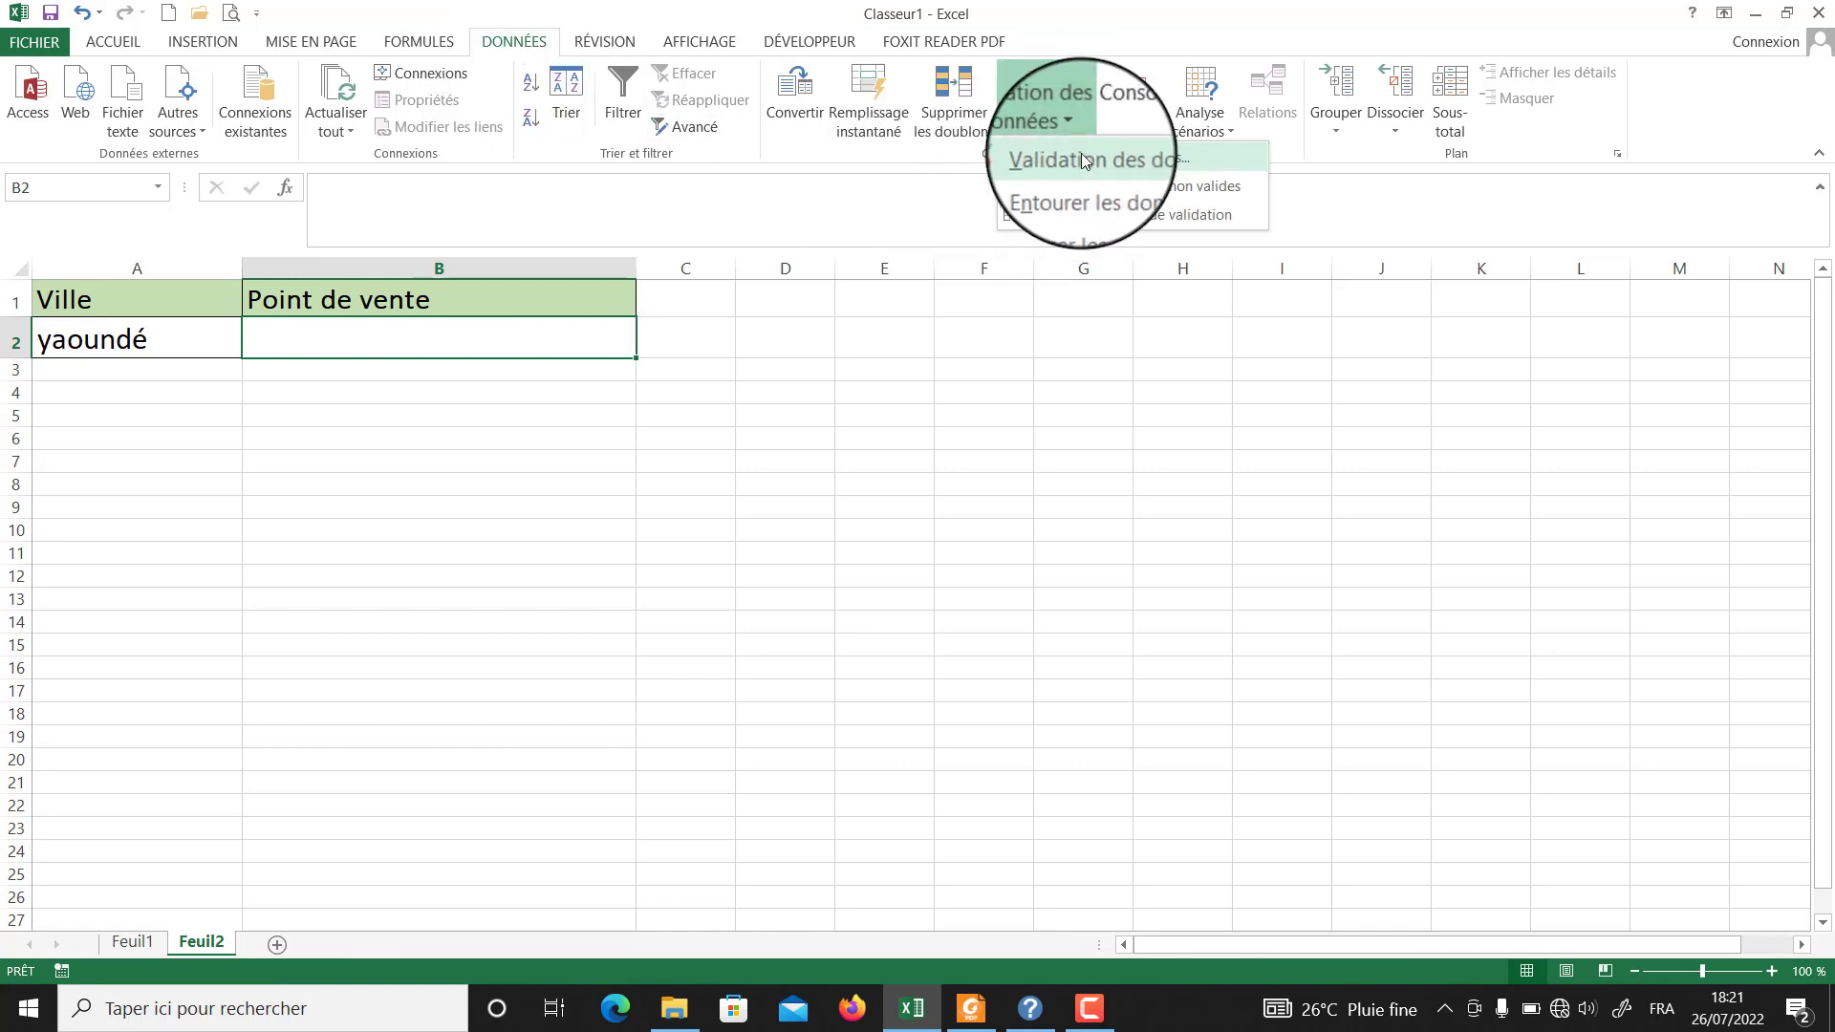
pyautogui.click(1084, 159)
pyautogui.click(872, 361)
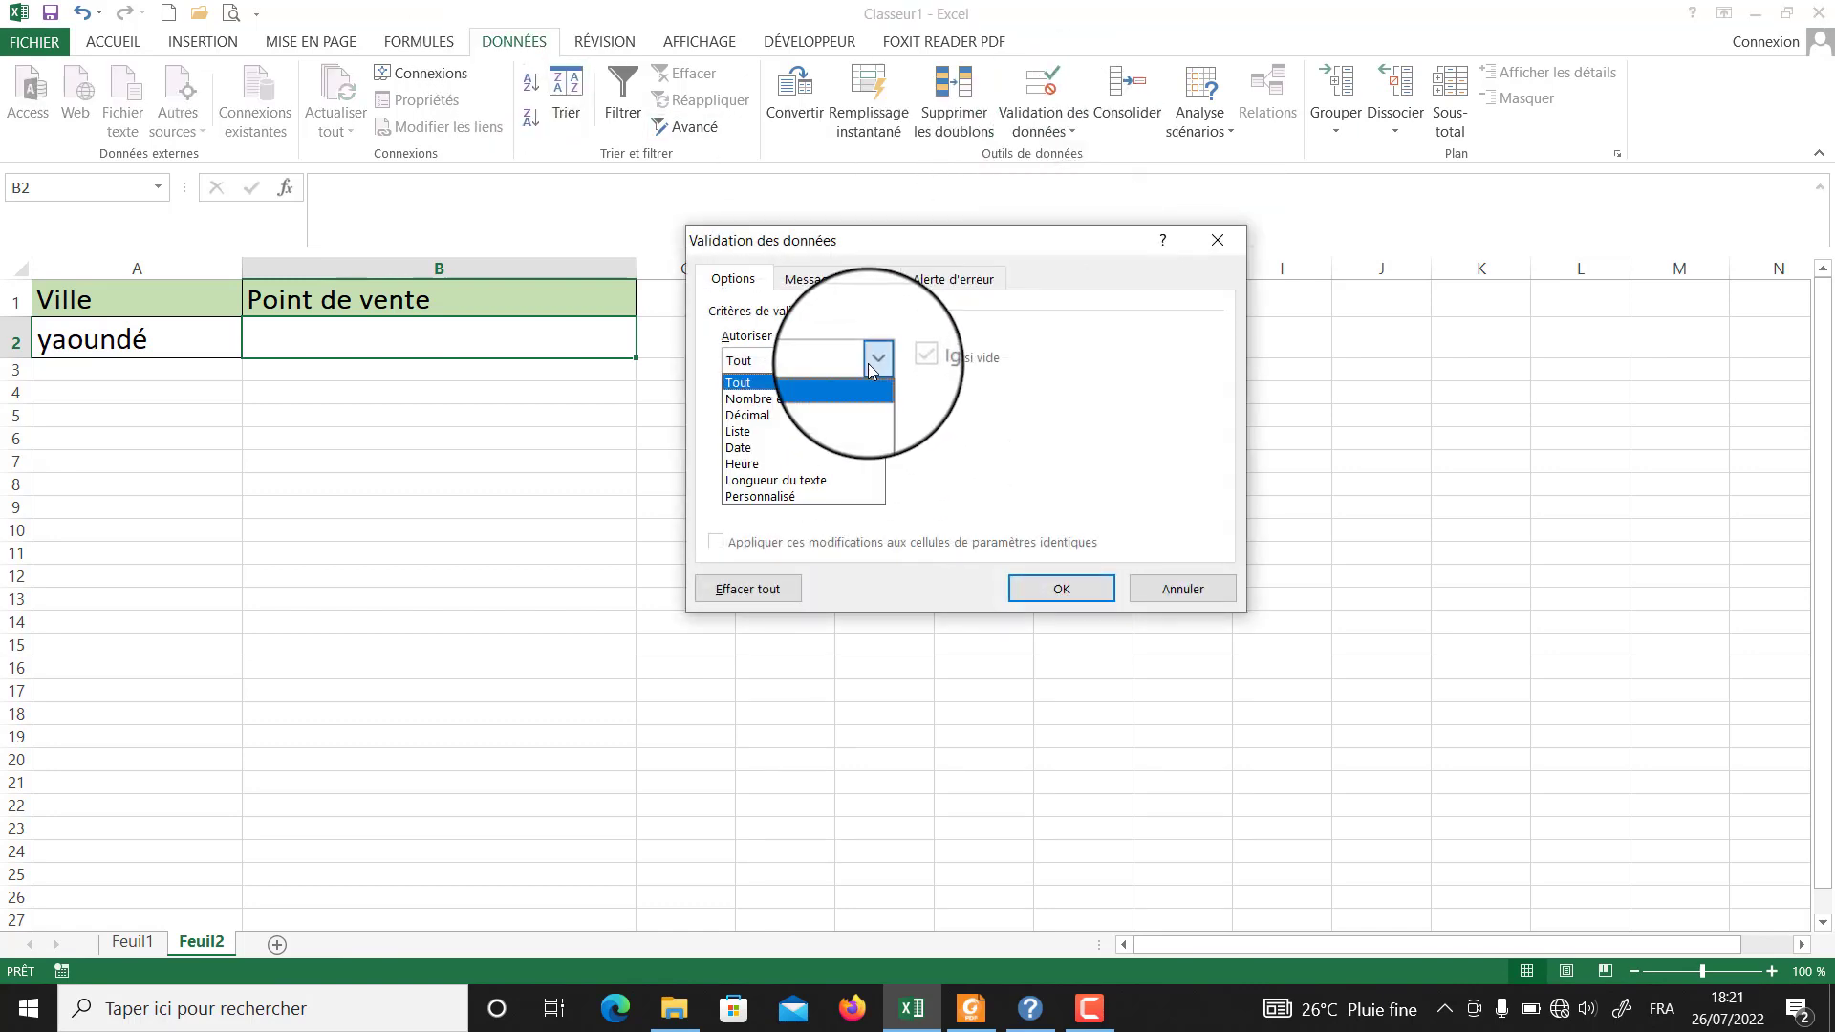
pyautogui.click(803, 432)
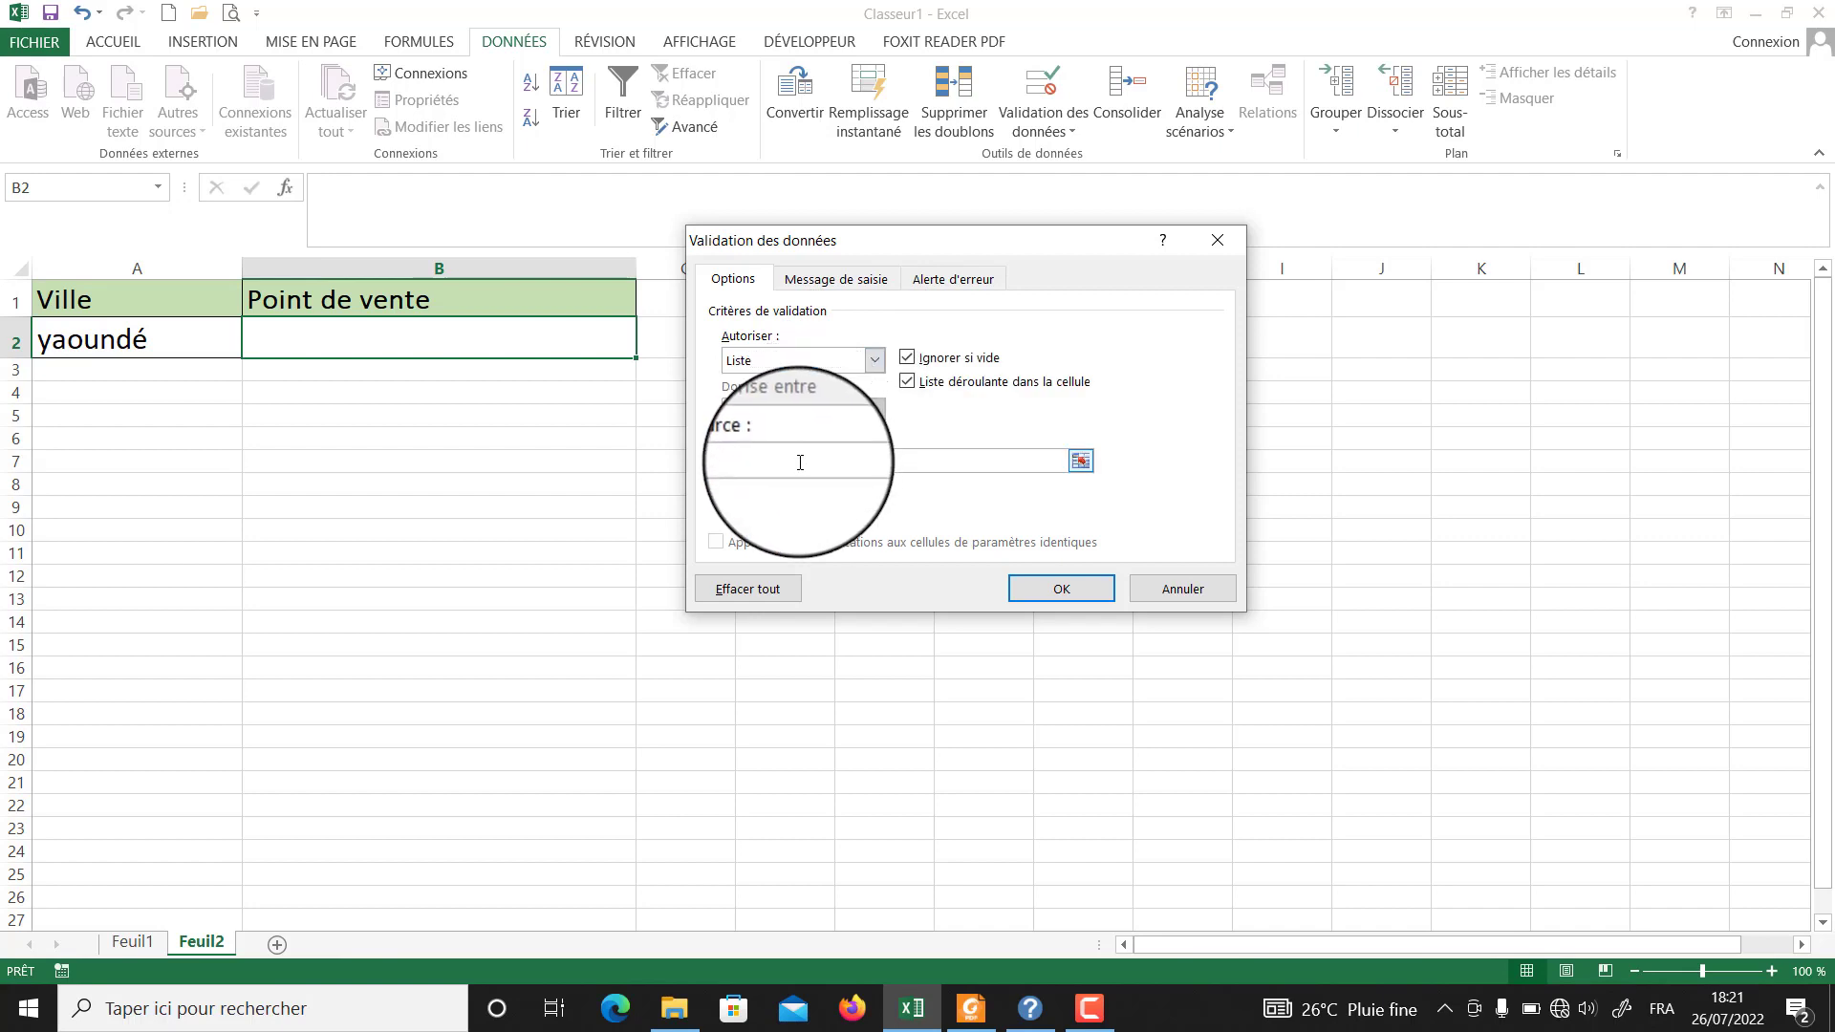
pyautogui.click(800, 463)
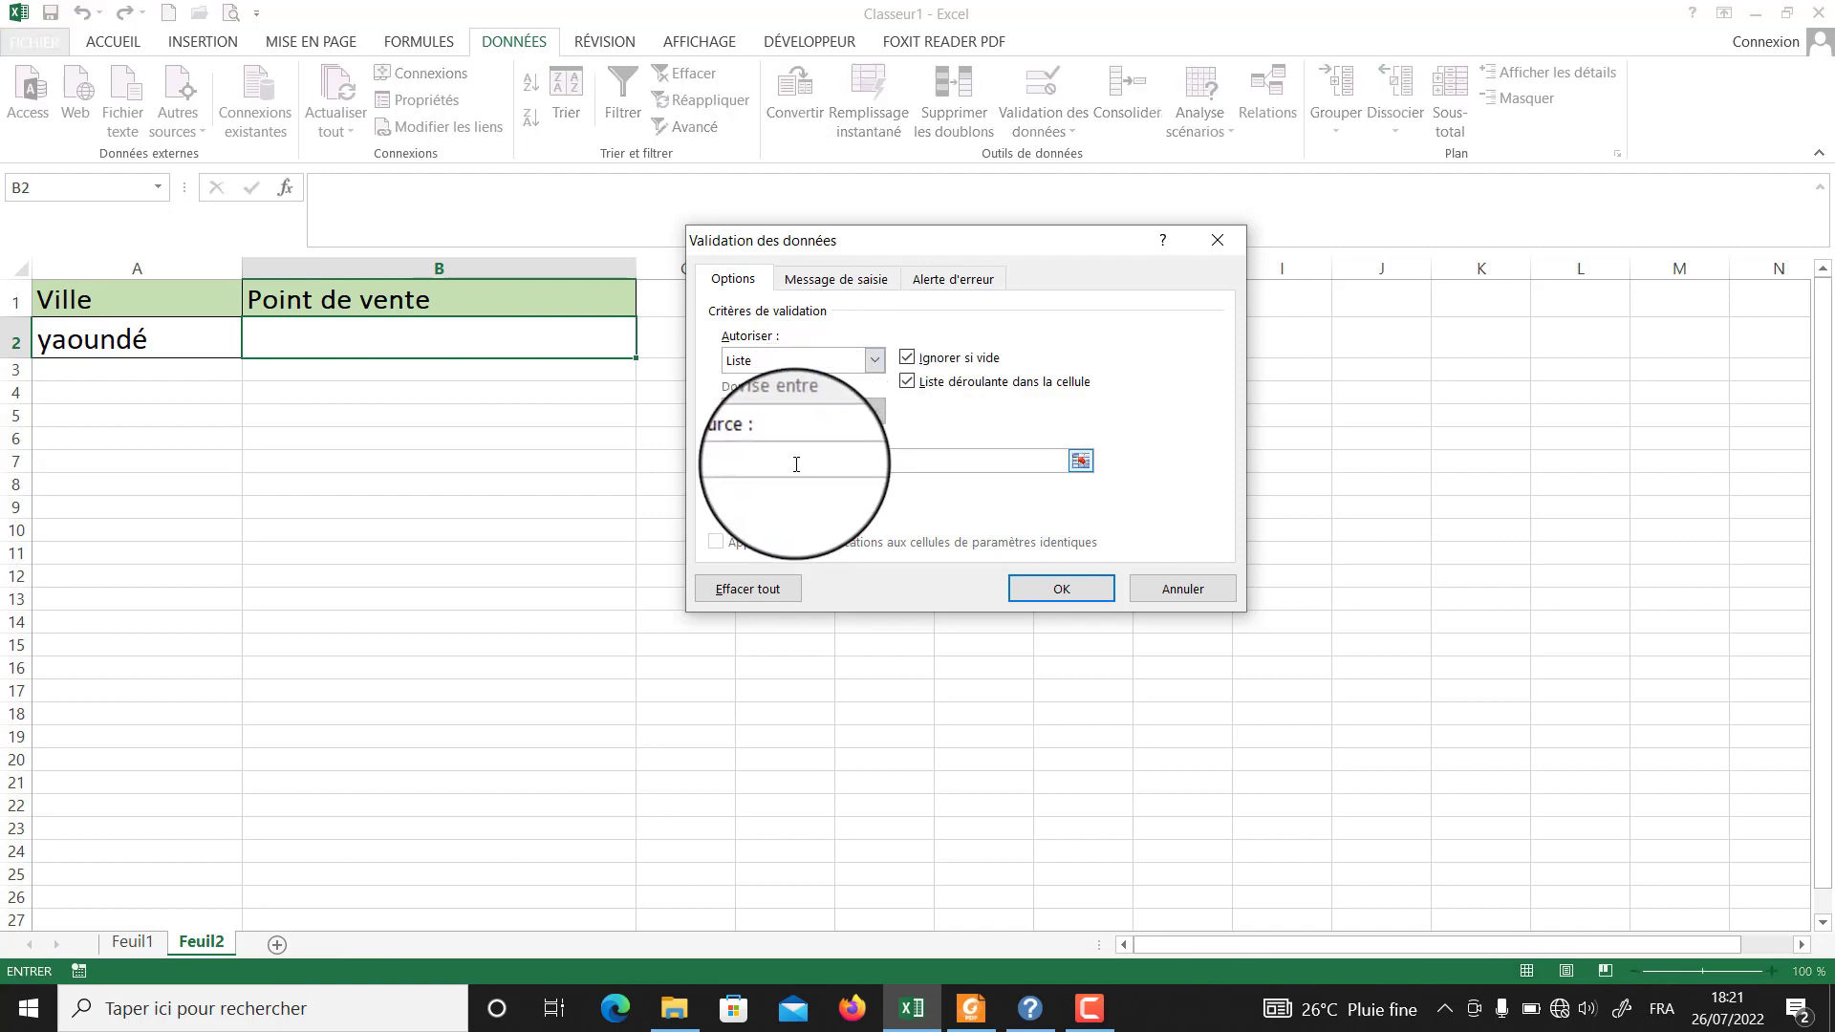
pyautogui.write('=indirect(')
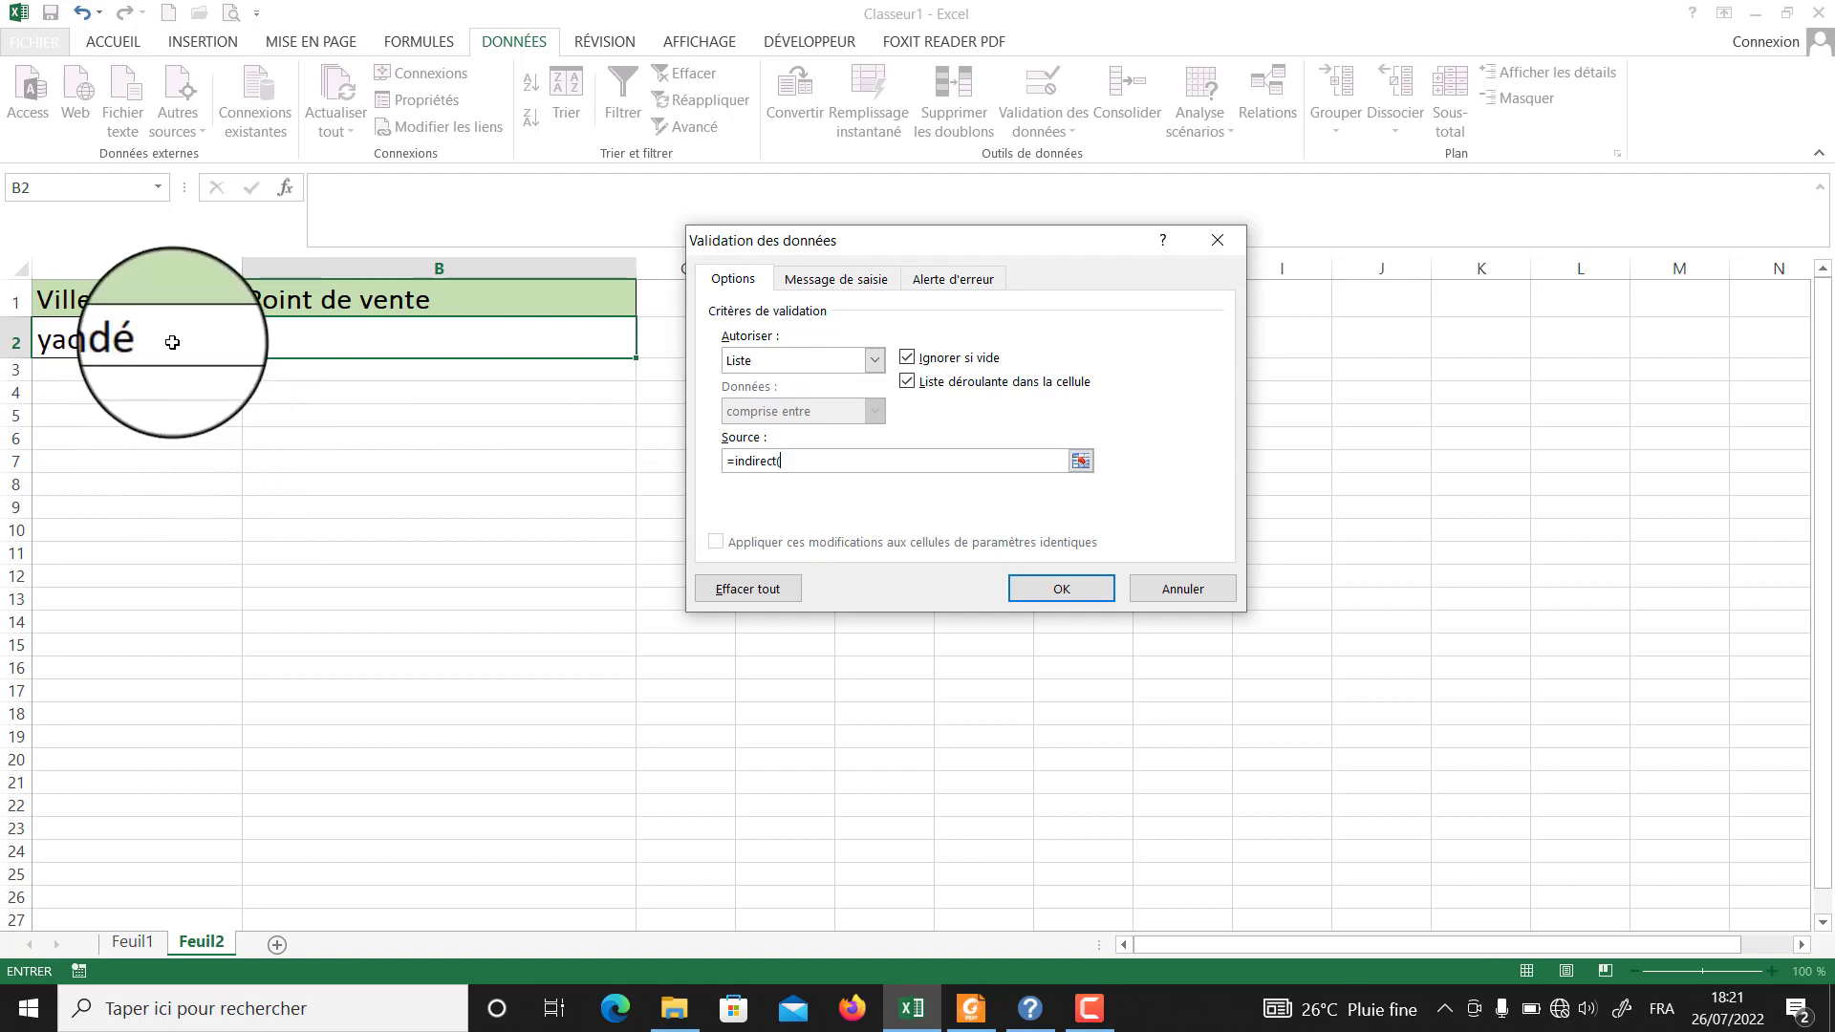
pyautogui.click(172, 342)
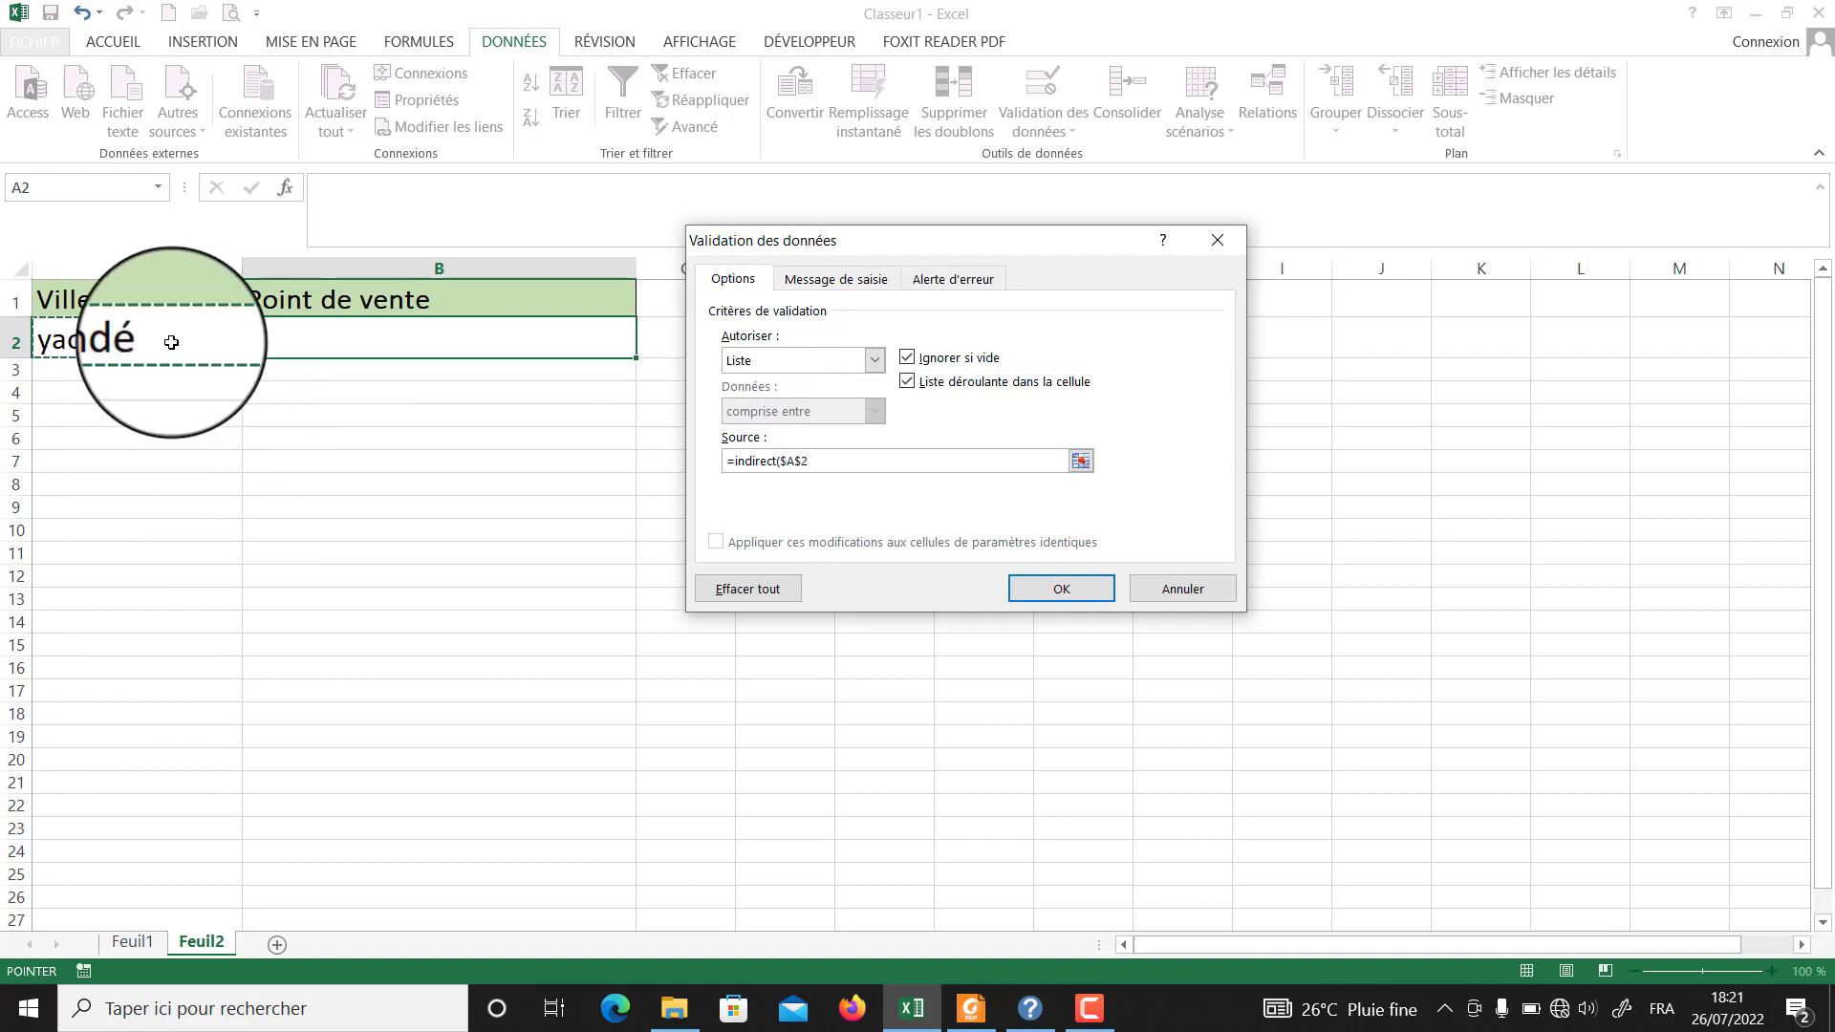
pyautogui.write(')')
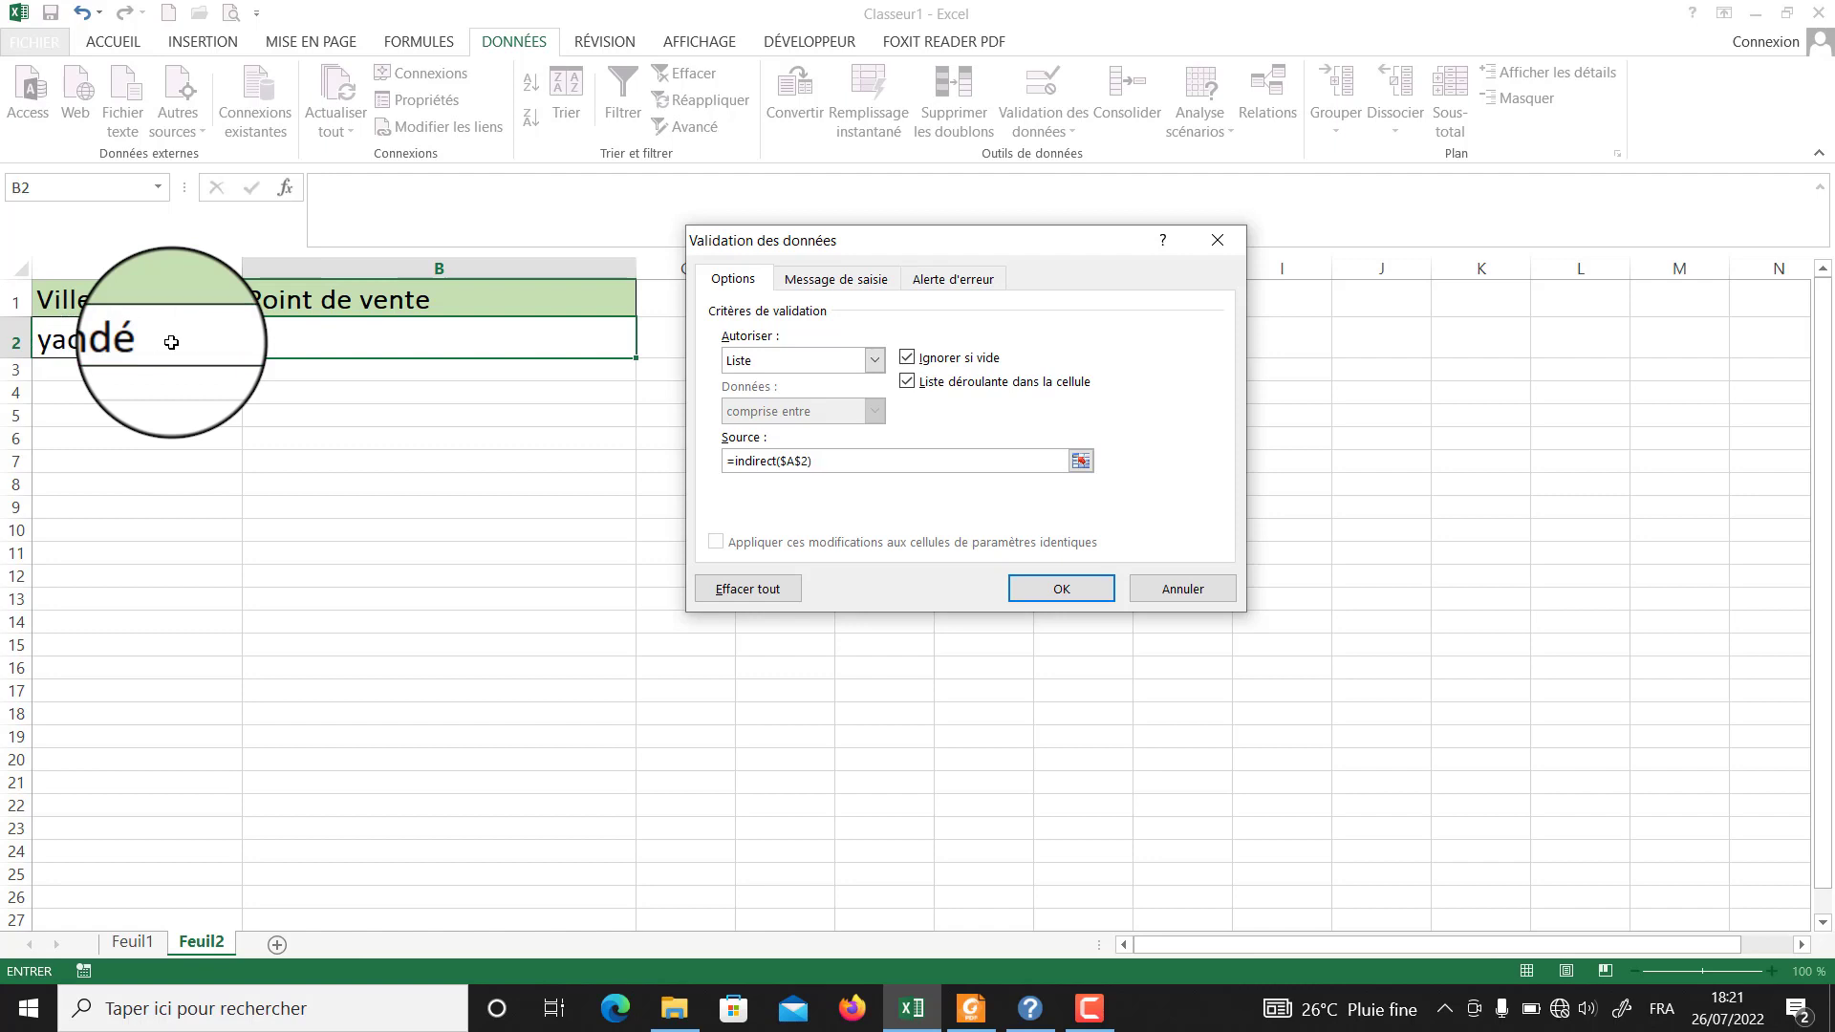
pyautogui.click(1061, 589)
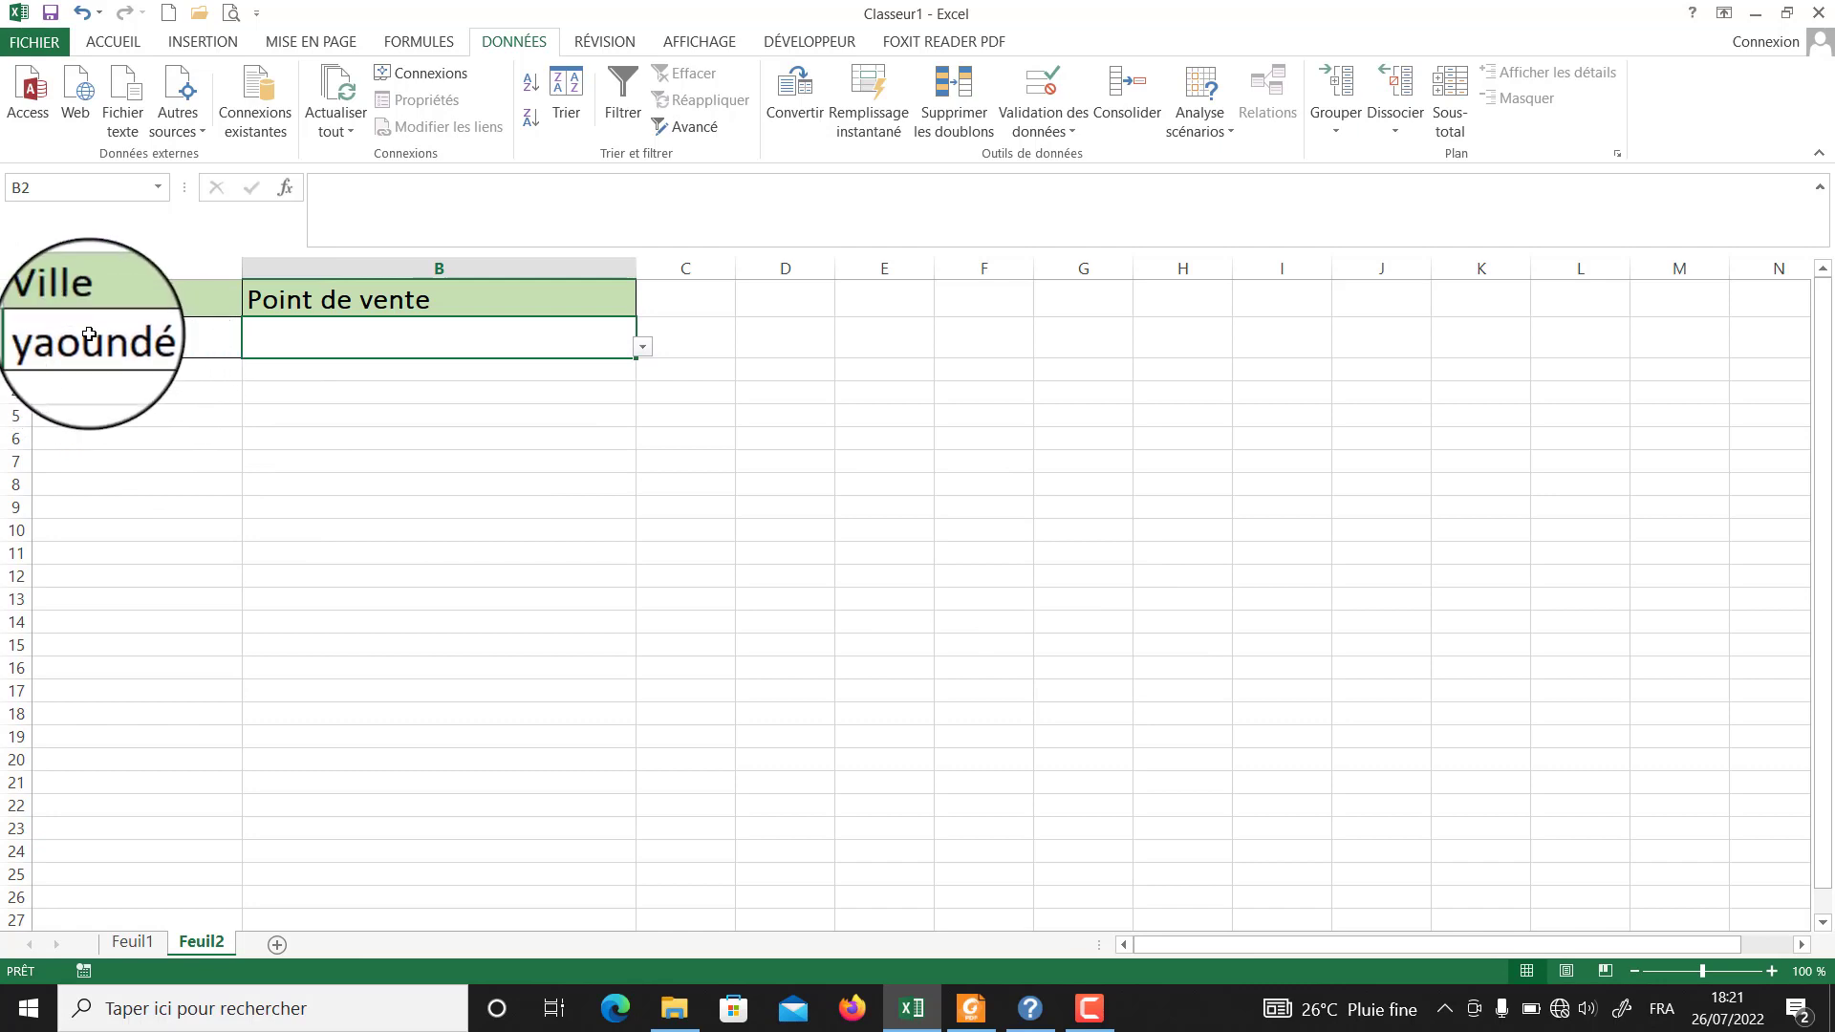
# Test the drop-down list in B2 with Point de vente mokolo and essos, finishing with Point de vente omnisport.
pyautogui.click(642, 347)
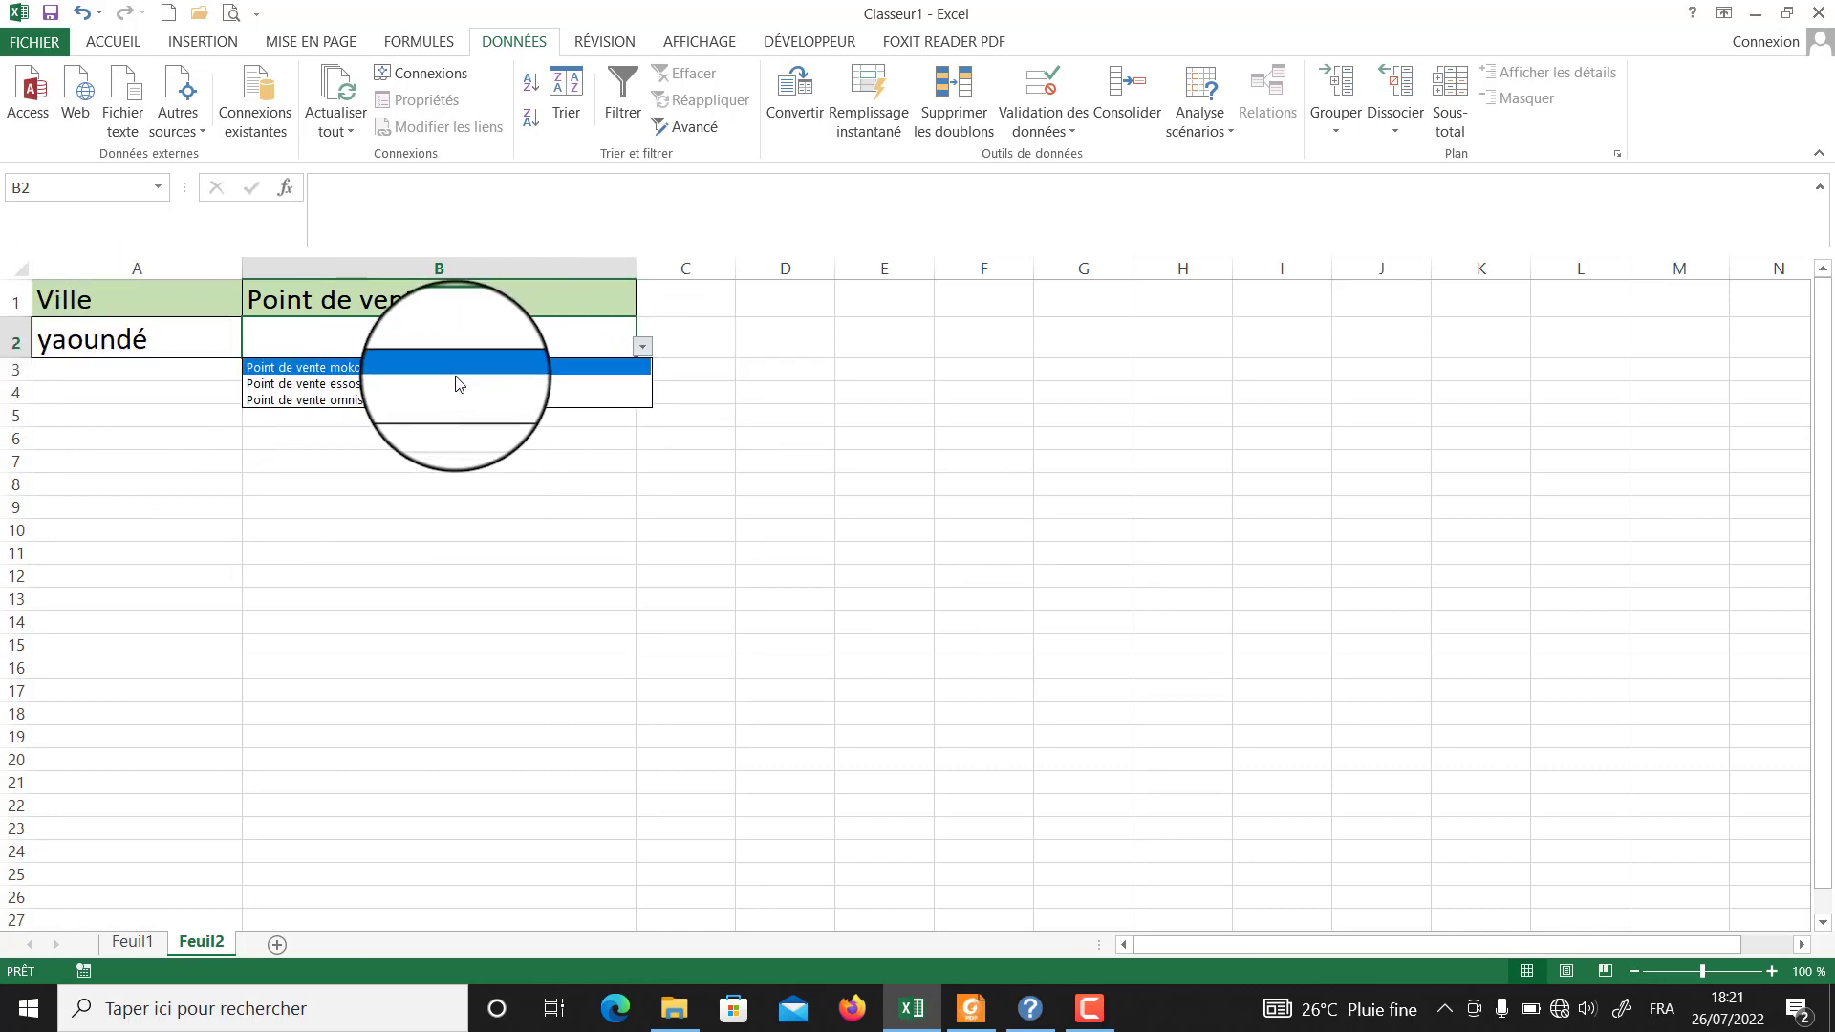
pyautogui.click(386, 374)
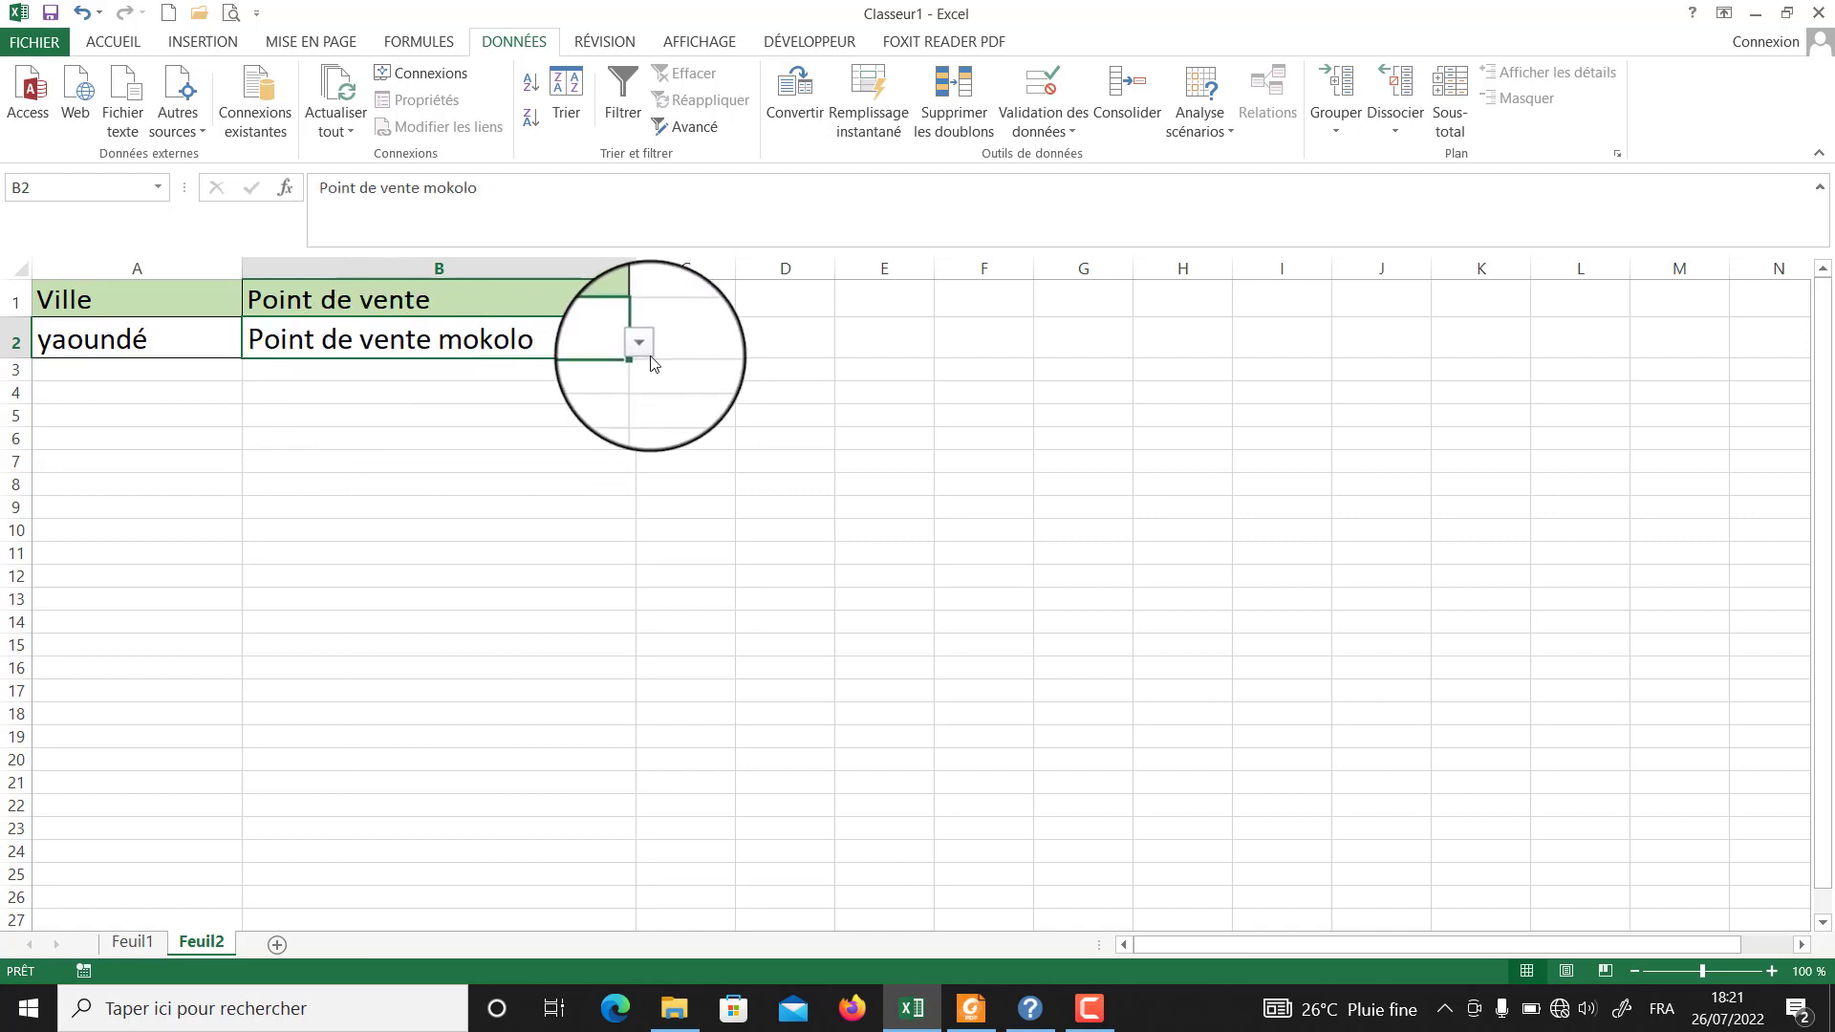
pyautogui.click(642, 347)
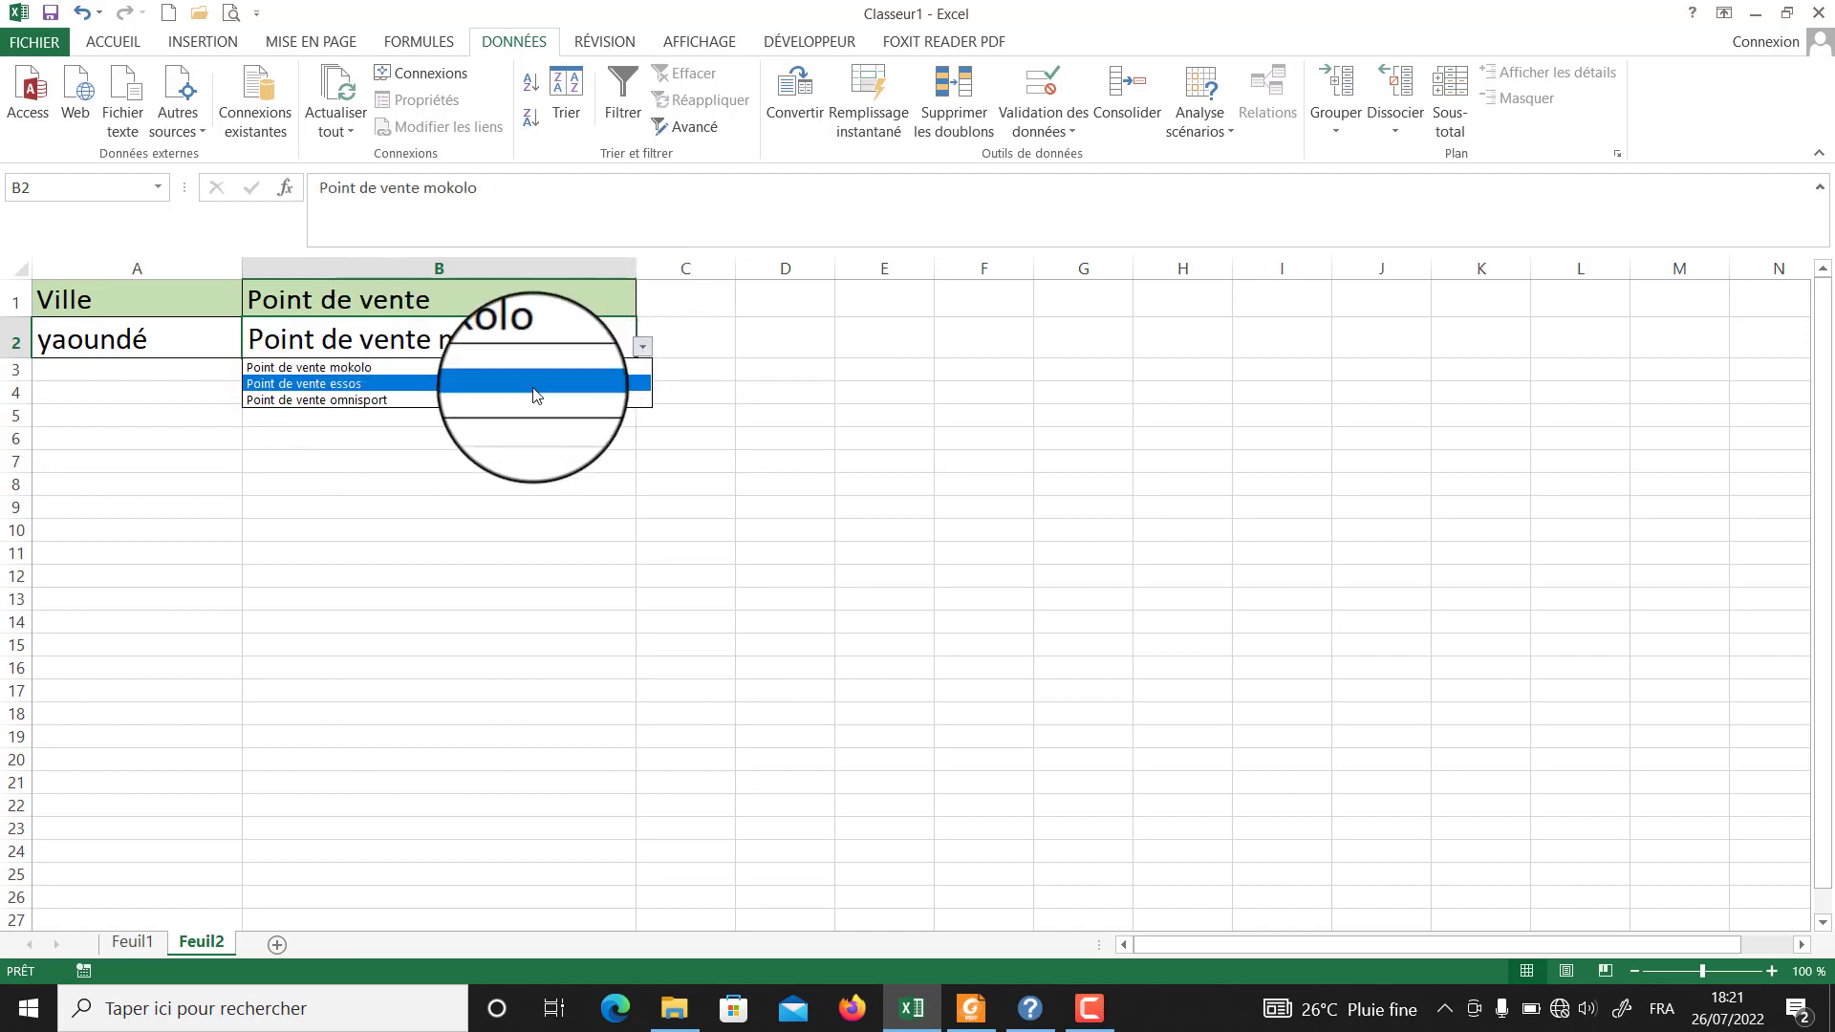
pyautogui.click(530, 383)
pyautogui.click(651, 346)
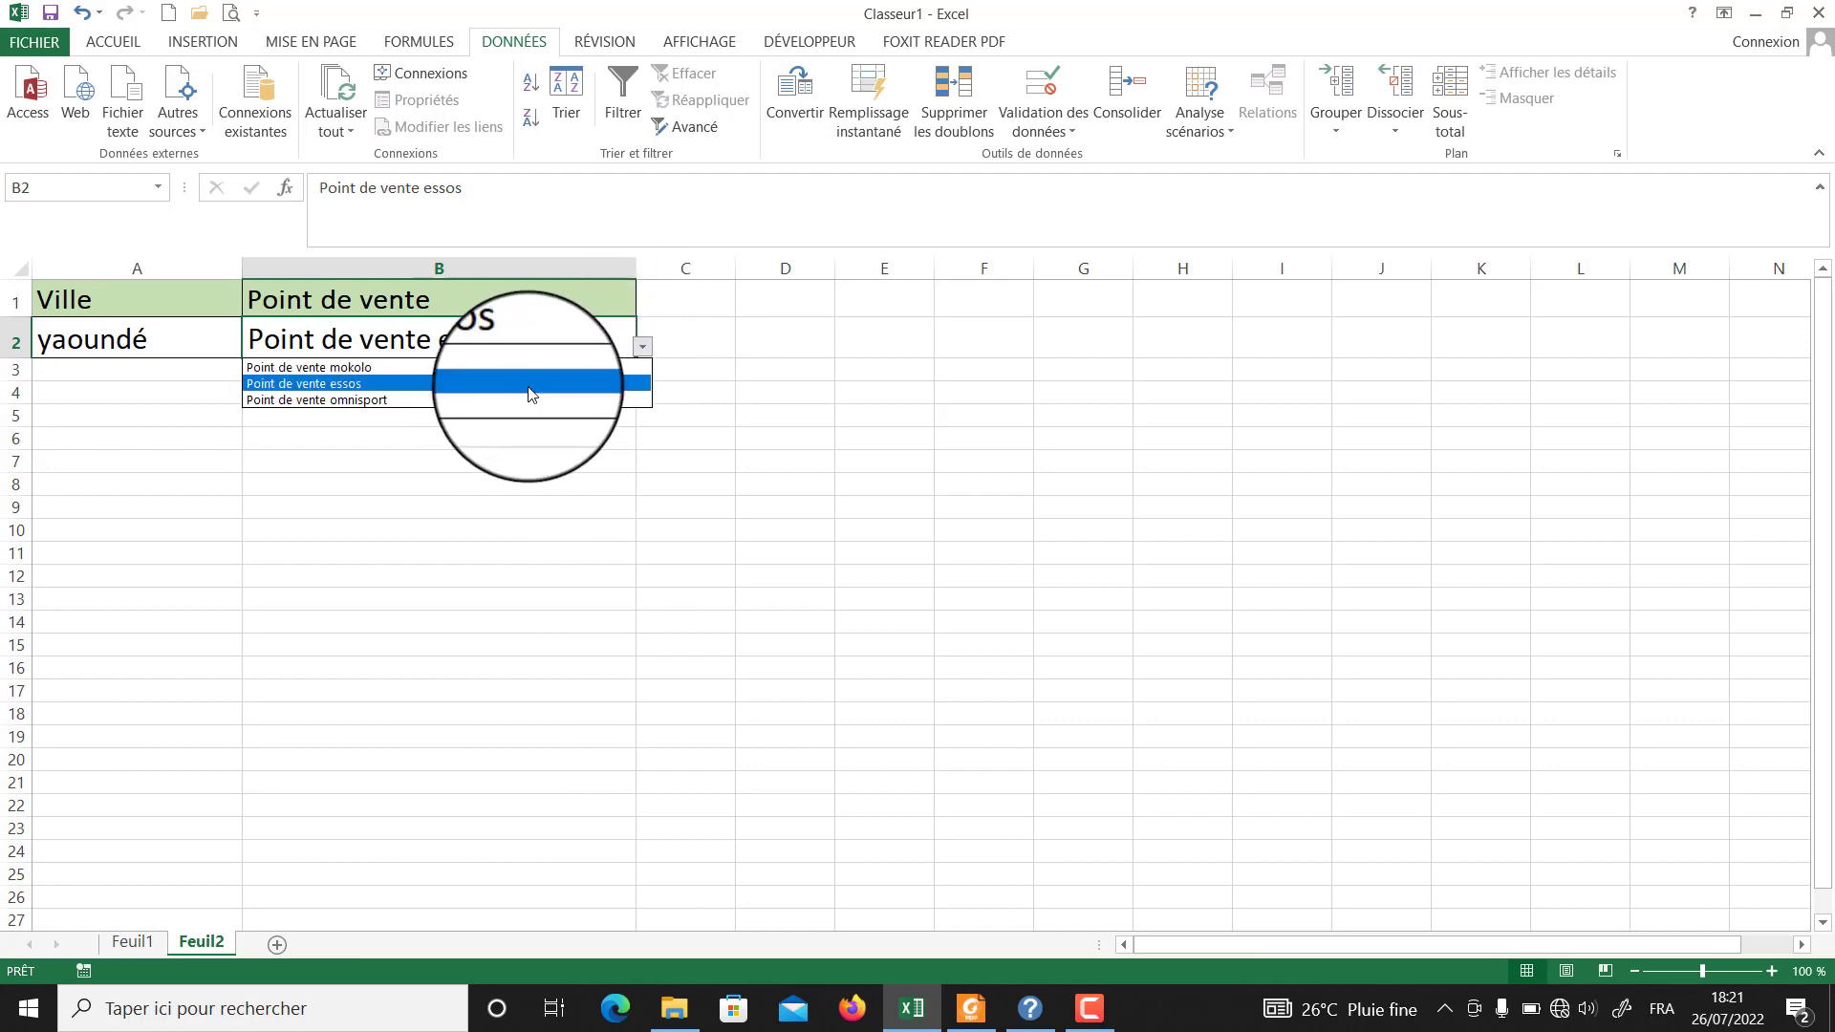
pyautogui.click(501, 400)
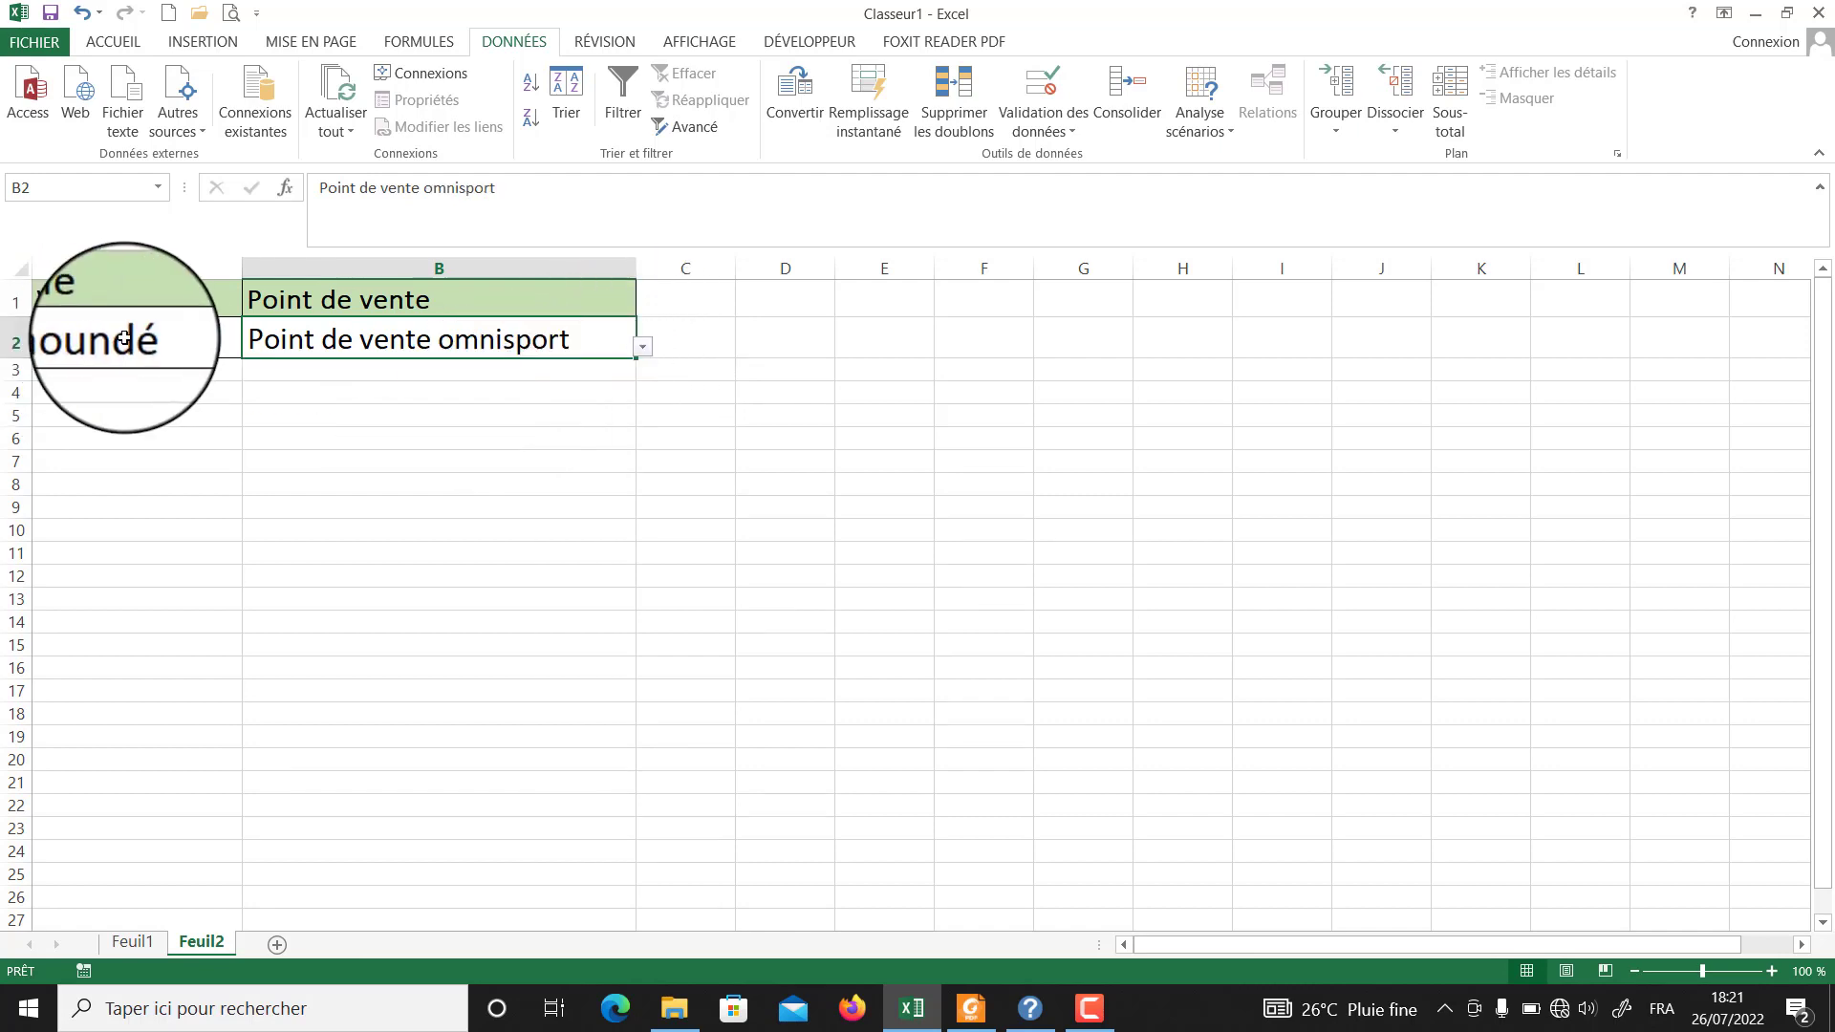
# Switch the city in A2 to douala and test the B2 list with Point de vente bonaberi and Point de vente akwa.
pyautogui.click(191, 342)
pyautogui.click(249, 346)
pyautogui.click(172, 375)
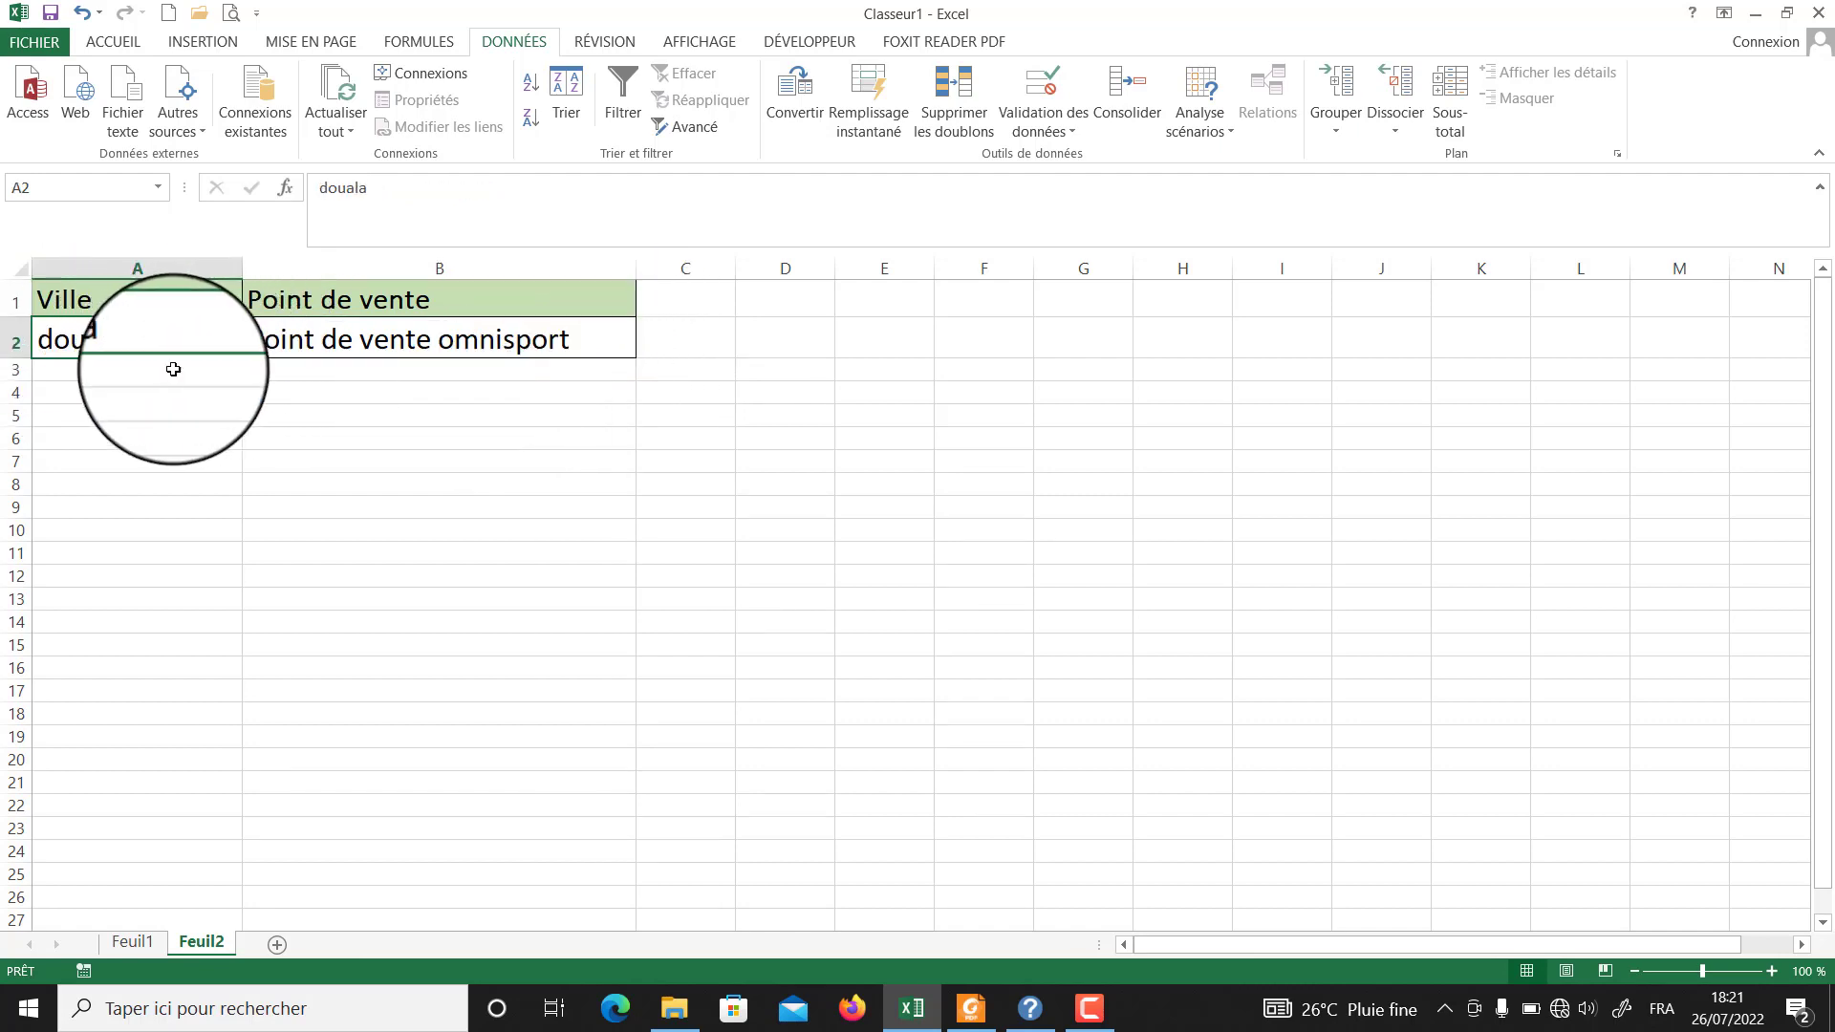
pyautogui.click(631, 356)
pyautogui.click(646, 343)
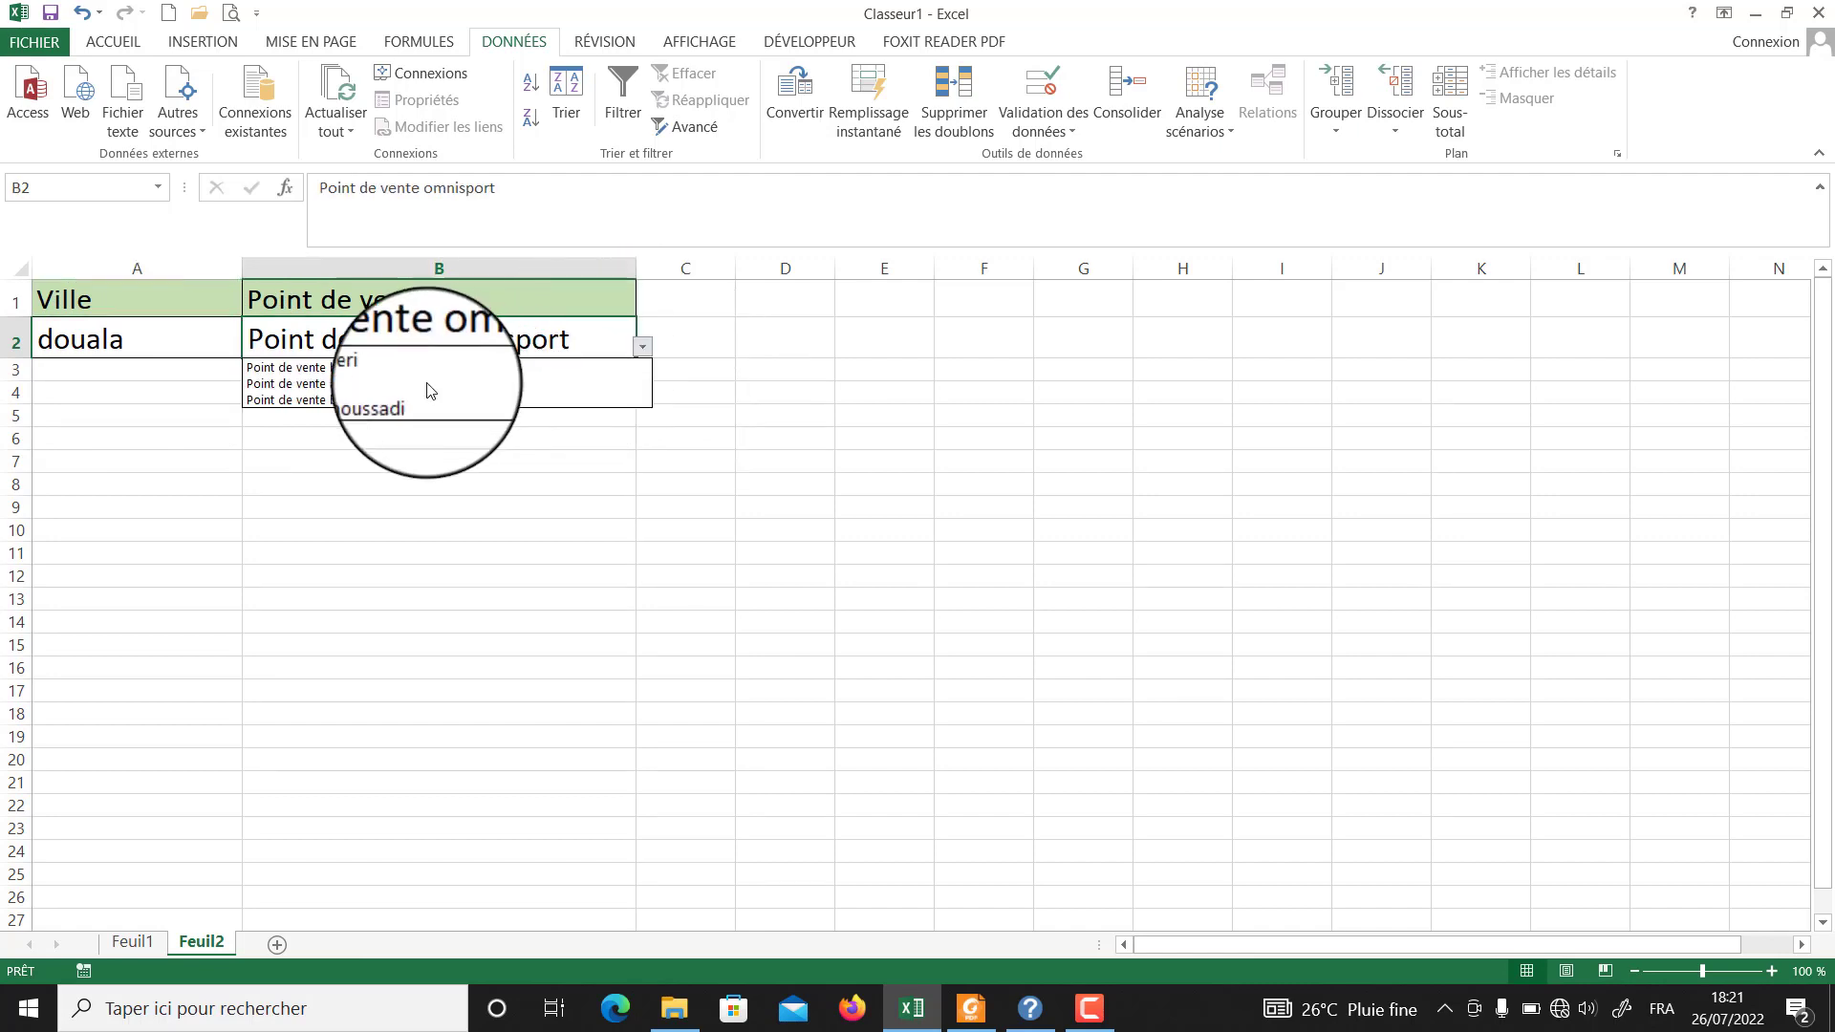
pyautogui.click(373, 376)
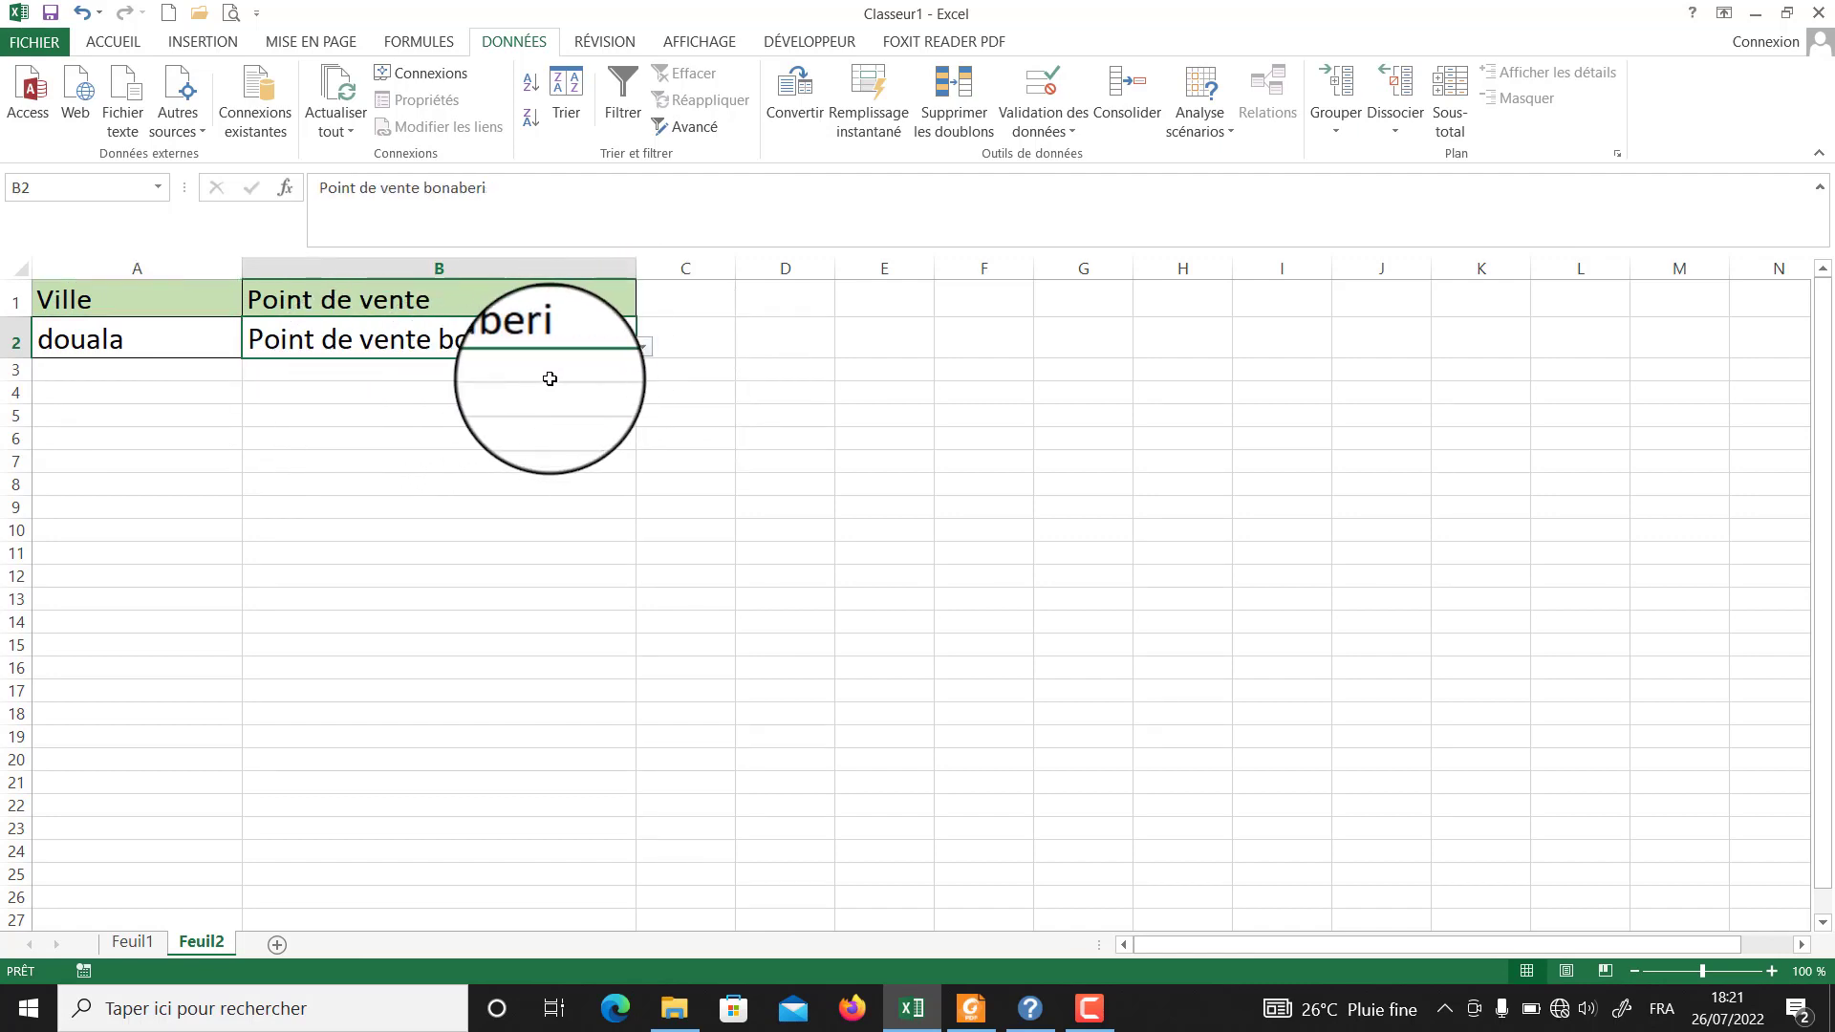
pyautogui.click(643, 350)
pyautogui.click(487, 386)
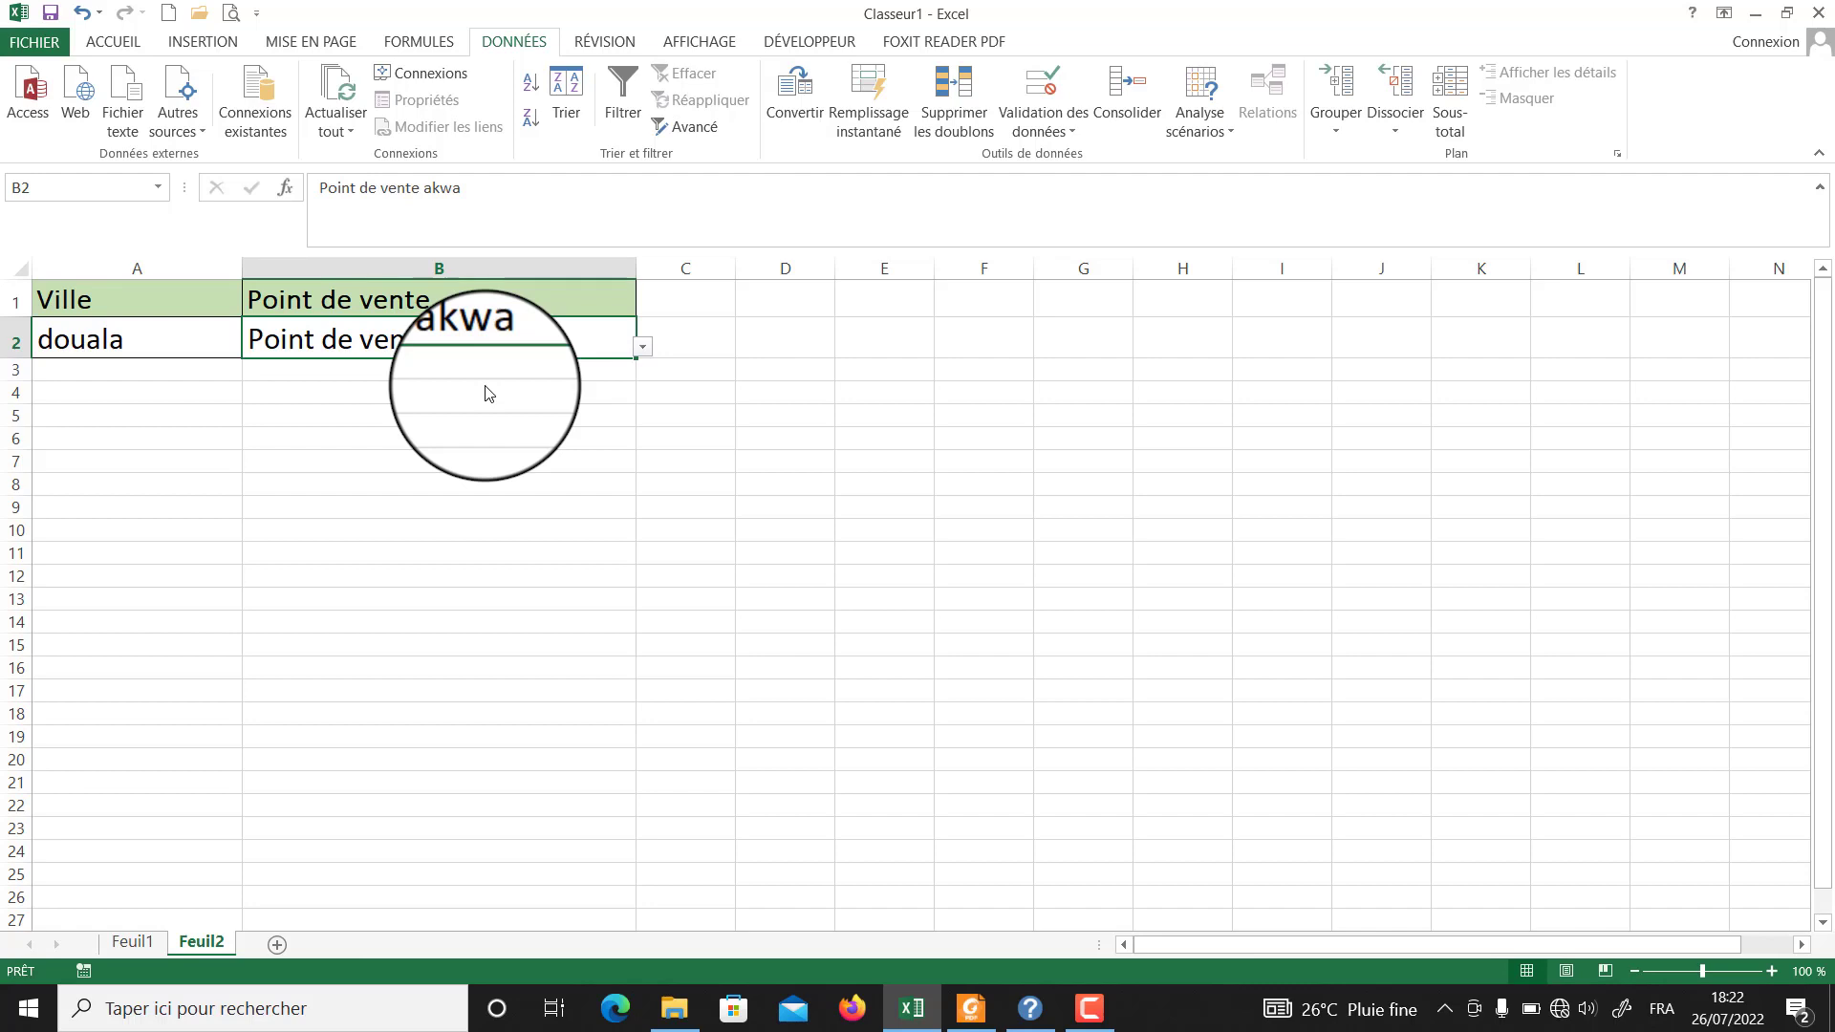
pyautogui.click(643, 346)
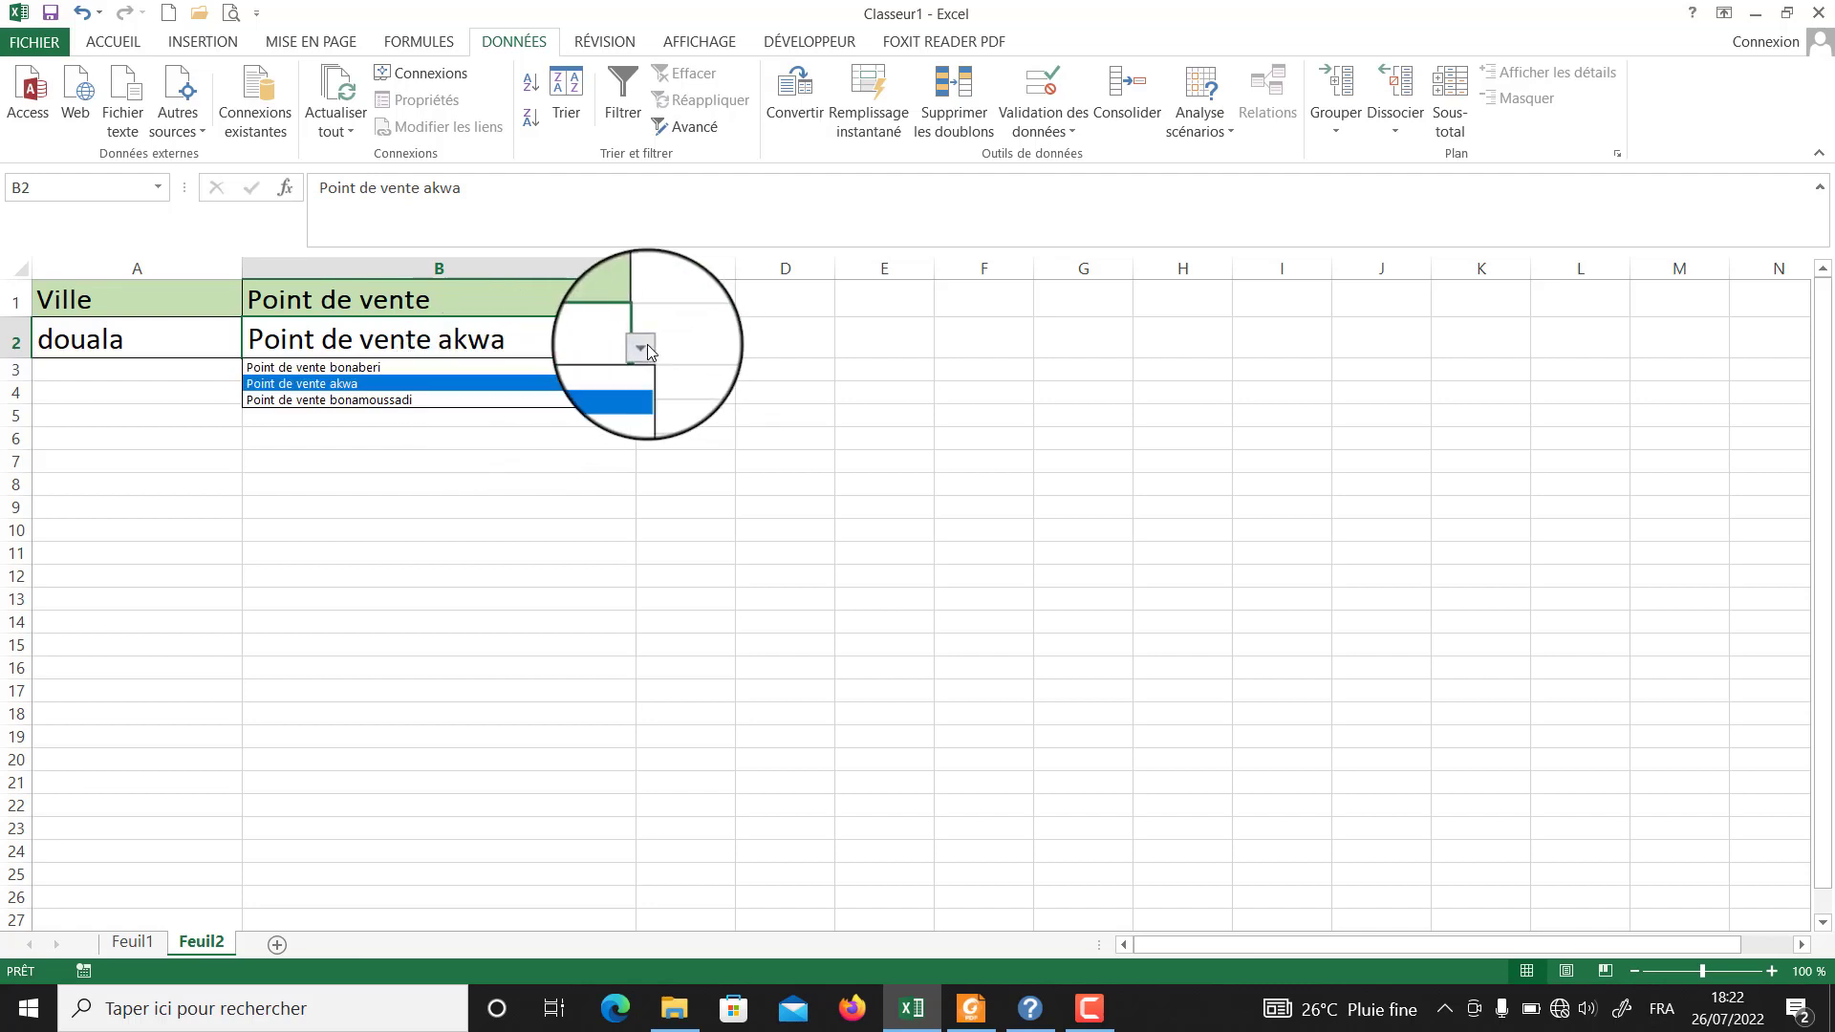
pyautogui.click(467, 336)
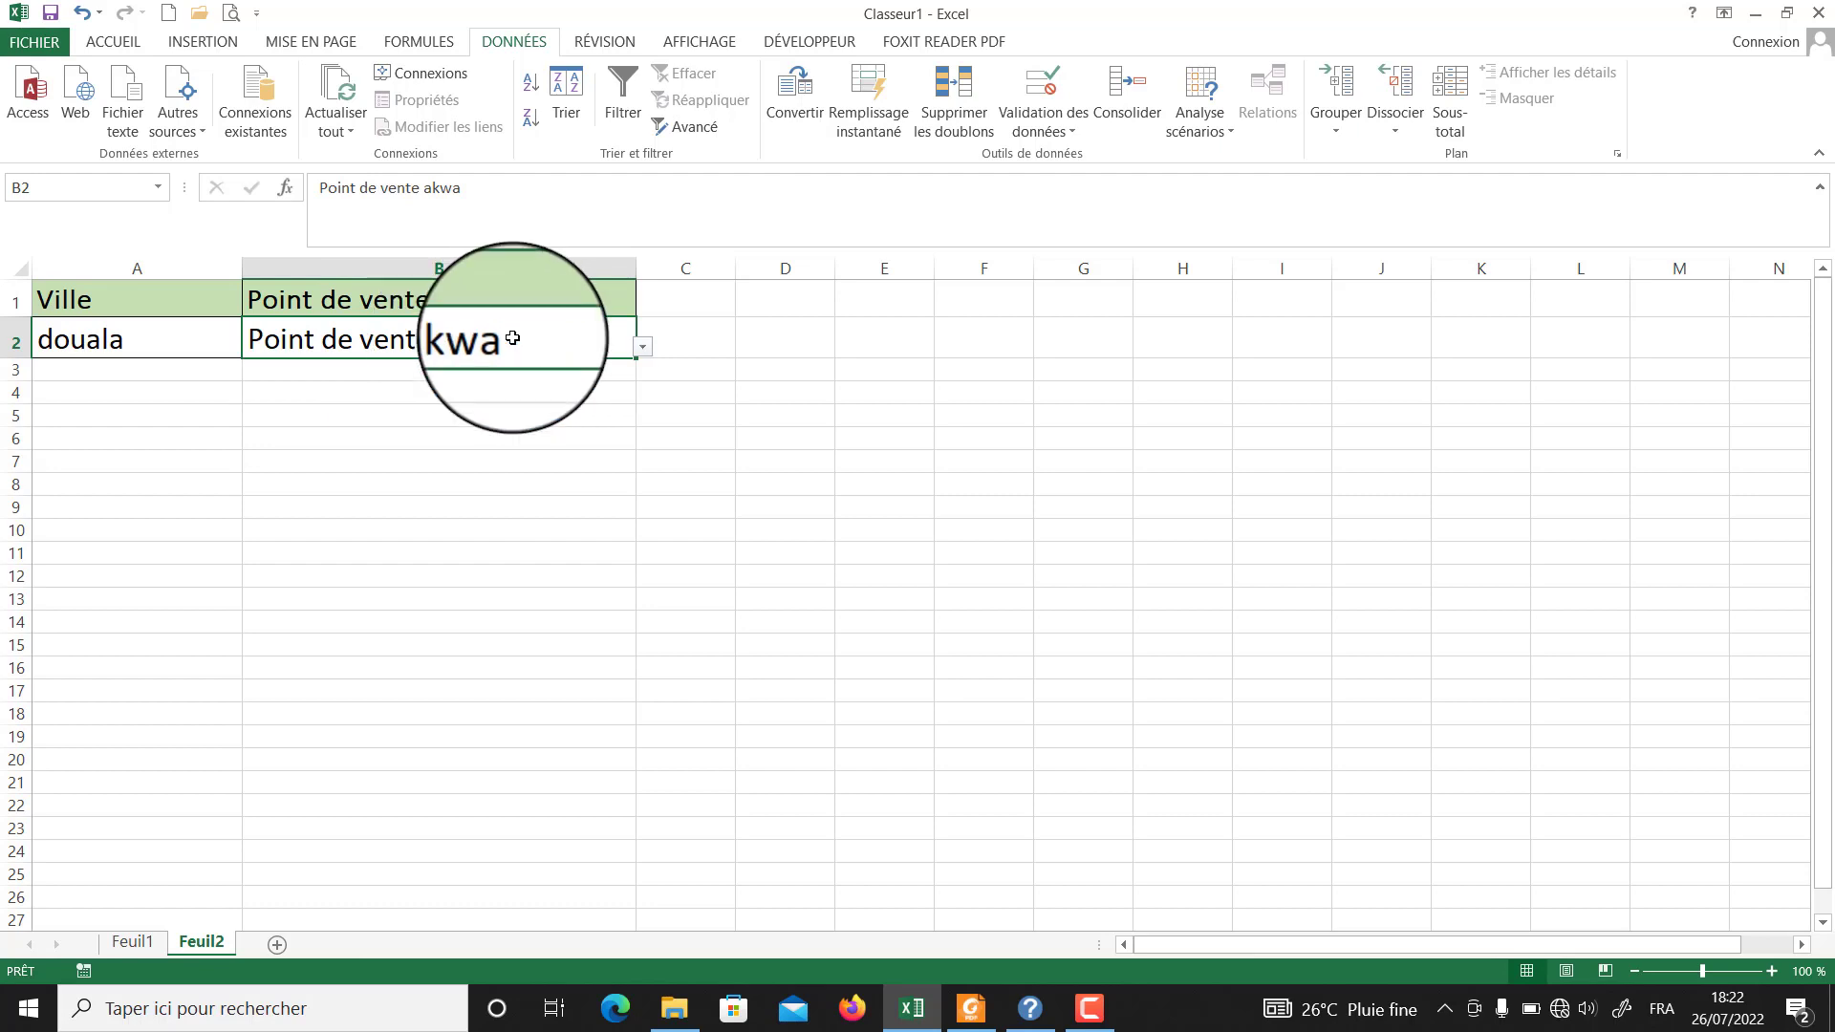
# Review the data validation criteria and INDIRECT source of cell B2, and close the dialog without changes.
pyautogui.click(1067, 122)
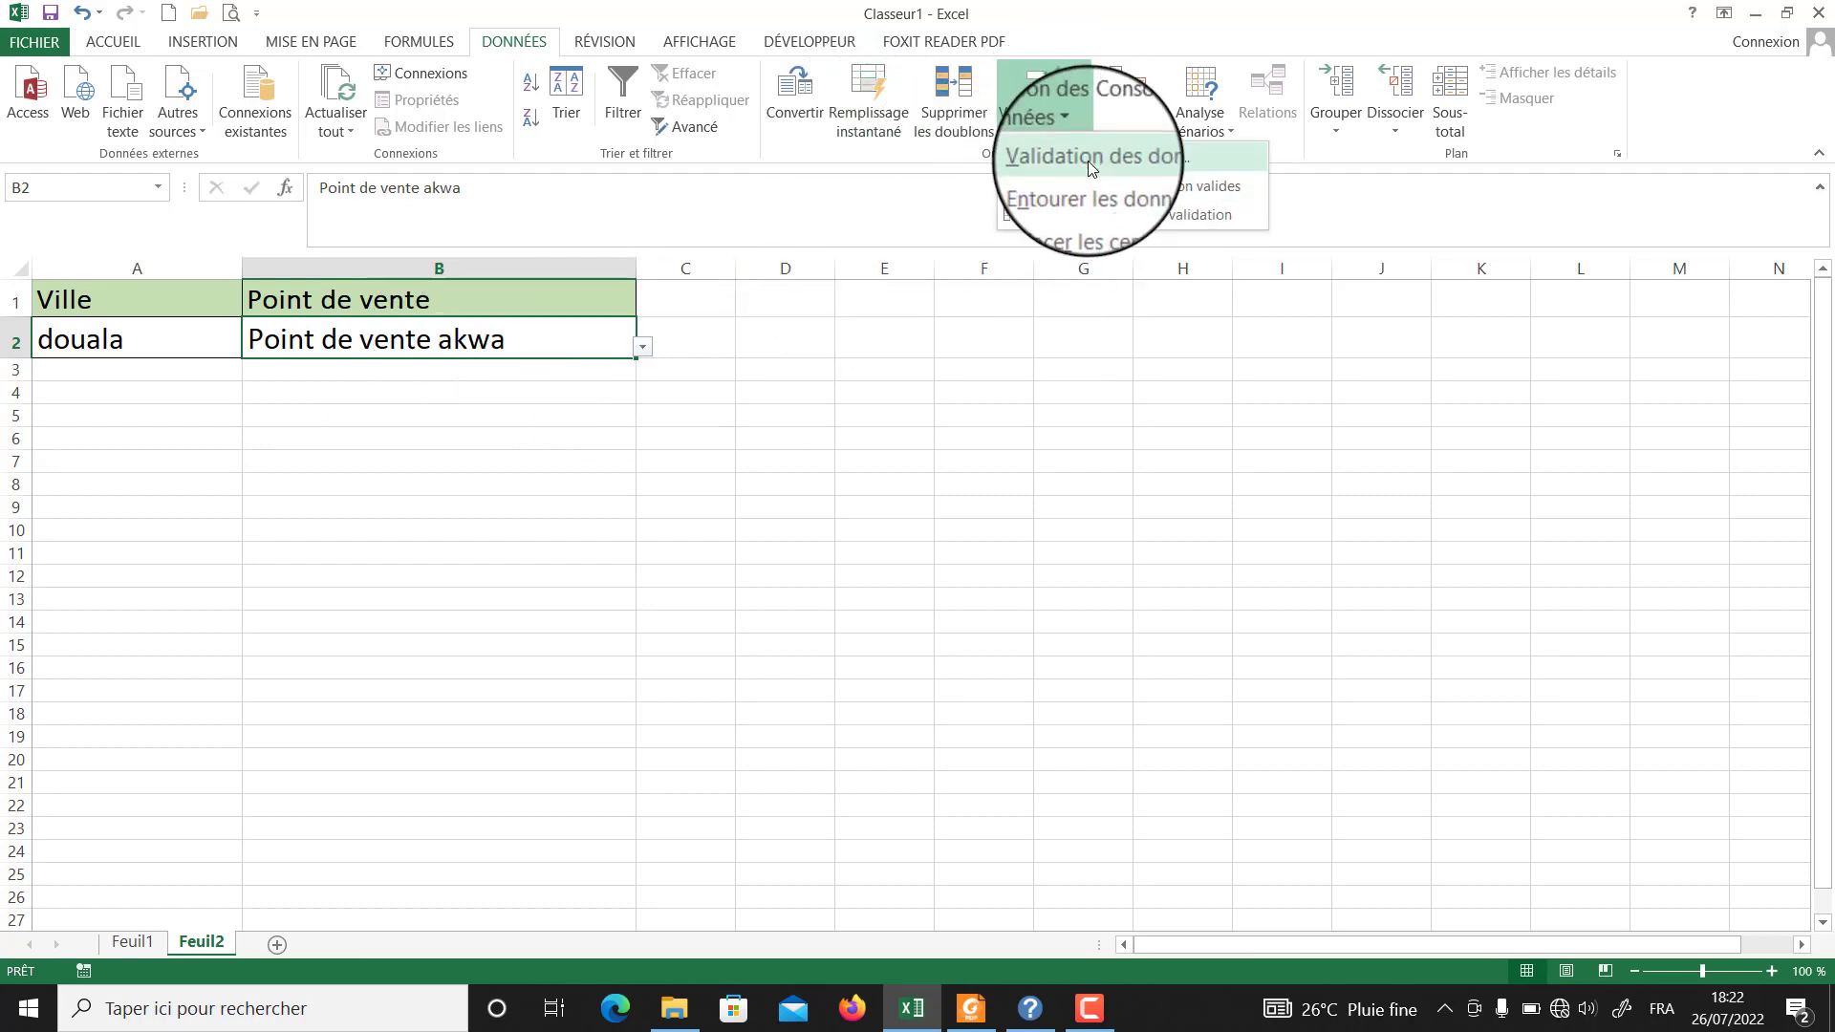
pyautogui.click(1088, 160)
pyautogui.moveTo(909, 252); pyautogui.dragTo(998, 247)
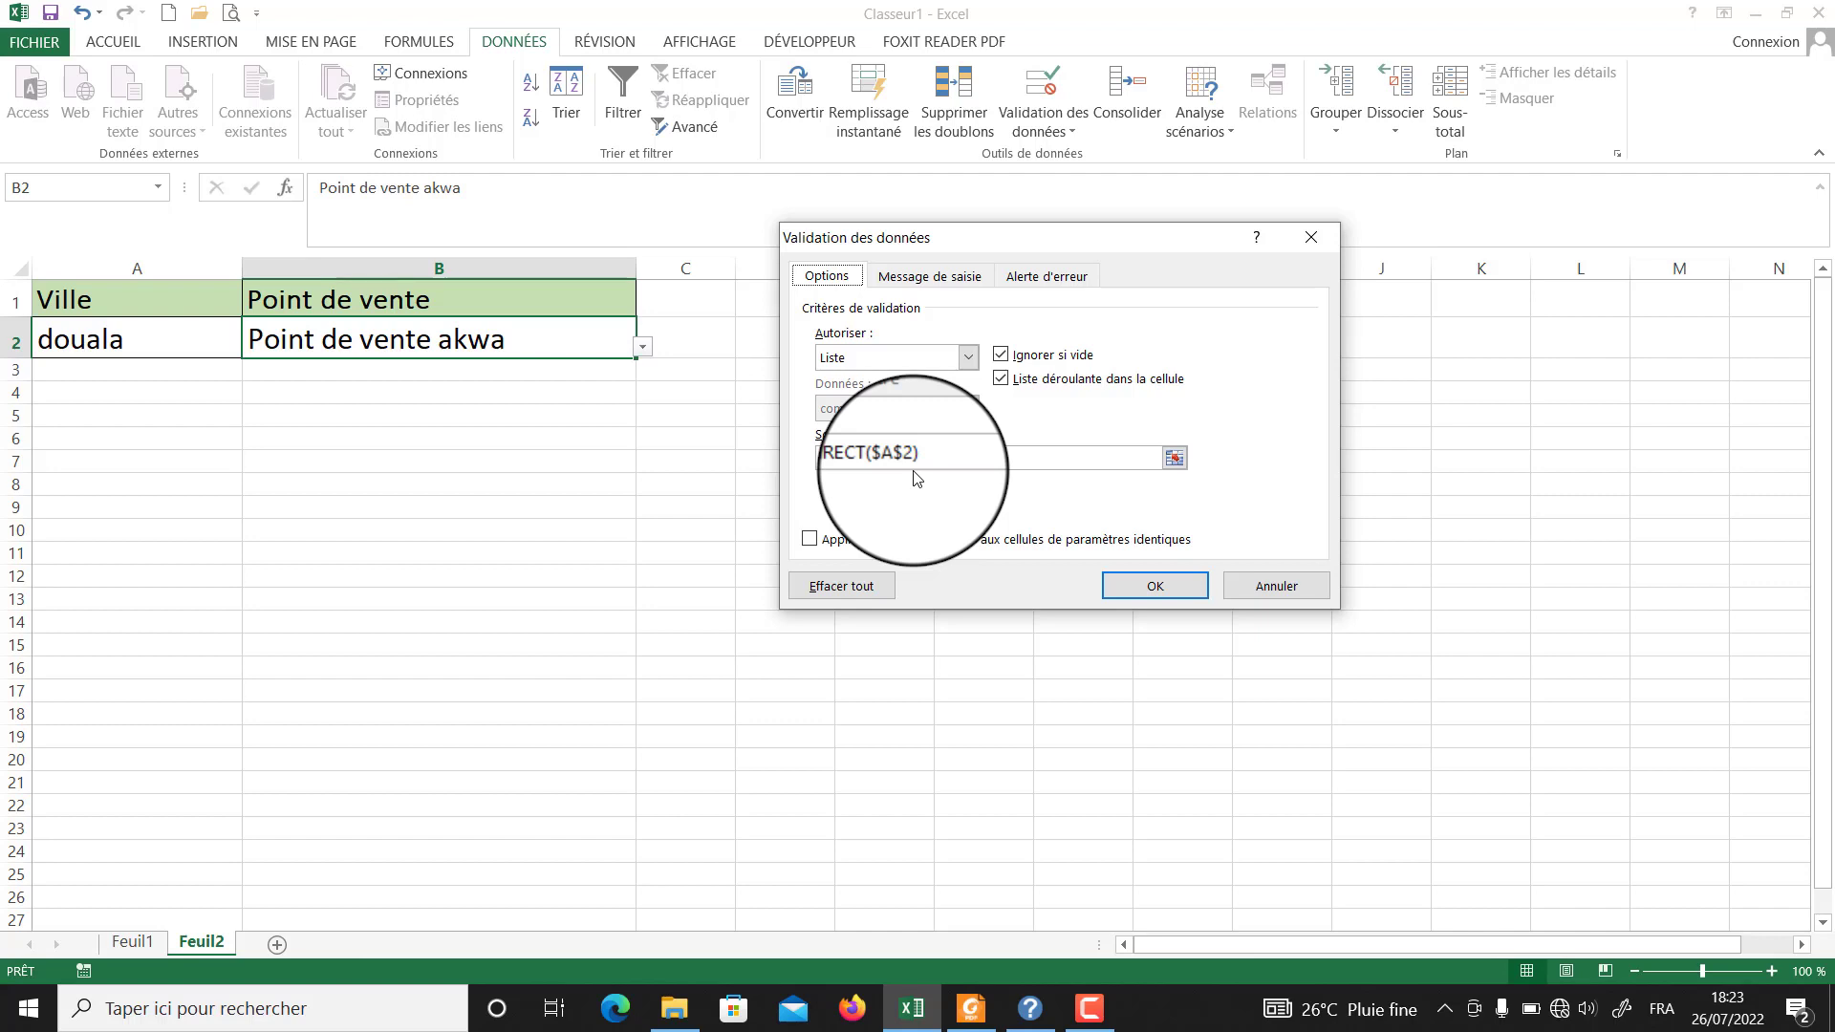
pyautogui.click(1310, 237)
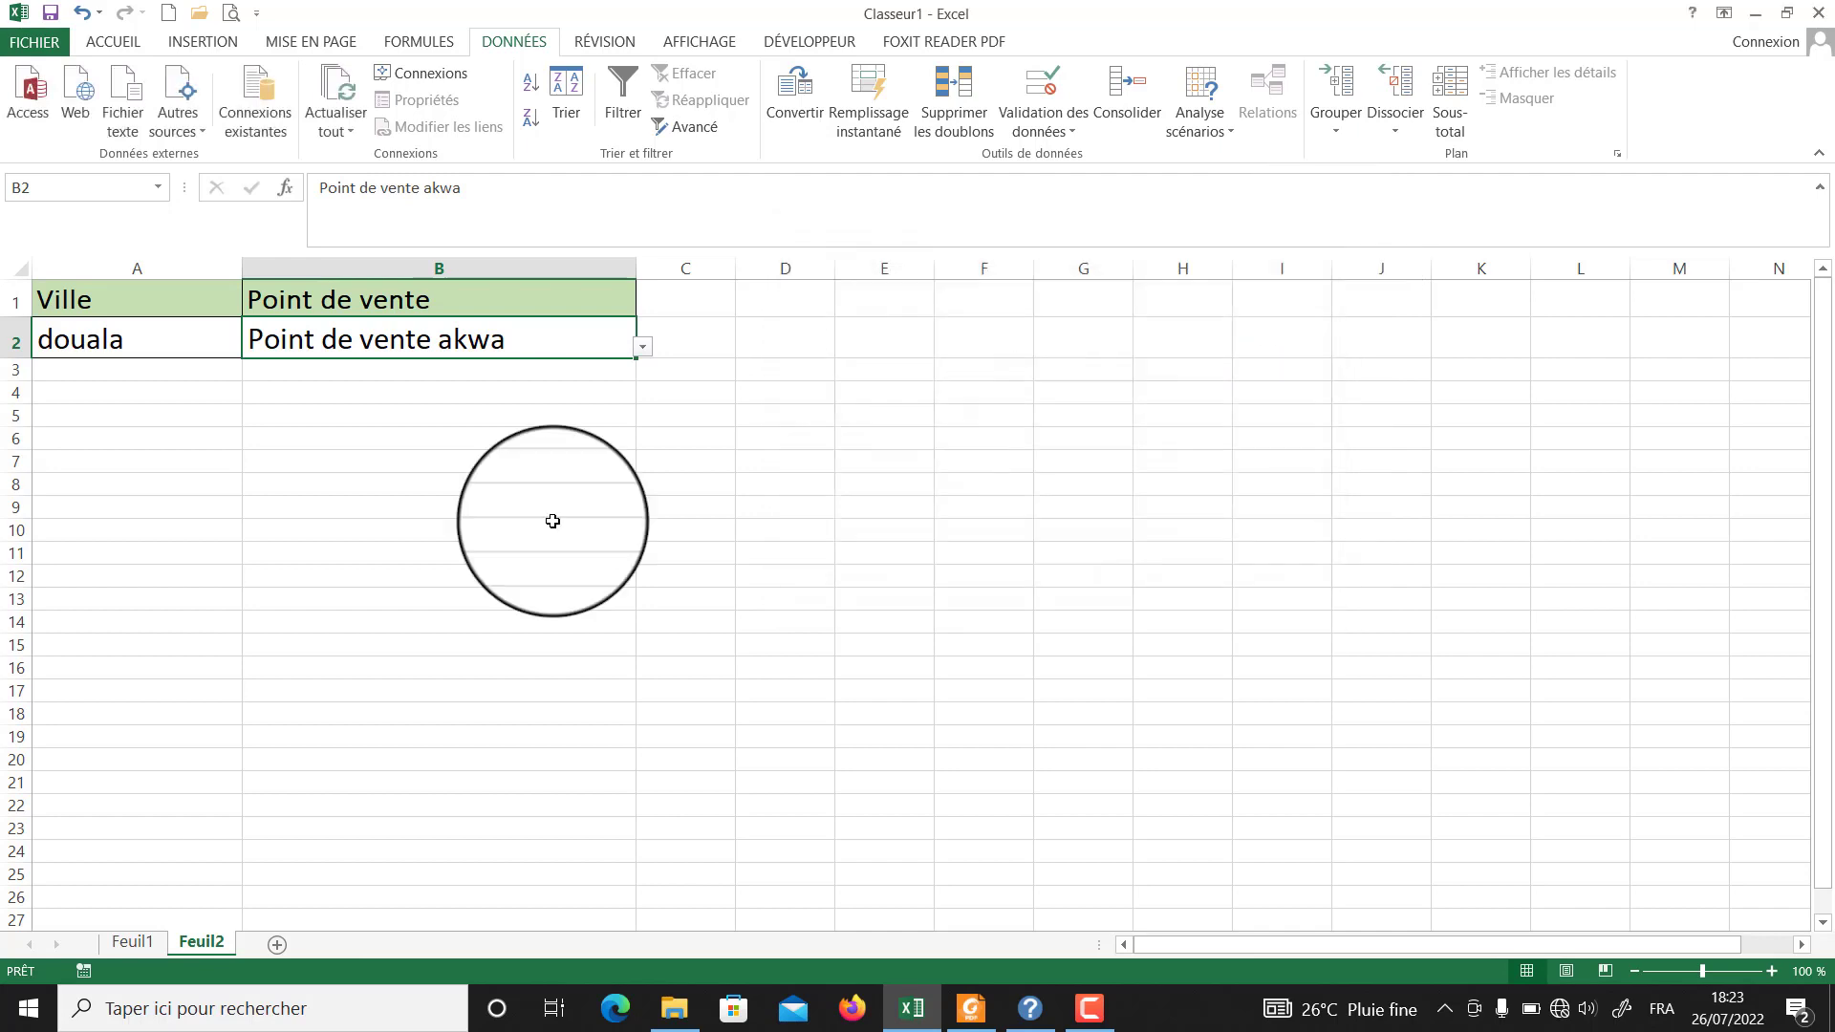
# Set the city in A2 to yaoundé and choose Point de vente omnisport from the list in B2.
pyautogui.click(86, 340)
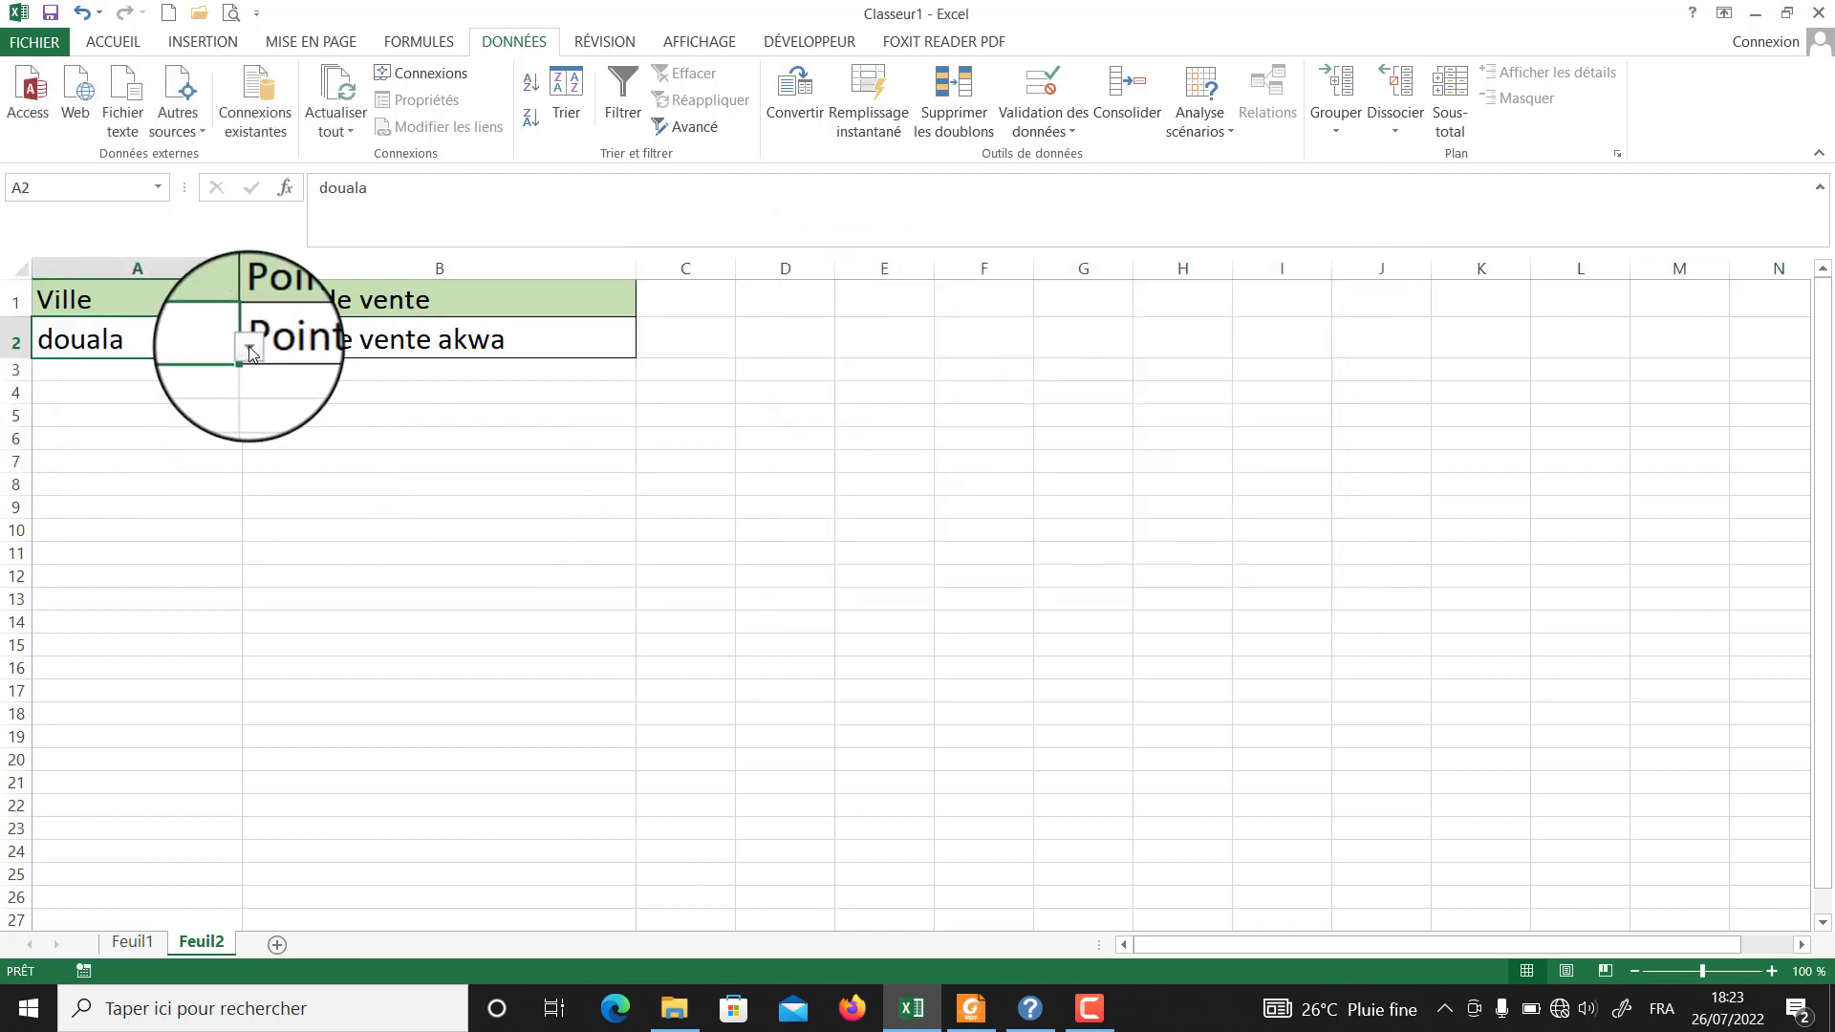
pyautogui.click(249, 346)
pyautogui.click(144, 383)
pyautogui.click(514, 341)
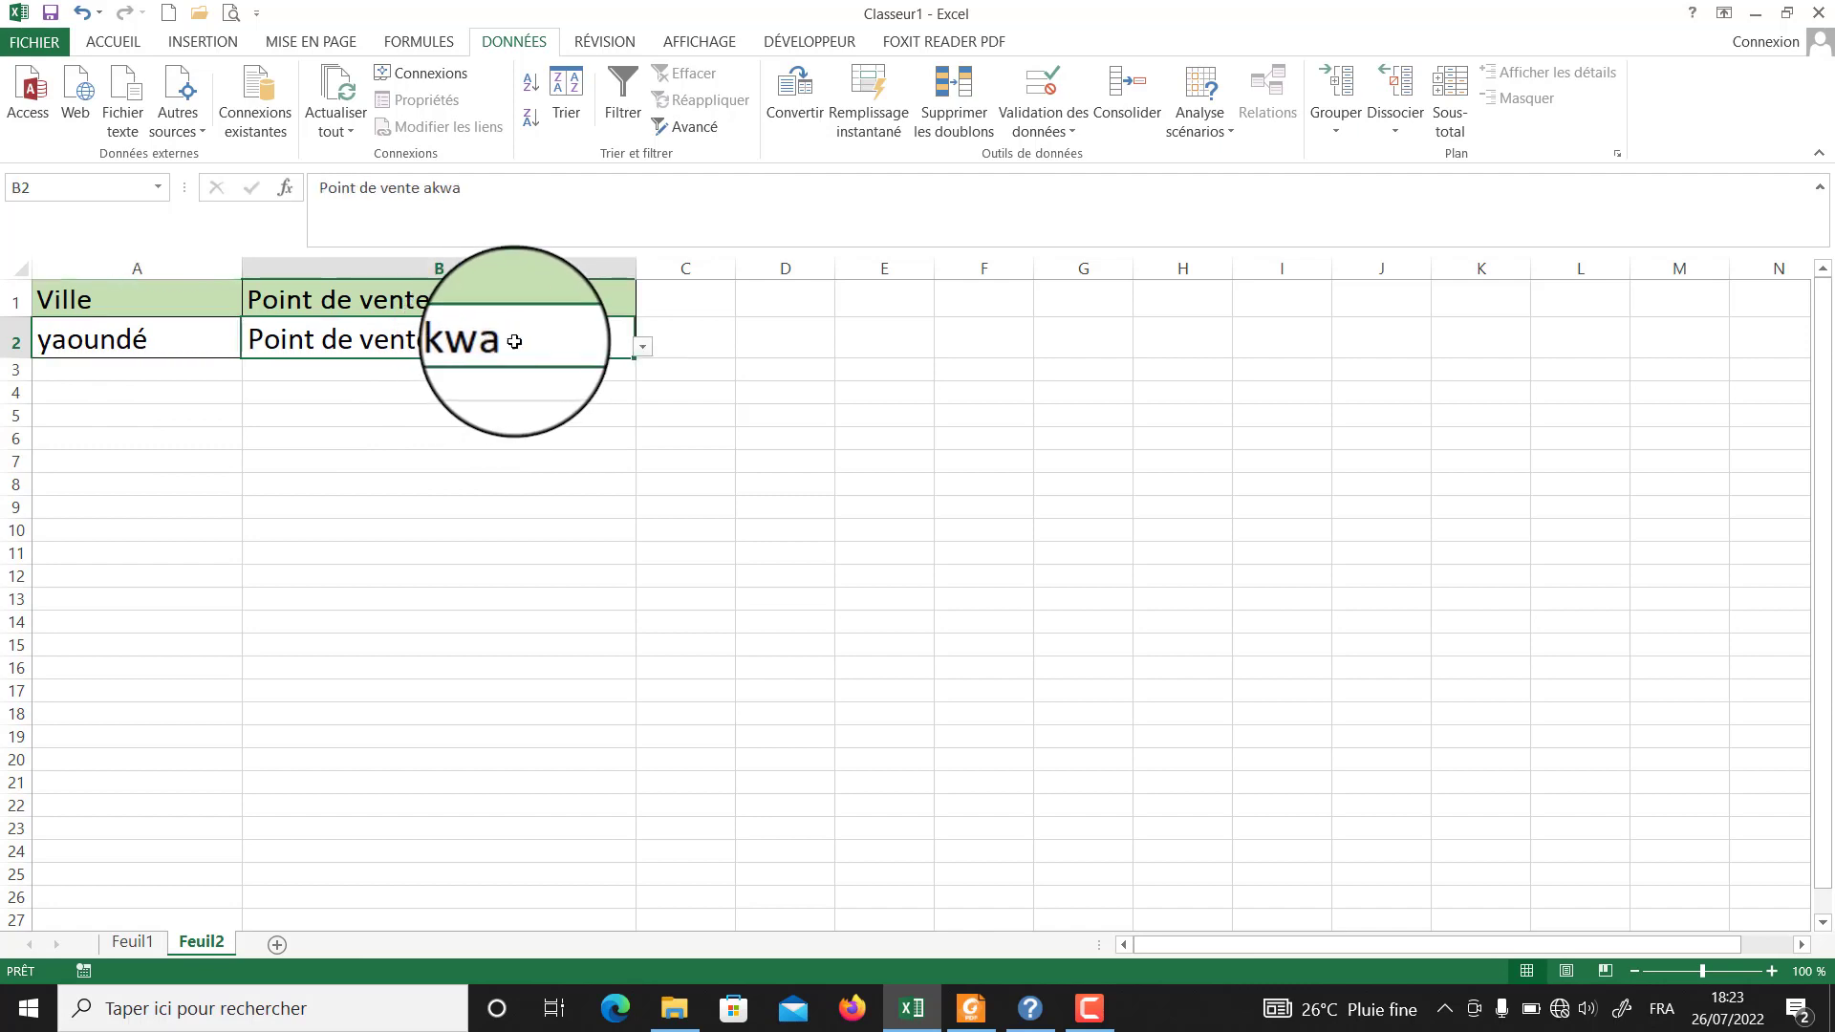
pyautogui.click(644, 348)
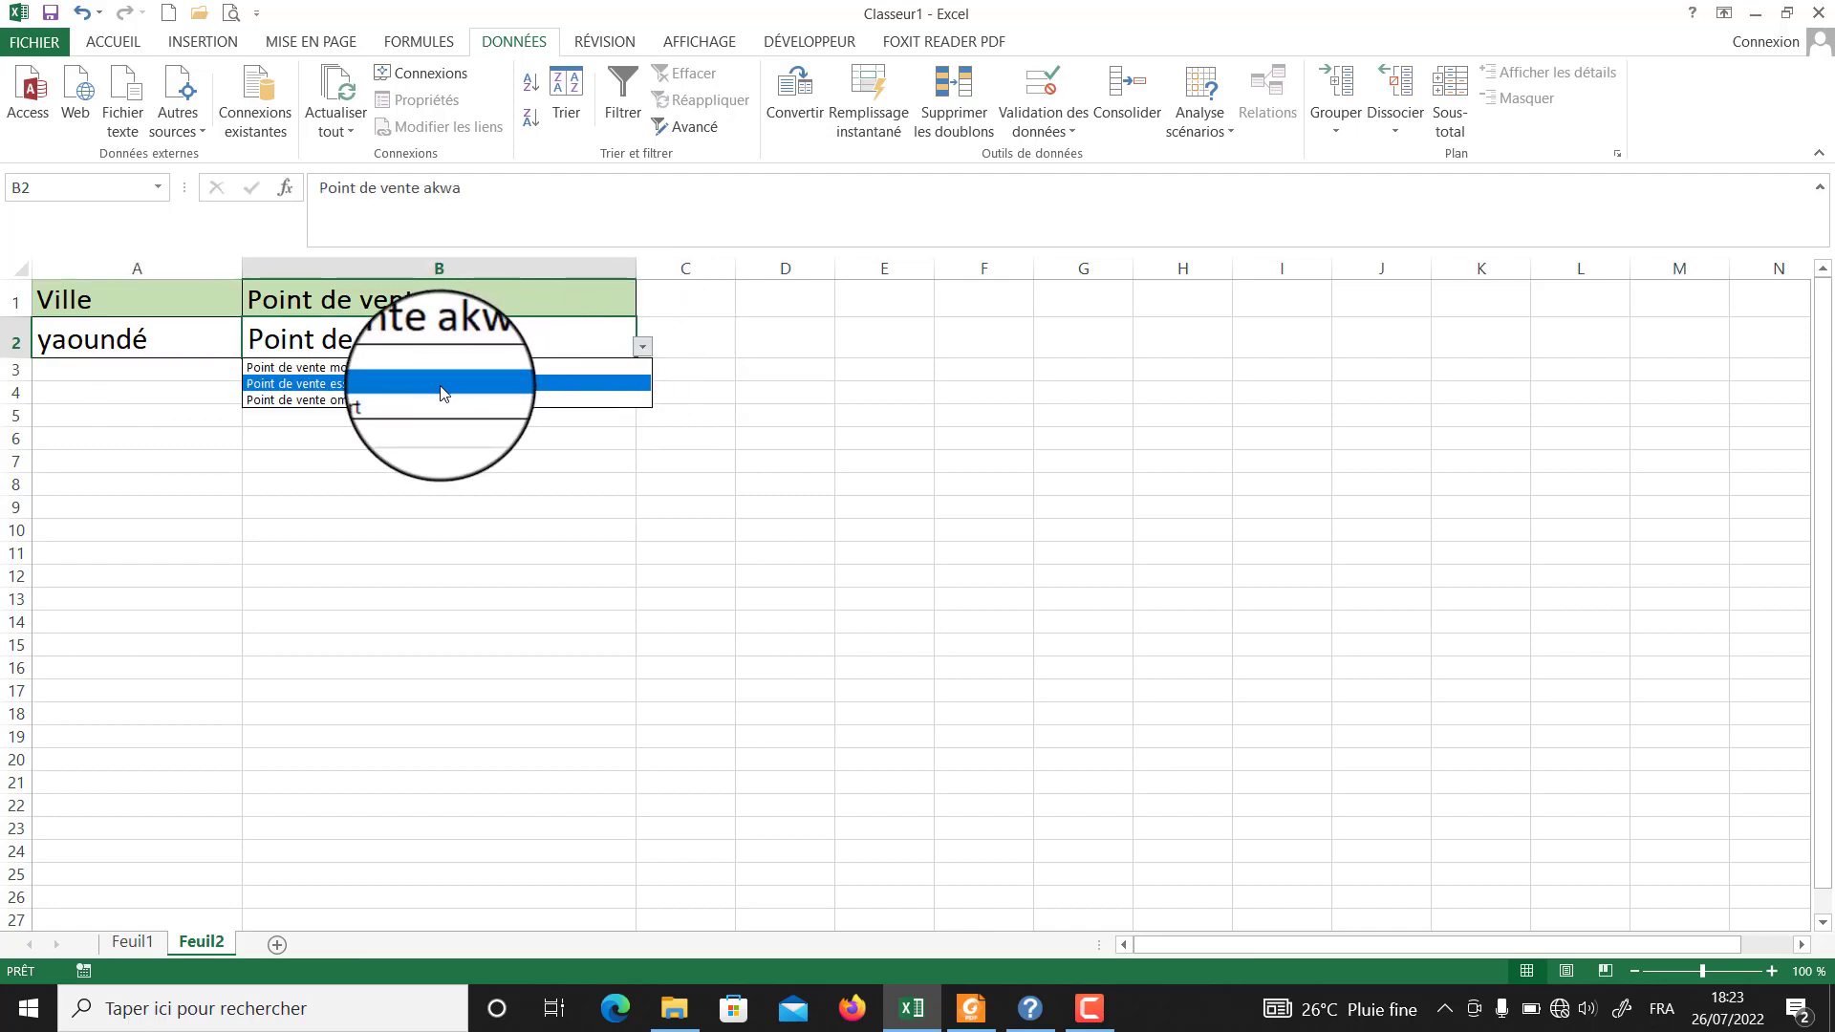
pyautogui.click(438, 400)
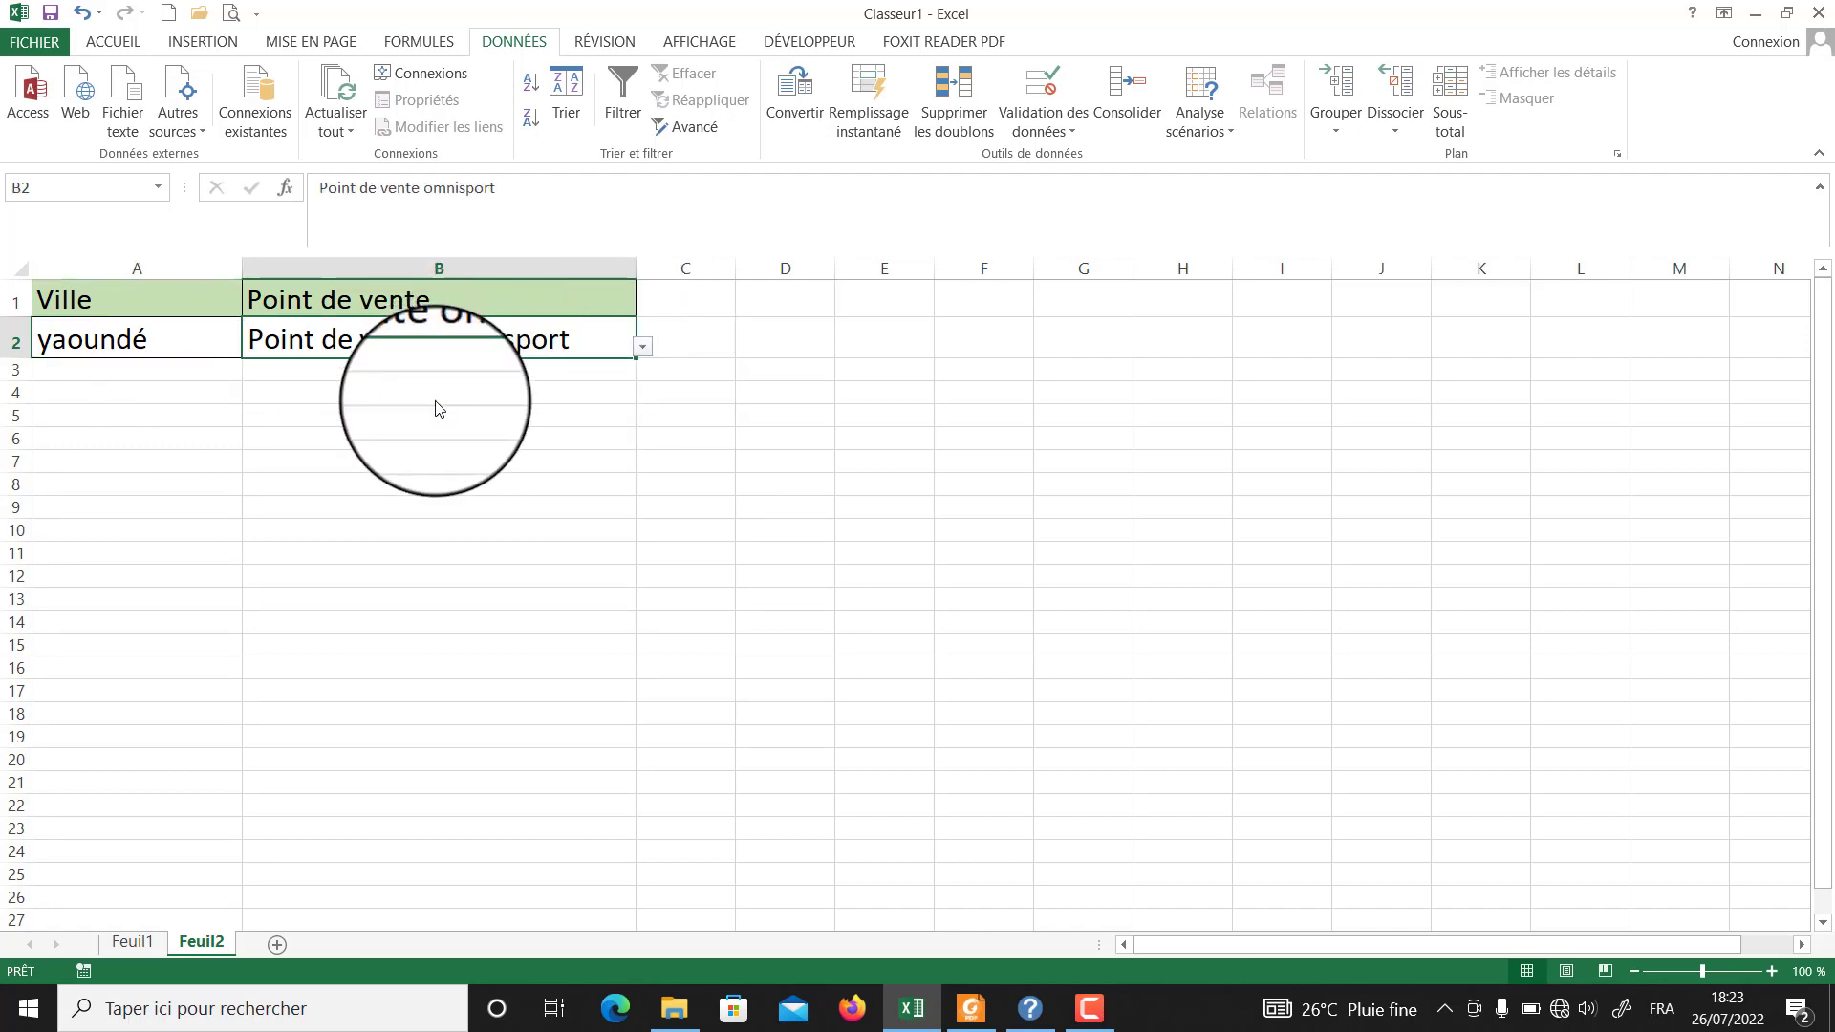